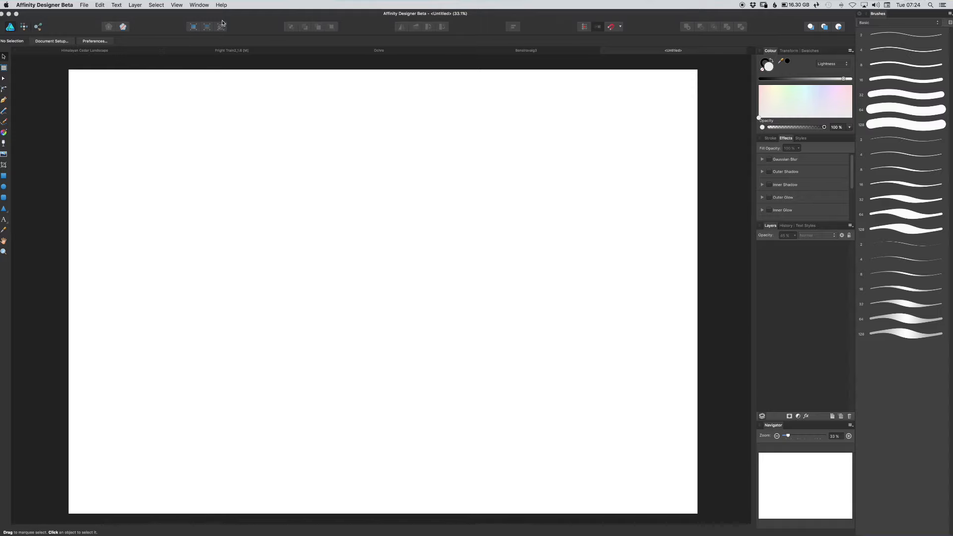
Open the Fright Train artwork and display it in outline view.
click(97, 53)
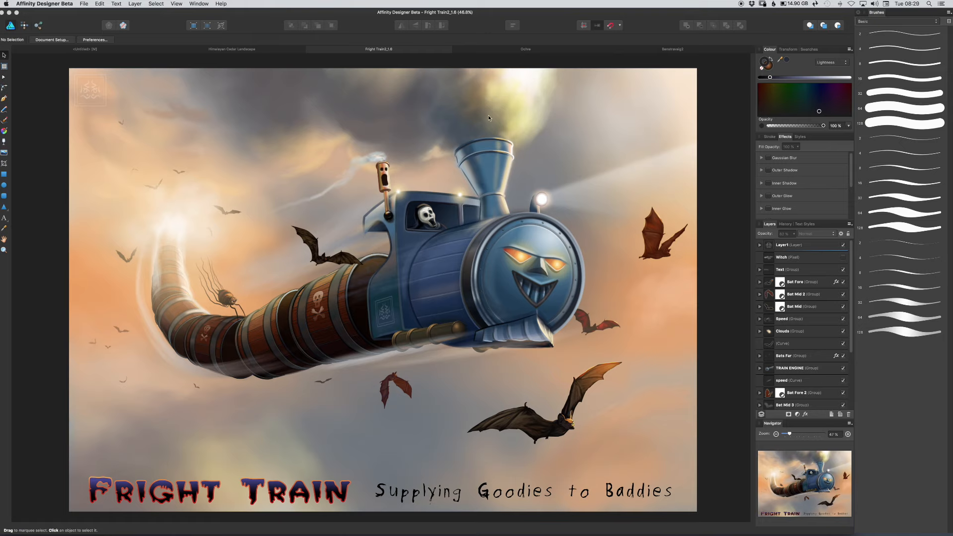
click(222, 26)
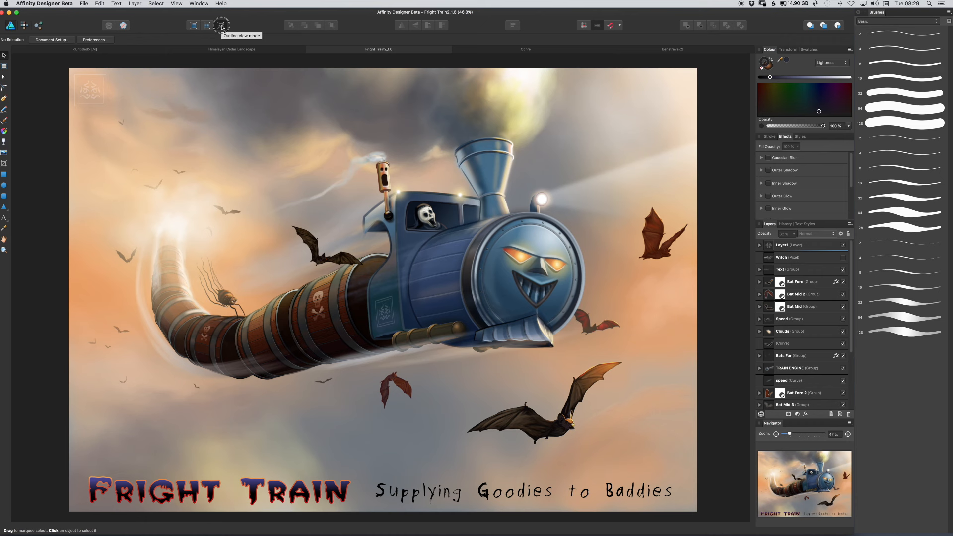
click(222, 26)
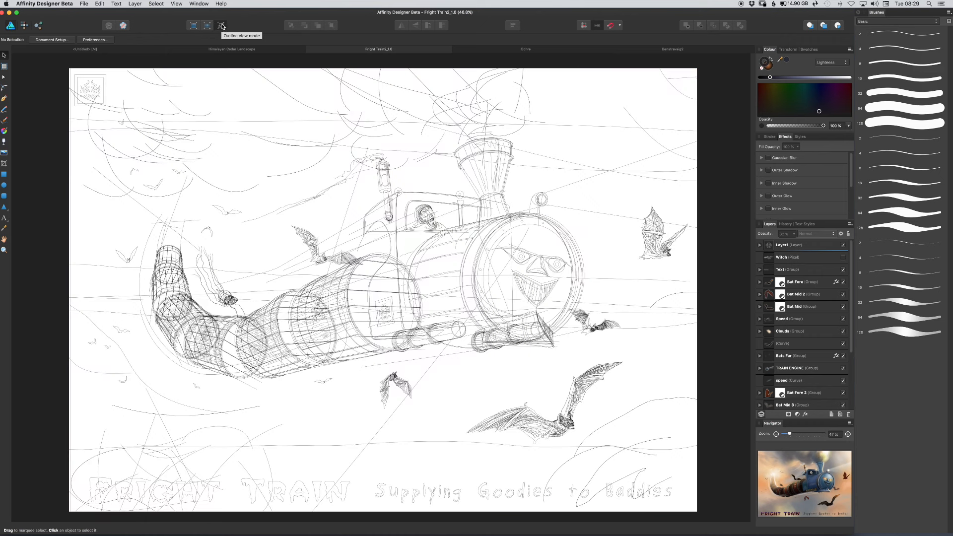
Select two curves above the chimney, leave outline view and try moving them across the sky beside the smoke.
click(527, 93)
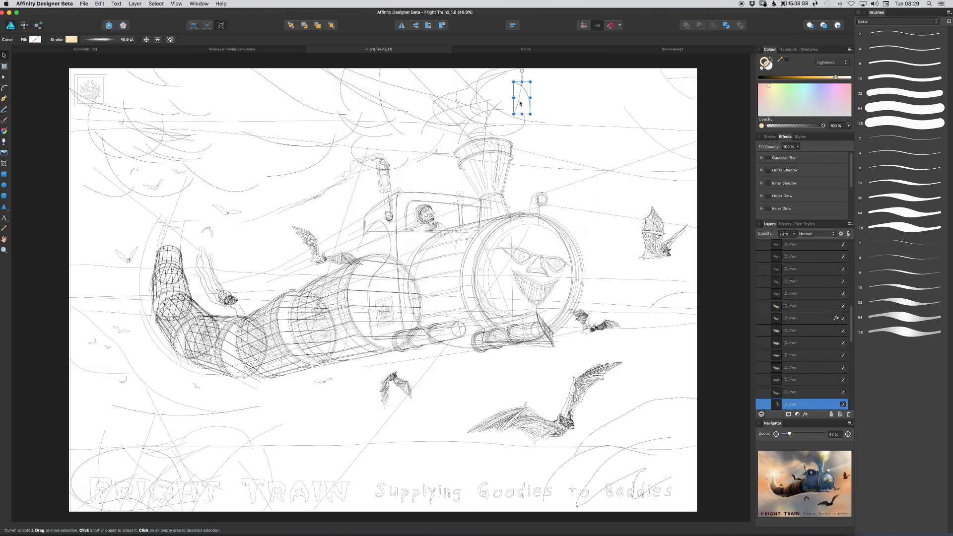
shift+click(404, 89)
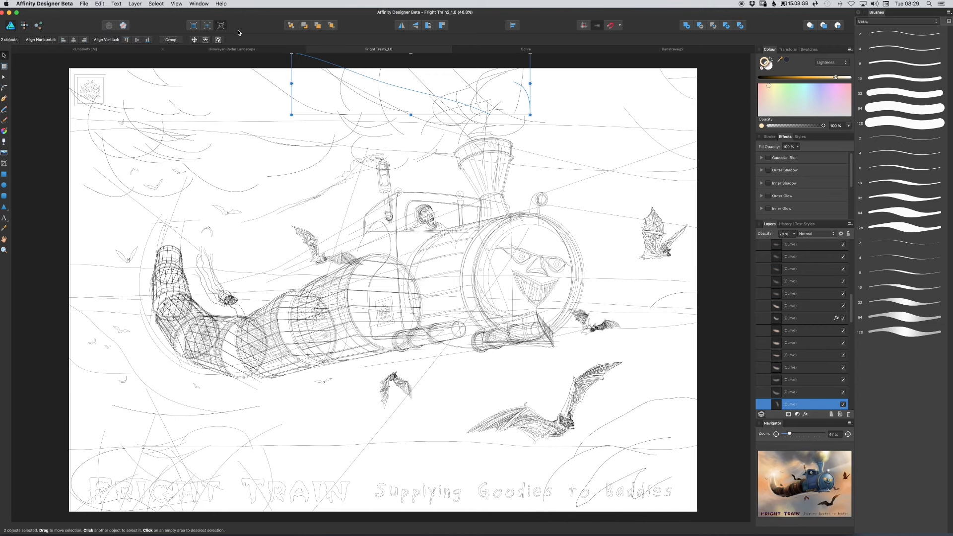
click(222, 25)
drag(426, 93, 601, 148)
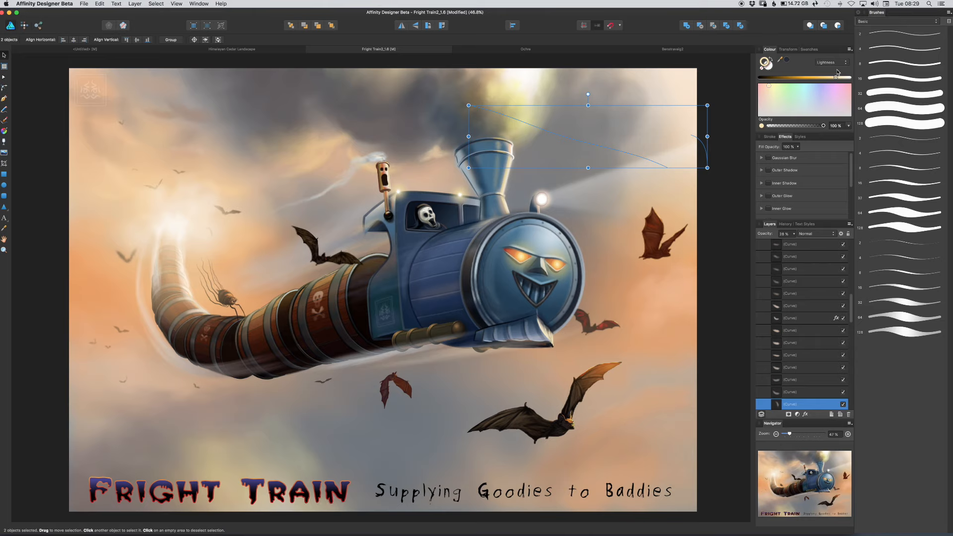
click(84, 4)
key(Escape)
Show the Textured brush category and inspect the settings of the Textured Pen 1 brush.
click(891, 21)
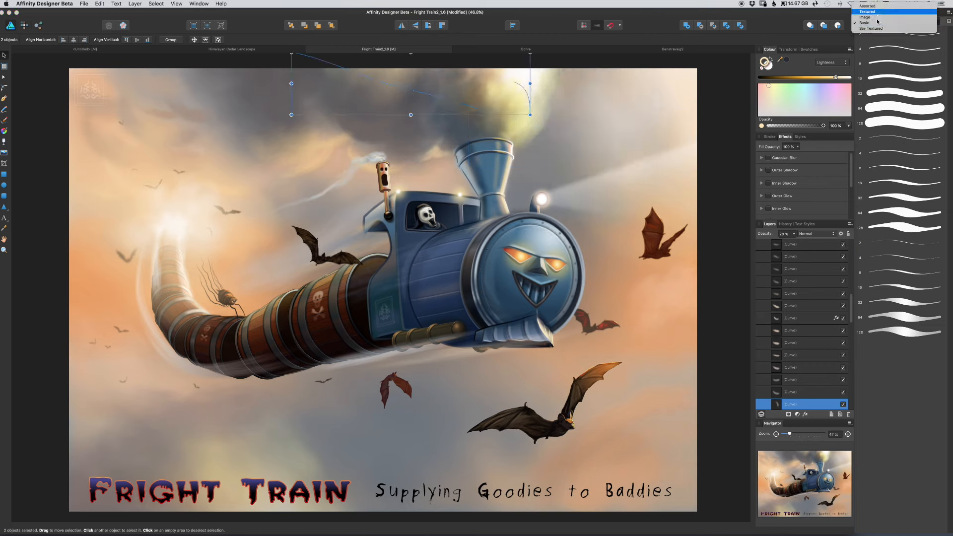
key(Return)
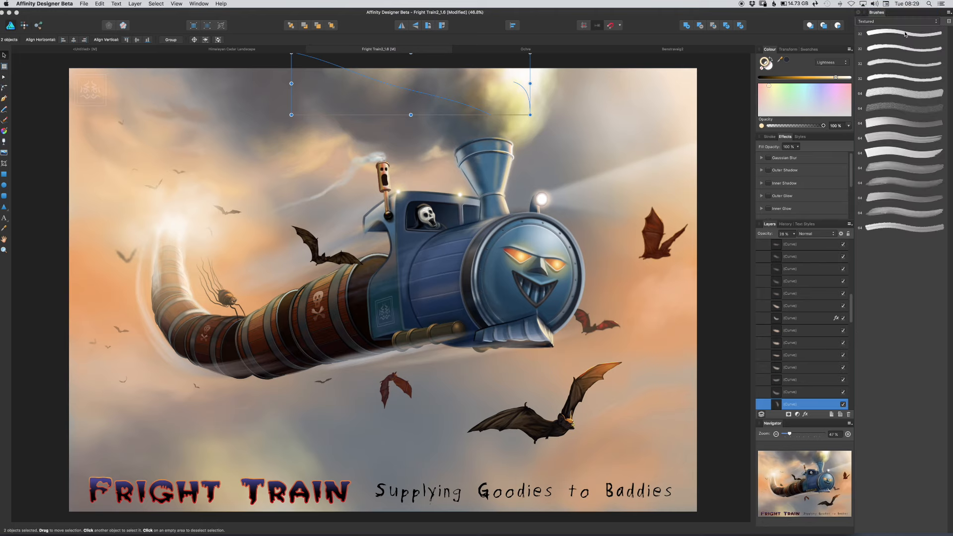
double_click(904, 32)
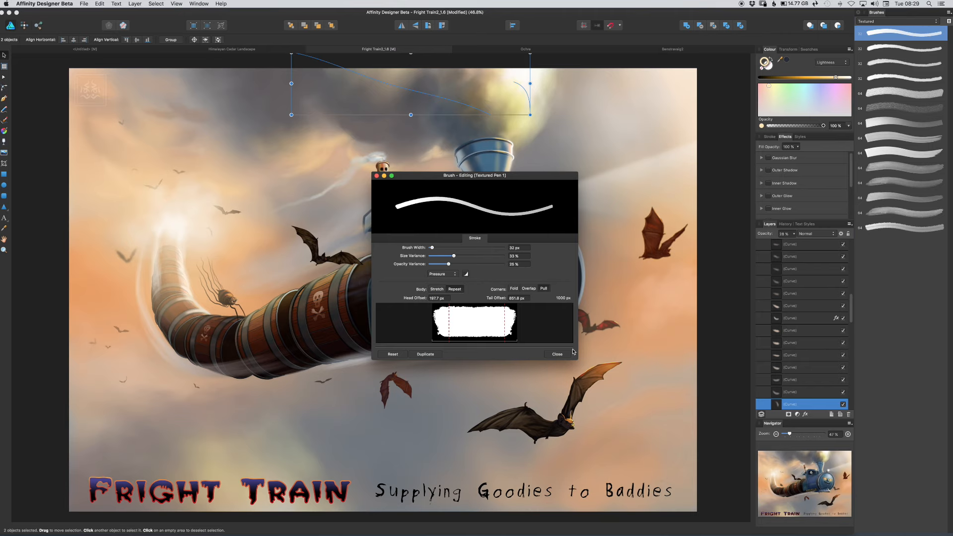
click(557, 354)
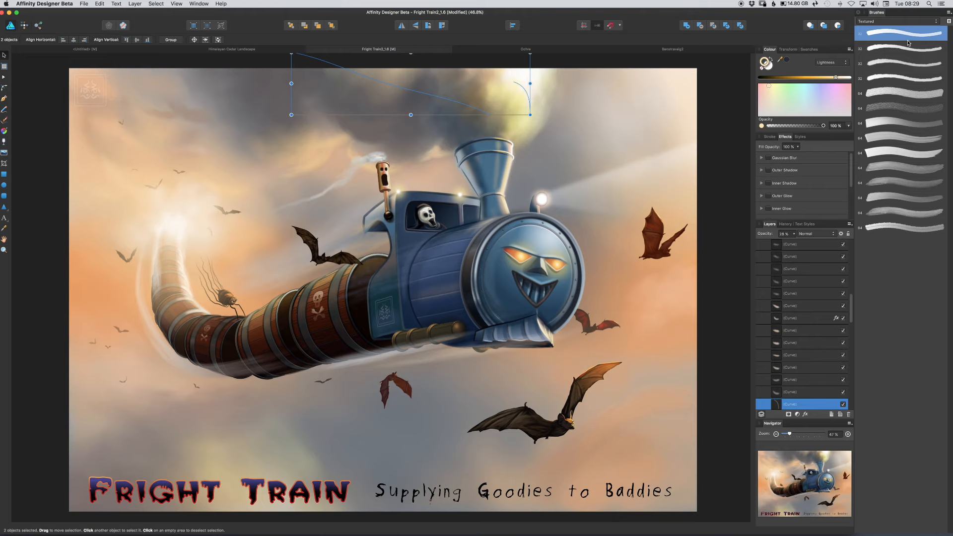
Show the Gav Textured brush category and select the Sky group in the train artwork.
click(898, 21)
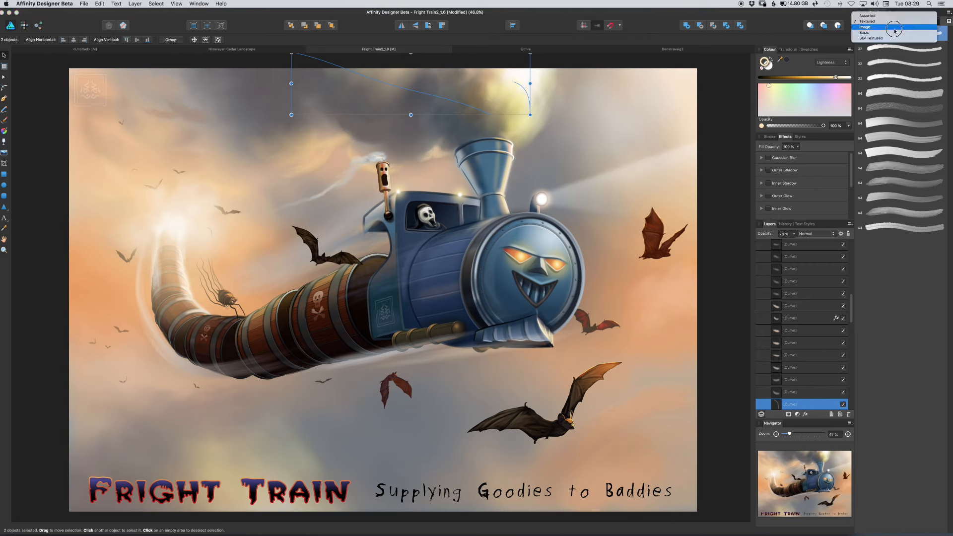
click(891, 31)
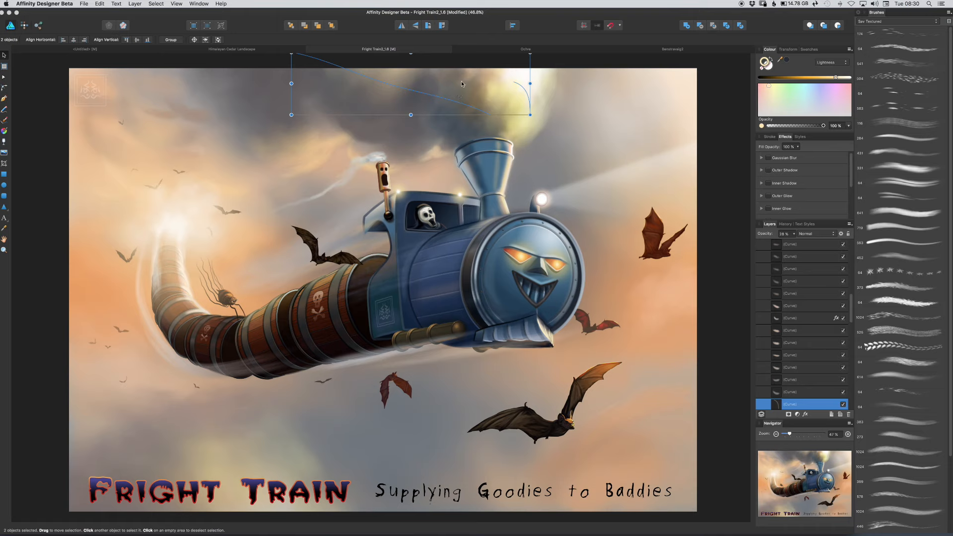
click(40, 115)
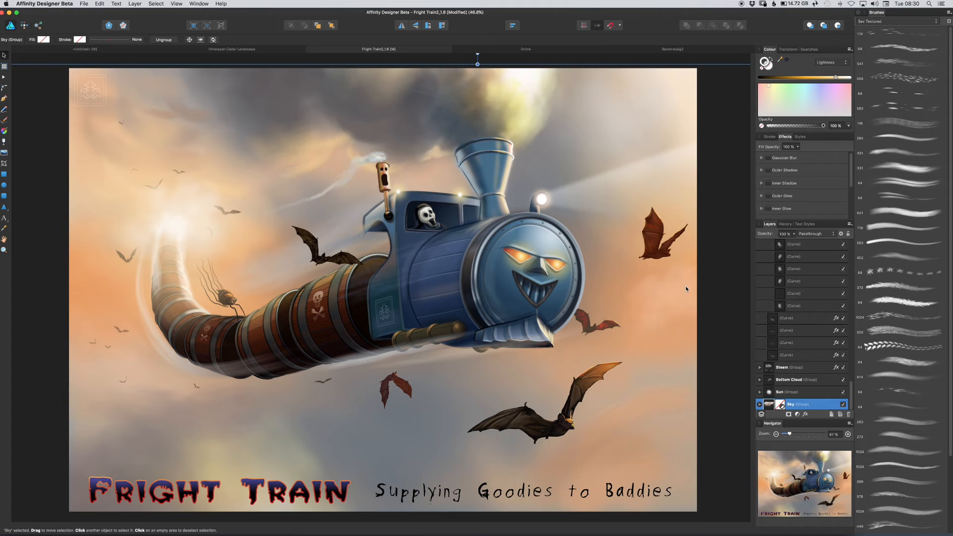
click(889, 21)
click(888, 21)
click(705, 61)
click(24, 80)
click(33, 62)
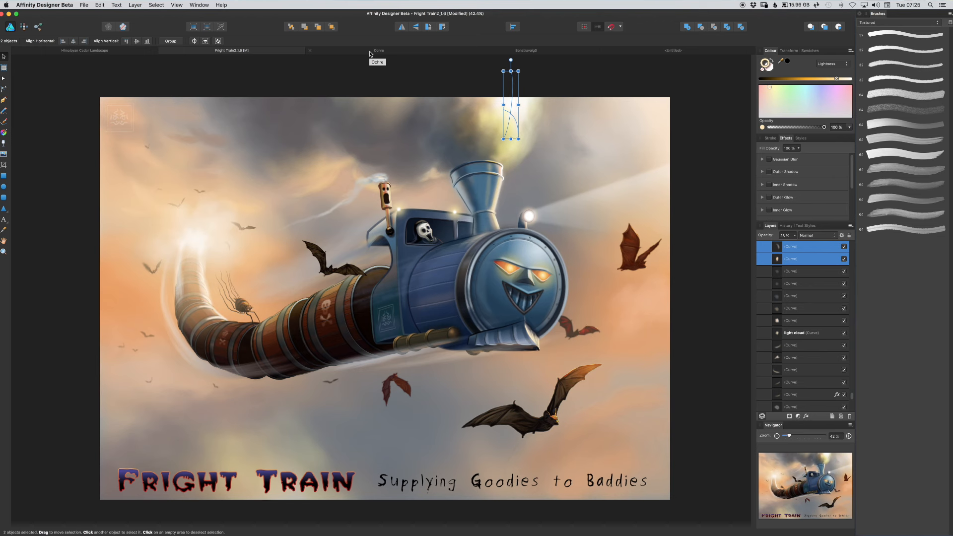
Bring up the Ochre document and display the Gav Textured brush category.
click(370, 51)
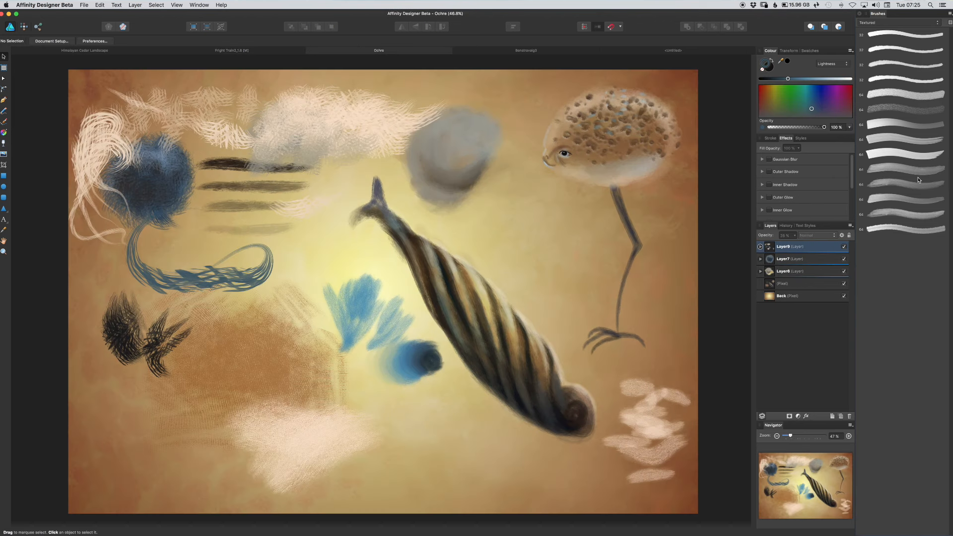
click(898, 23)
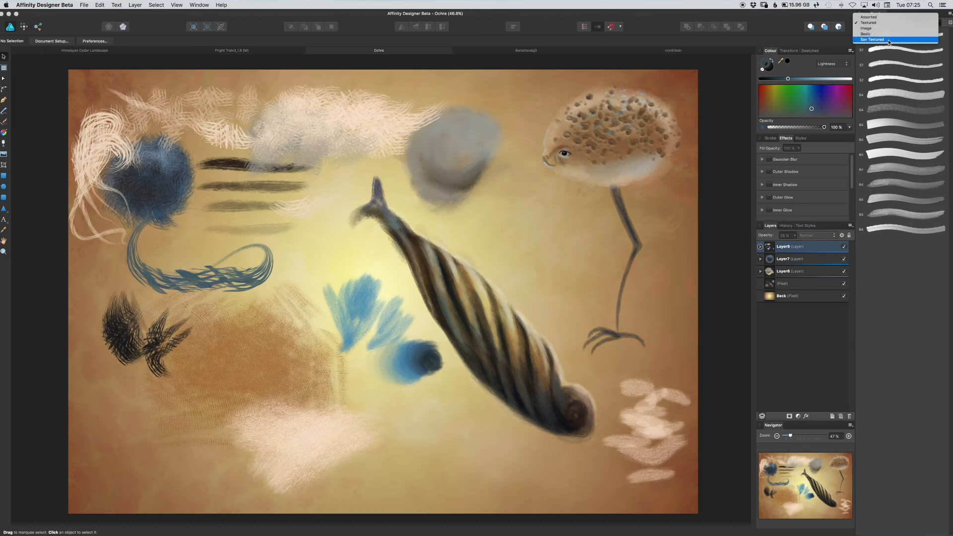
click(897, 41)
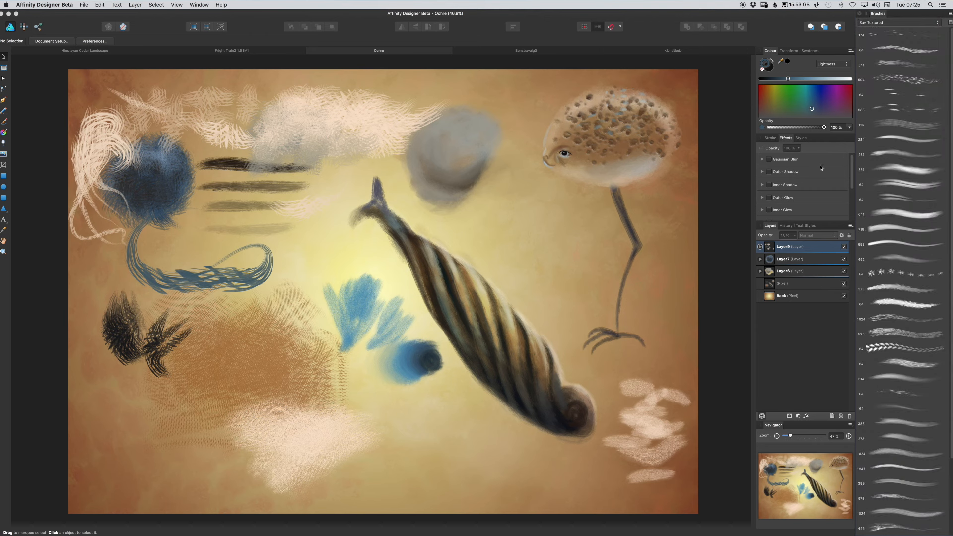
Paint a wide blue stroke across the striped shell and bird leg using a soft Gav Textured vector brush, about 983 px wide.
scroll(499, 311, down, 1)
drag(520, 314, 506, 305)
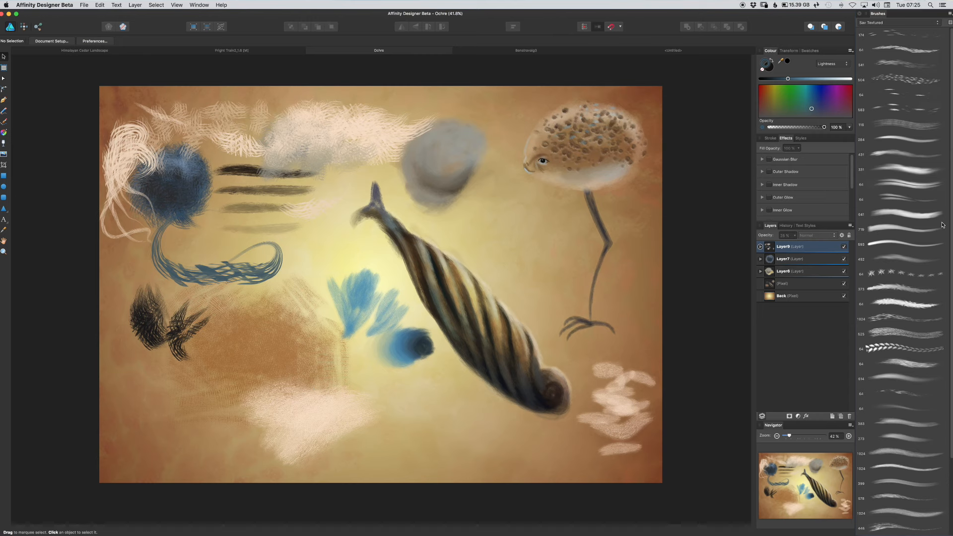
click(4, 122)
click(903, 155)
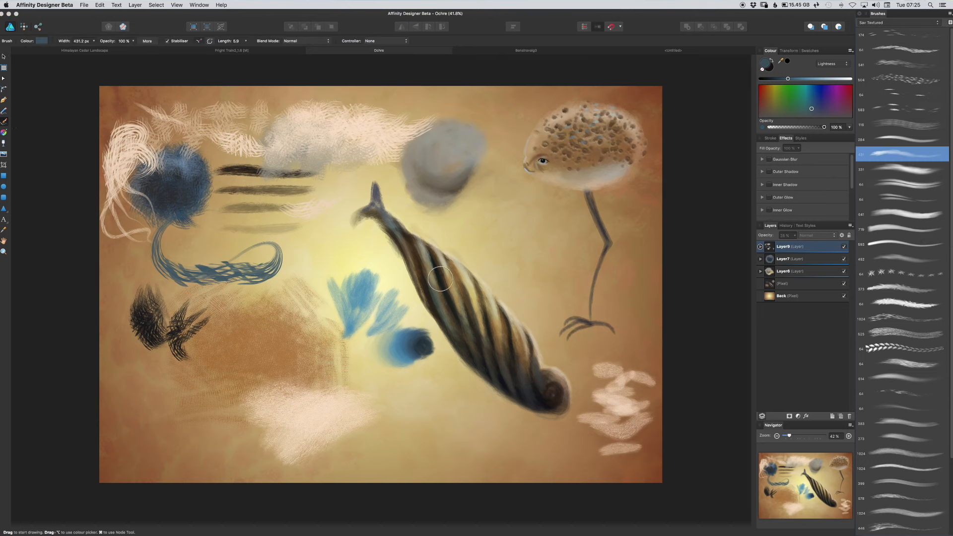
mouse_move(343, 245)
mouse_down()
mouse_move(605, 248)
mouse_move(685, 294)
mouse_up()
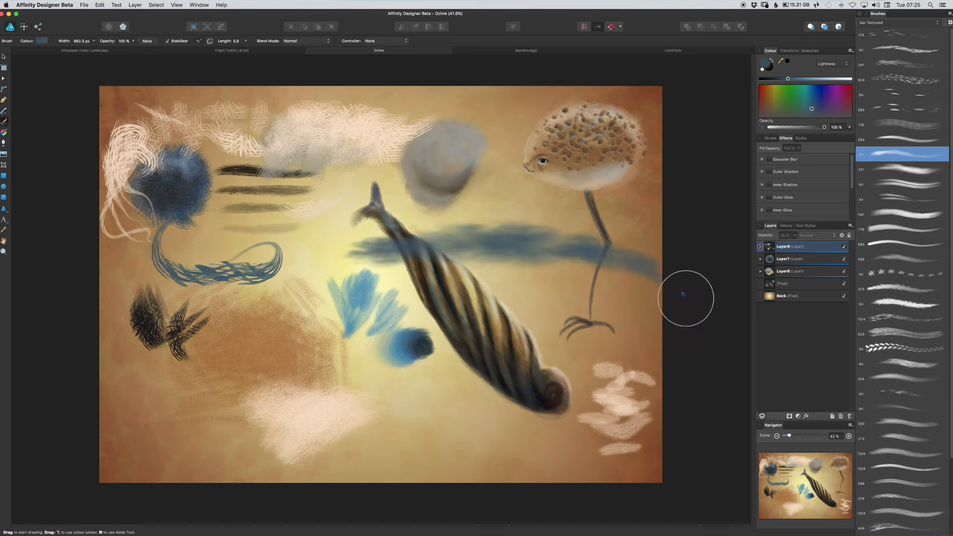
Make the blue brush stroke narrower and reshape it into a flowing S-curve by moving its nodes with the Node tool.
click(4, 78)
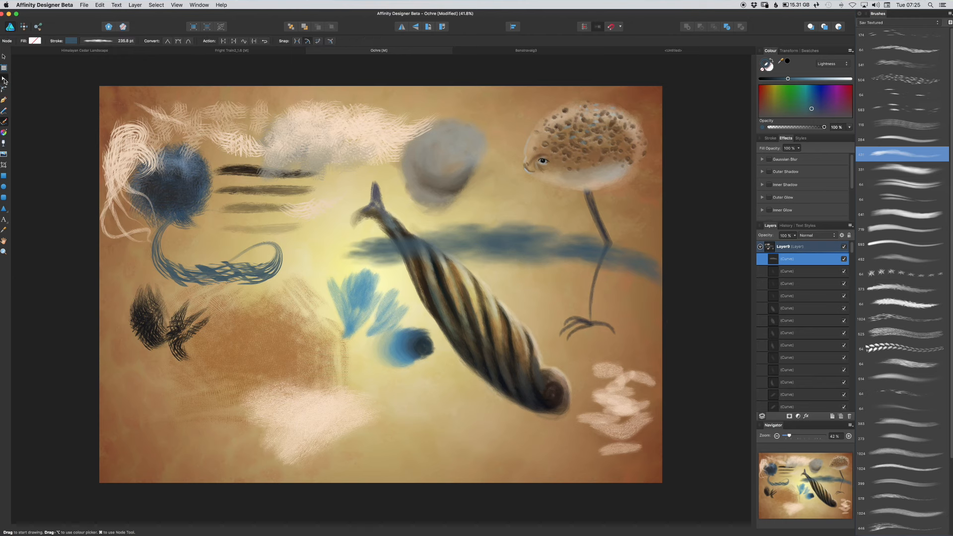
mouse_move(555, 253)
mouse_down()
mouse_move(558, 268)
mouse_move(534, 213)
mouse_move(548, 215)
mouse_move(544, 295)
mouse_up()
mouse_move(682, 293)
mouse_down()
mouse_move(663, 208)
mouse_move(685, 241)
mouse_up()
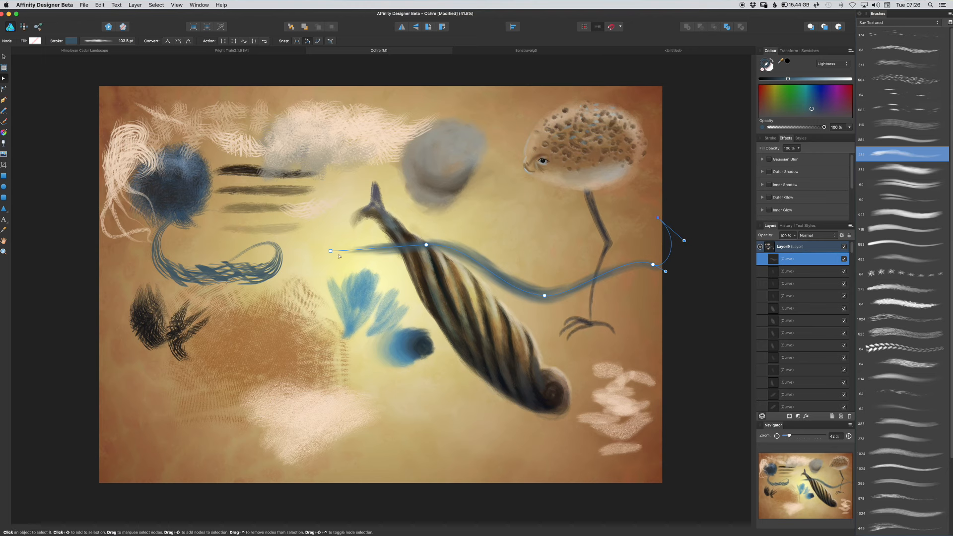
mouse_move(330, 251)
mouse_down()
mouse_move(343, 280)
mouse_move(310, 221)
mouse_up()
drag(426, 244, 398, 239)
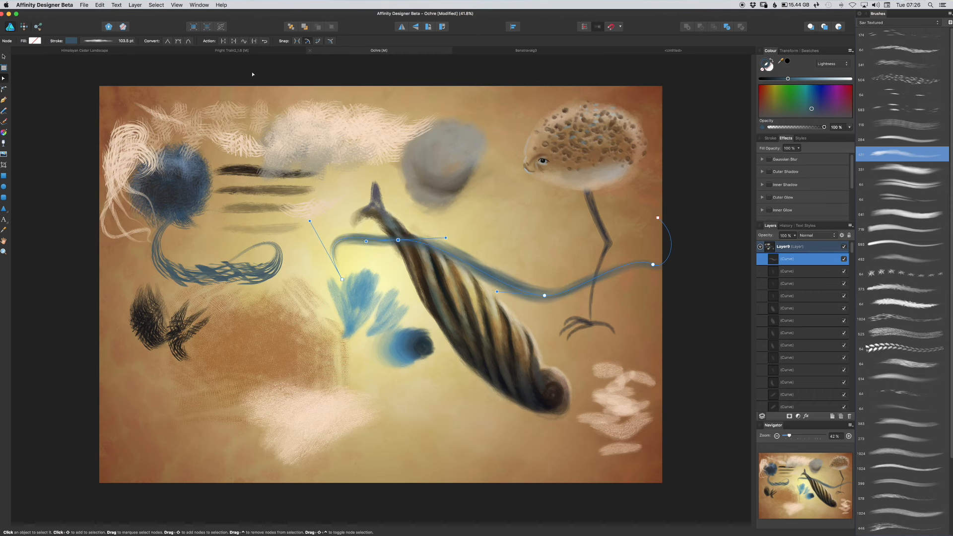
Bring up the Benstravaig3 painting and examine the brushwork on the creature's mossy back and head up close.
click(527, 52)
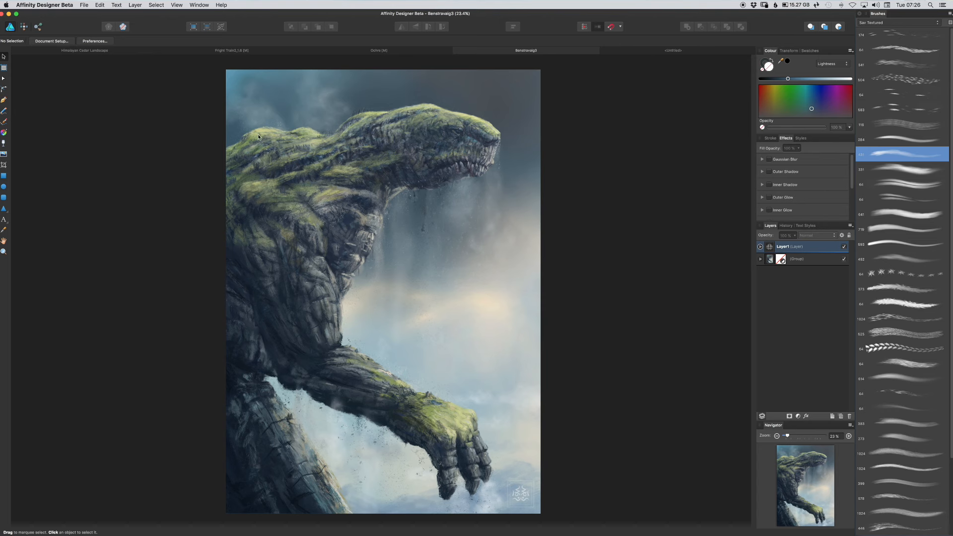
scroll(266, 118, up, 5)
scroll(273, 138, up, 2)
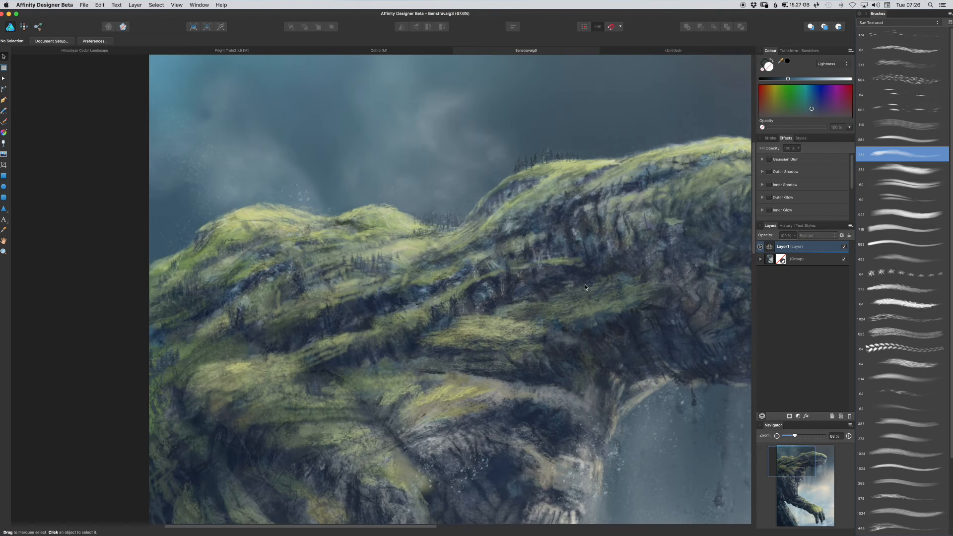
drag(638, 282, 412, 279)
scroll(548, 261, up, 3)
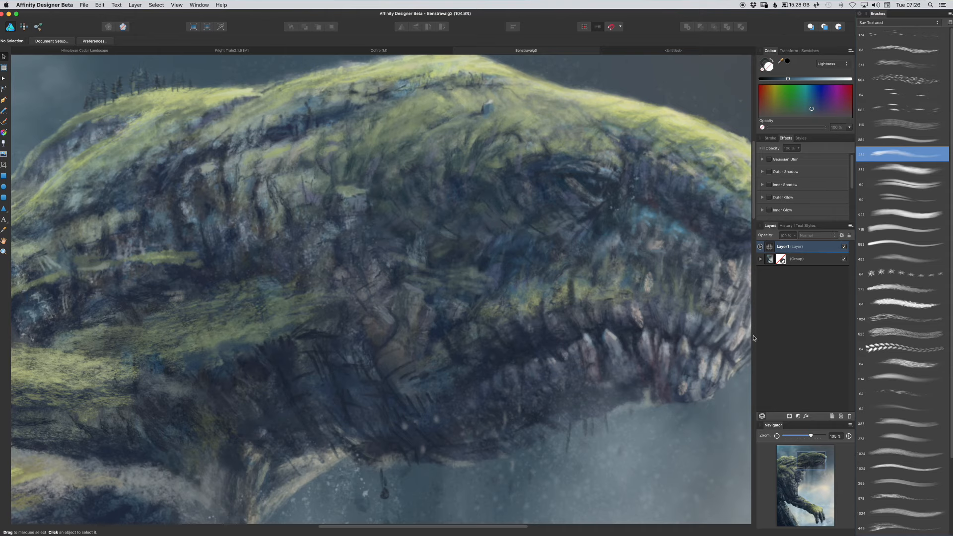
scroll(503, 314, down, 2)
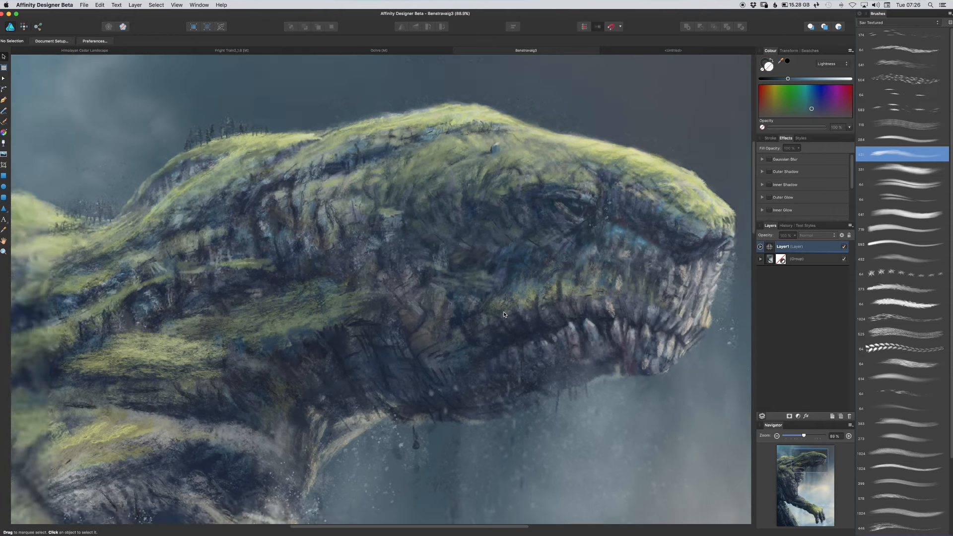
scroll(503, 311, down, 5)
drag(509, 331, 511, 251)
scroll(517, 276, down, 3)
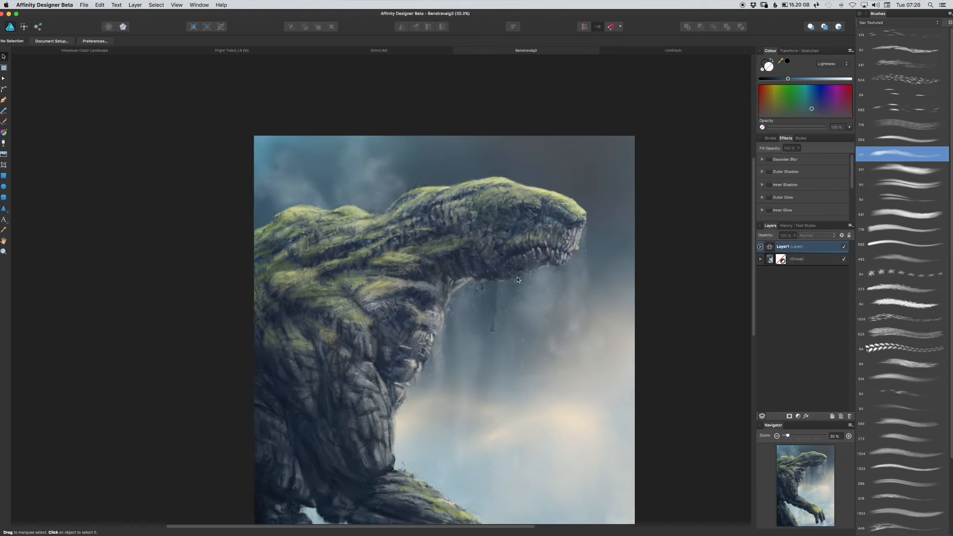
drag(542, 319, 490, 232)
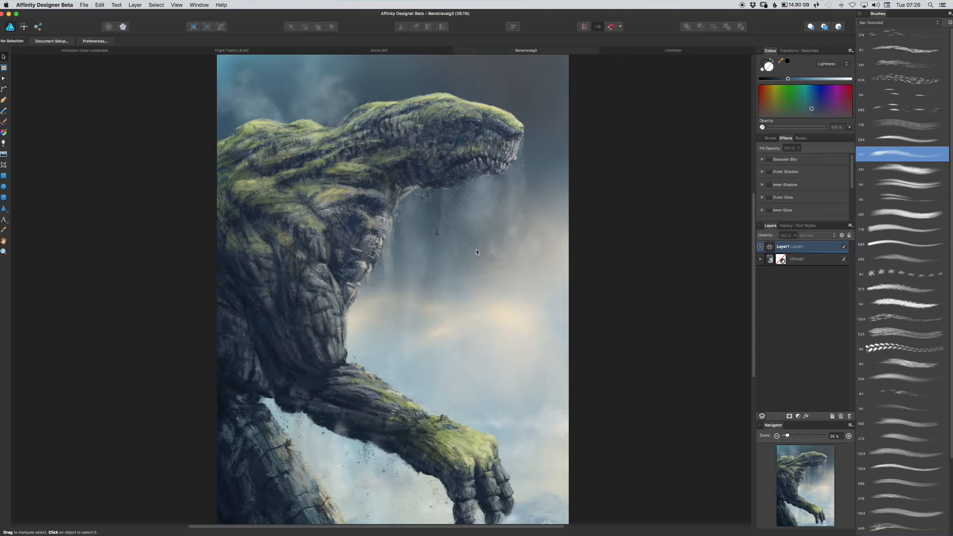
scroll(475, 249, down, 2)
Examine the painted detail of the creature's face, torso, forearm and hand.
scroll(428, 145, up, 8)
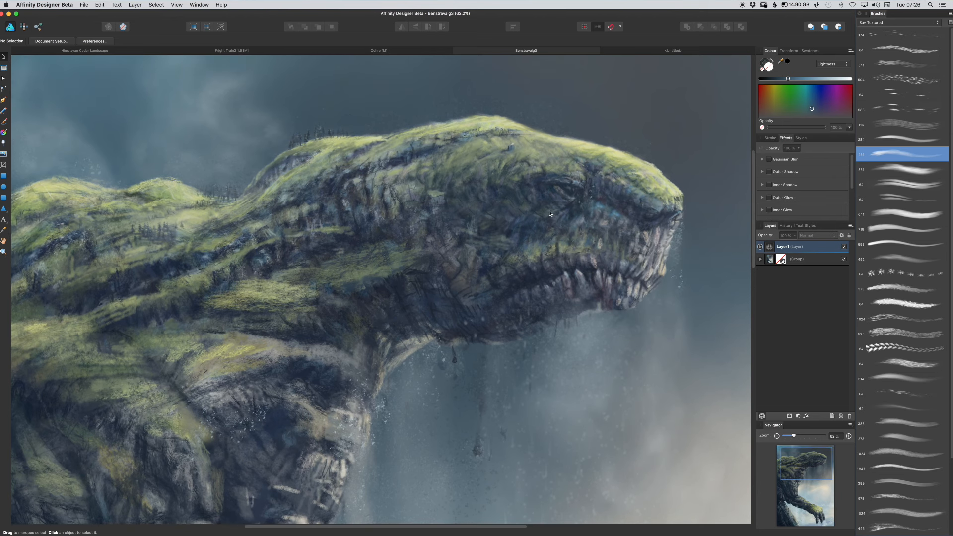
key(space)
drag(447, 333, 458, 176)
scroll(458, 176, down, 5)
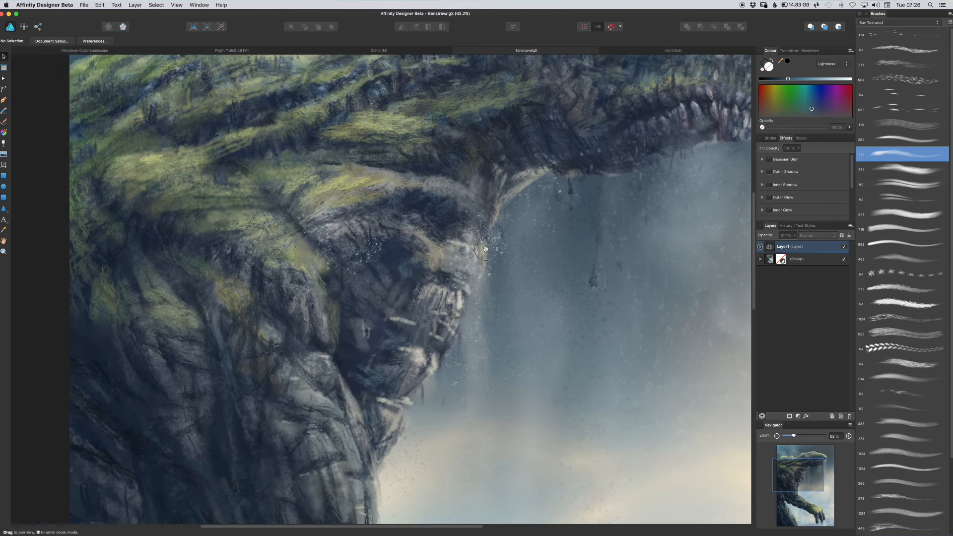
scroll(430, 256, down, 6)
scroll(431, 256, right, 2)
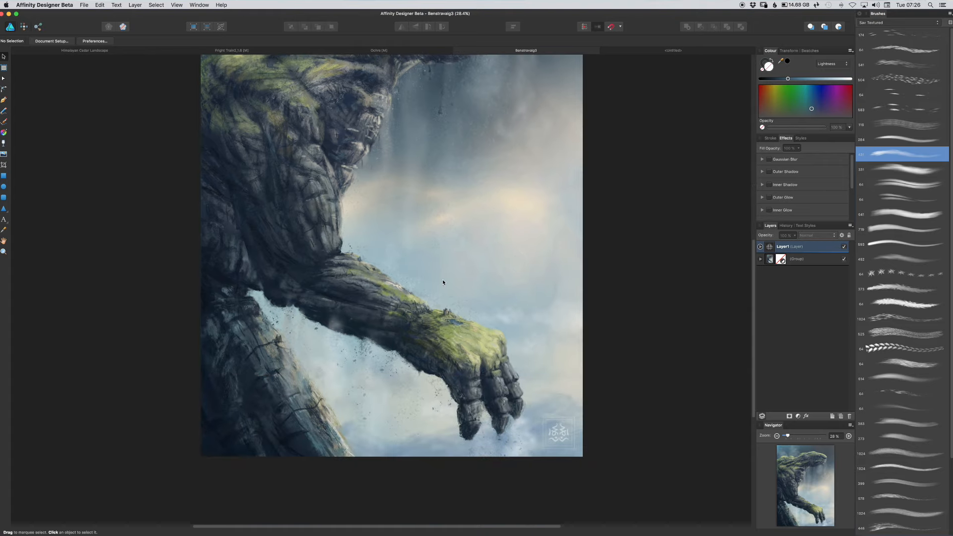
drag(407, 289, 373, 271)
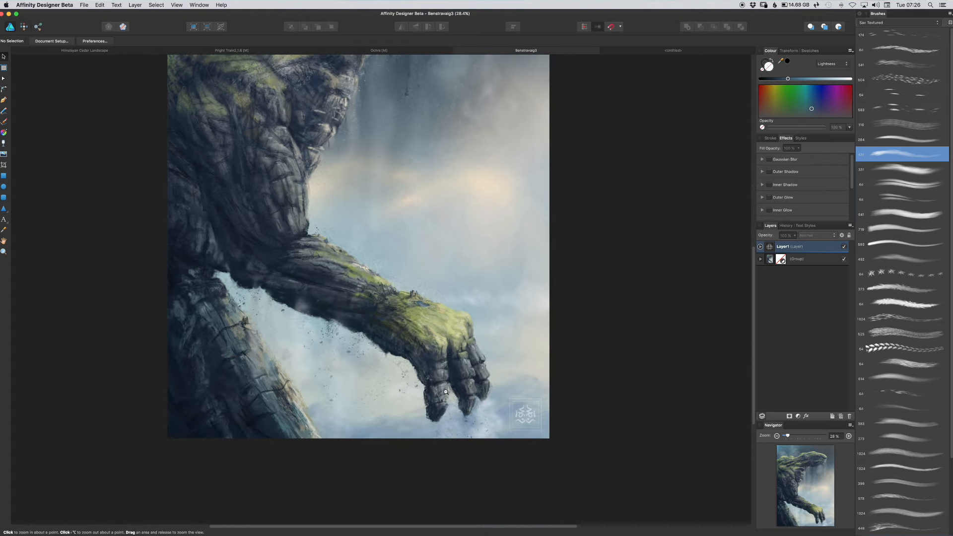
scroll(445, 392, up, 3)
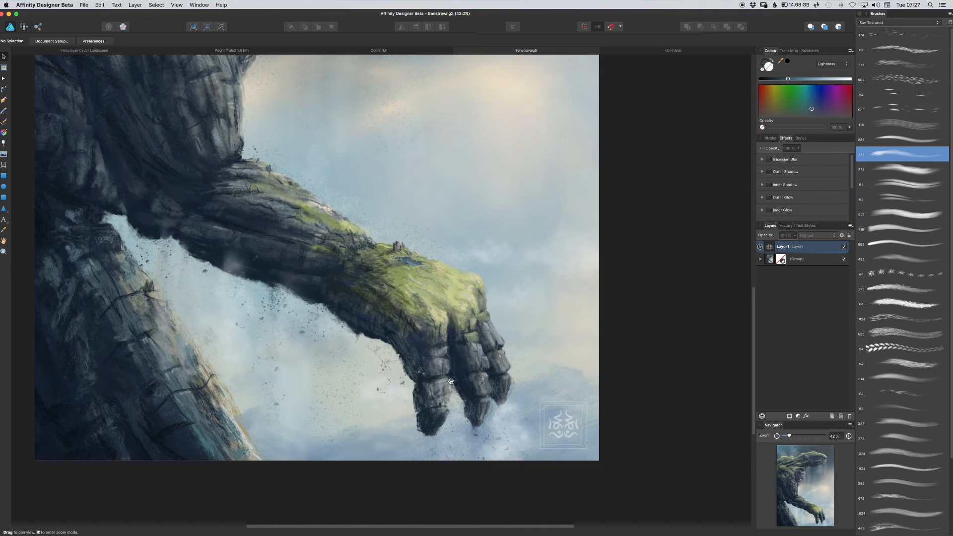
scroll(433, 370, up, 10)
scroll(433, 370, left, 2)
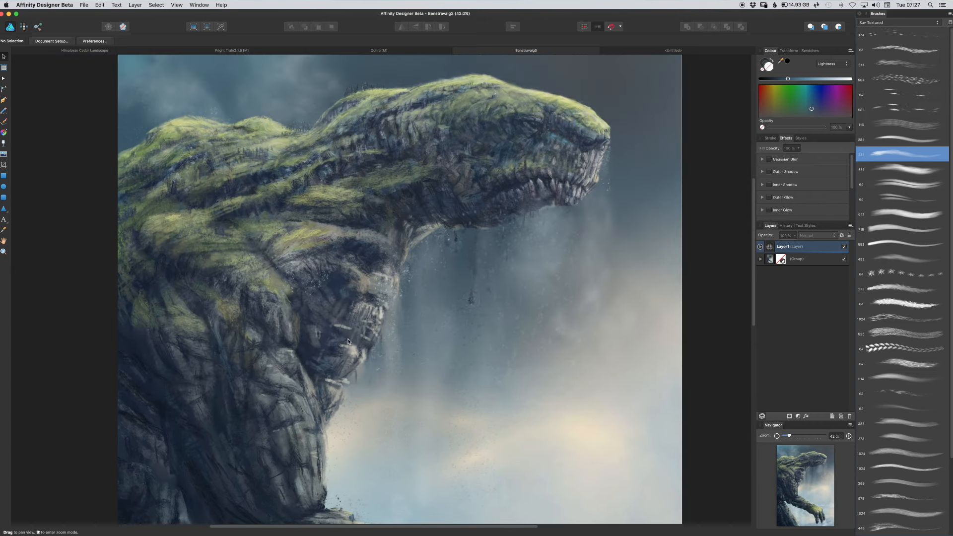
Open the Benstravaig3 painting's document setup and choose the A0 page preset.
scroll(381, 357, down, 5)
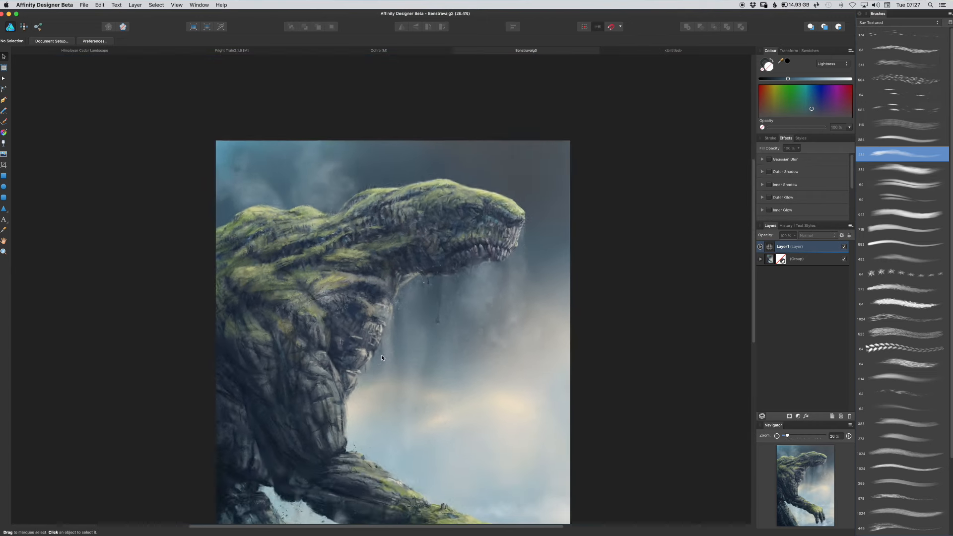
scroll(427, 291, down, 3)
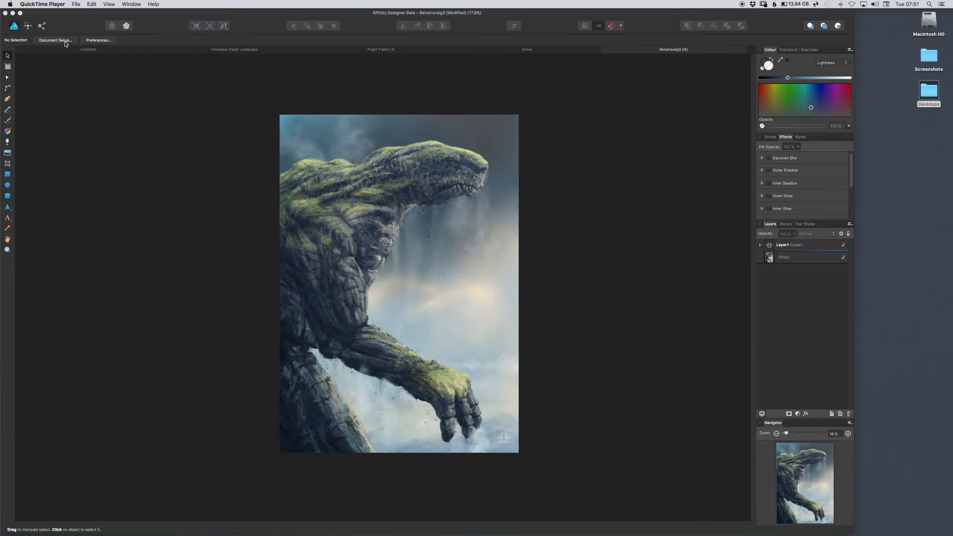
click(65, 42)
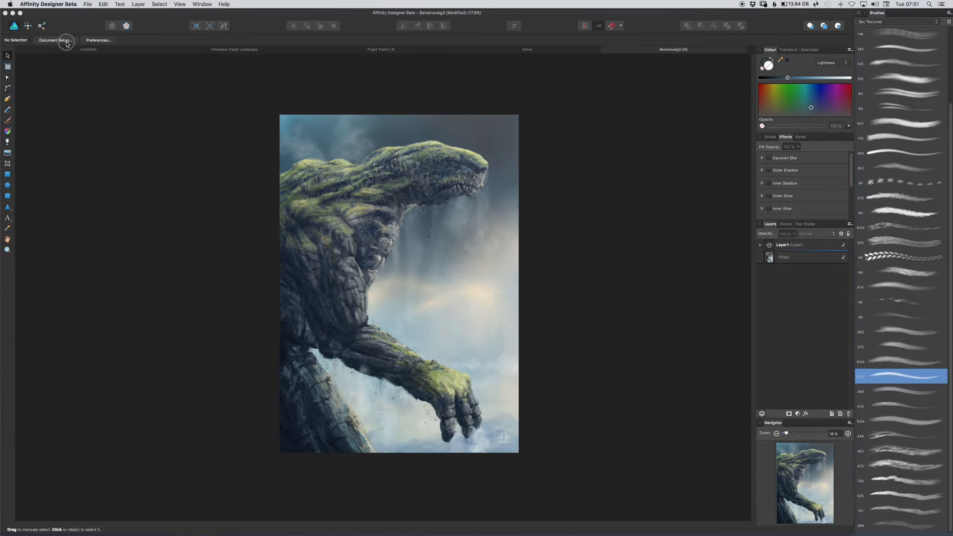
click(65, 42)
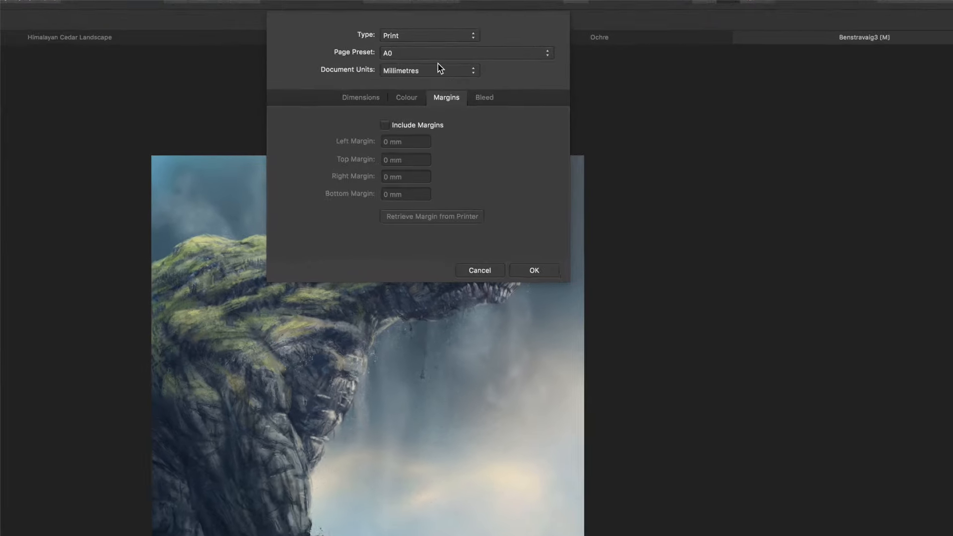
click(440, 53)
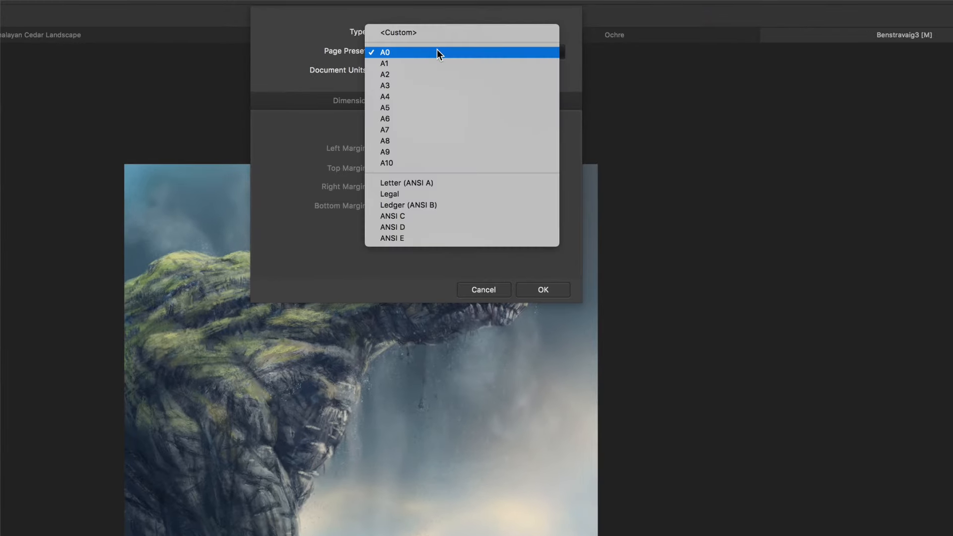
click(437, 52)
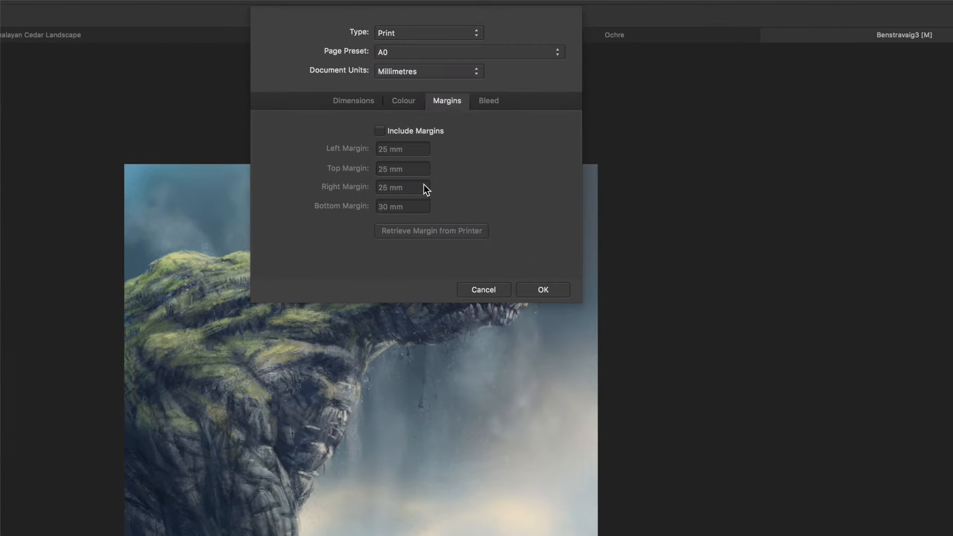
Check the A0 page dimensions in millimetres and inches, then apply Pixels as the document units.
click(354, 100)
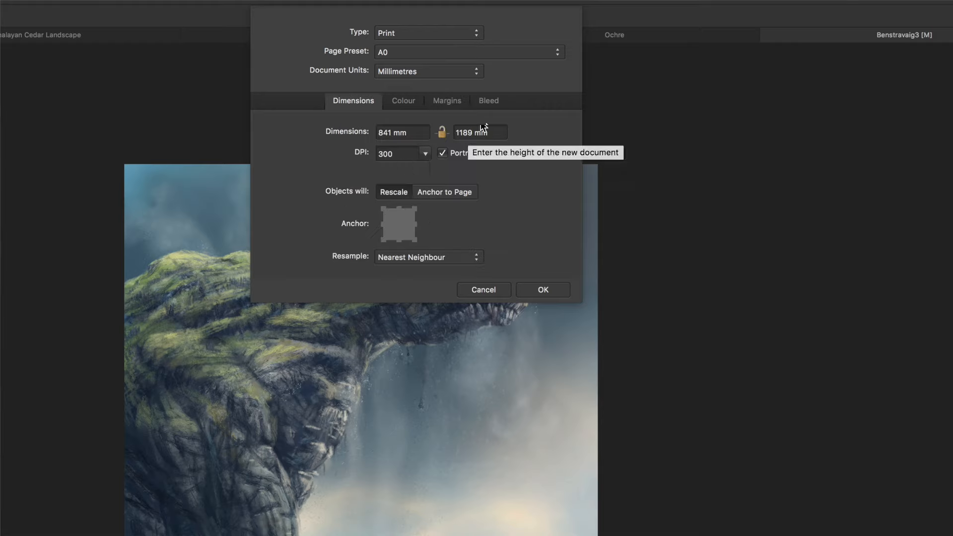
click(407, 75)
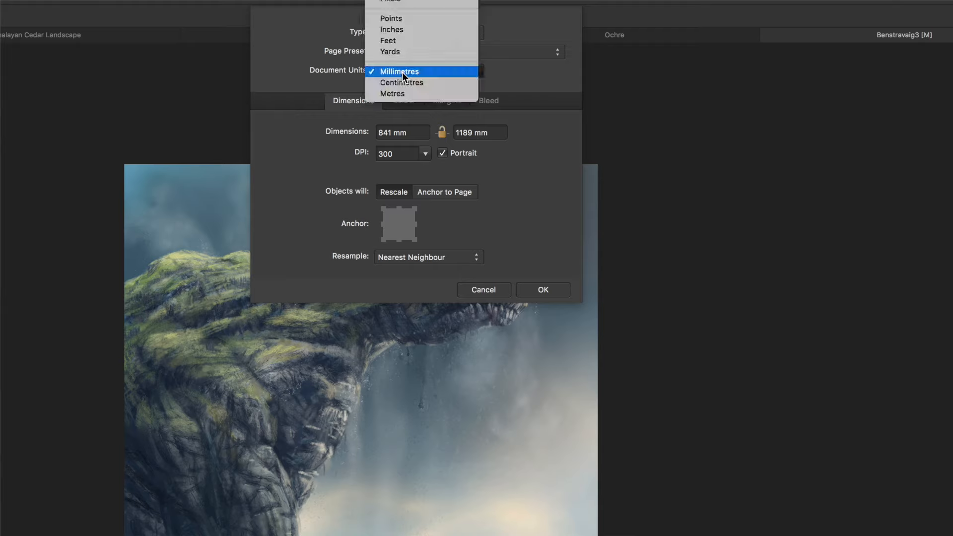
click(412, 30)
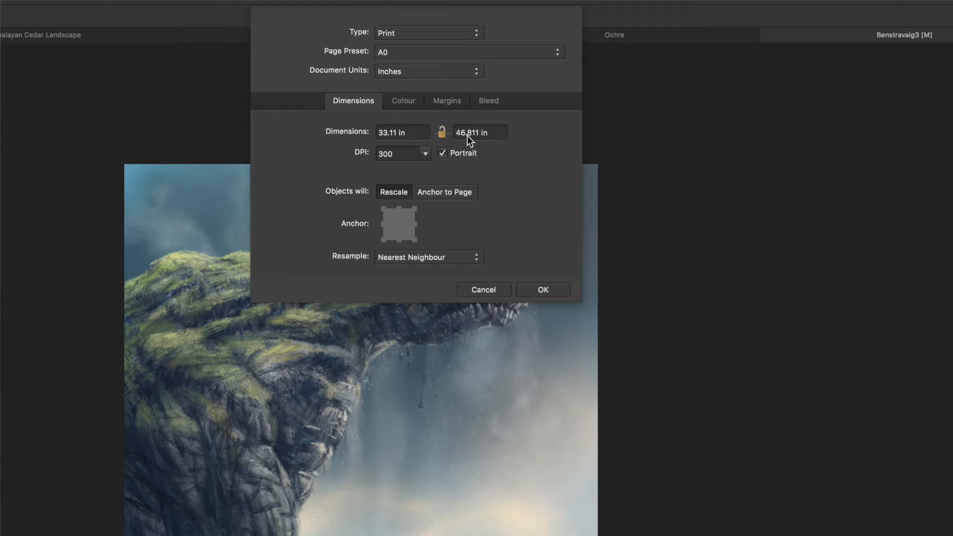
click(398, 71)
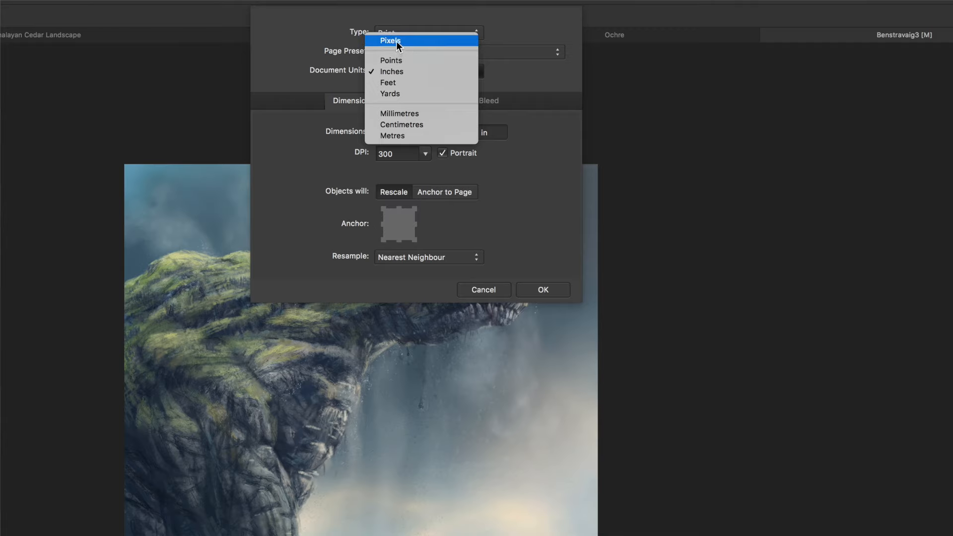
click(396, 41)
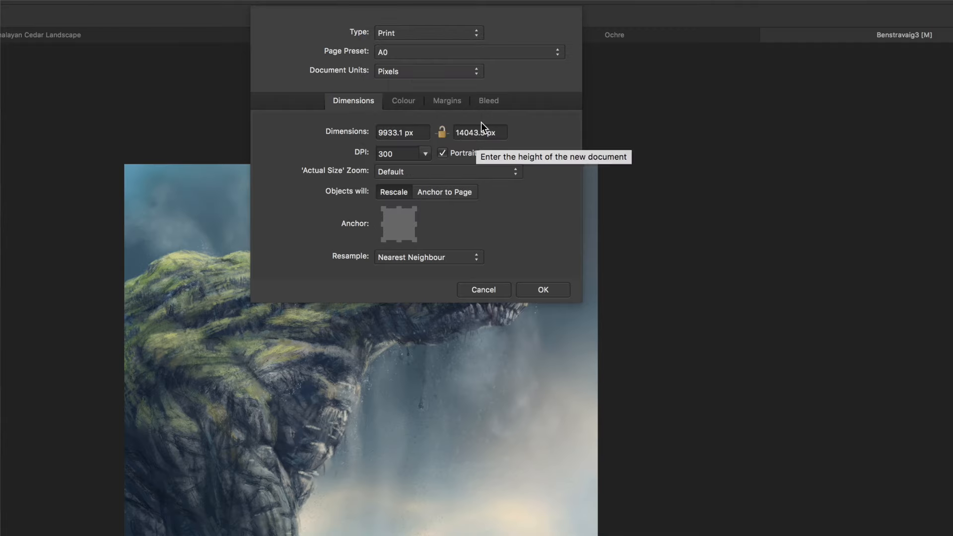
click(544, 289)
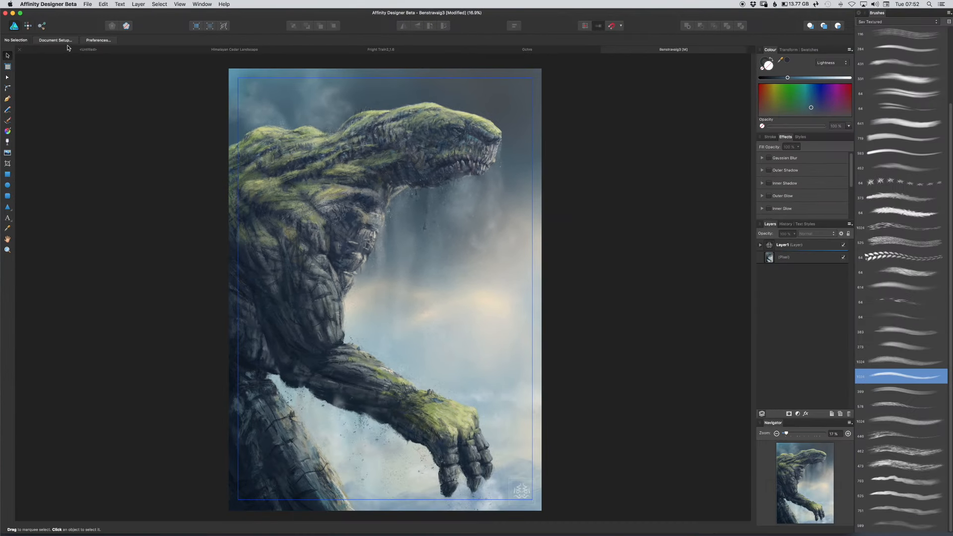
Turn off Include Margins in the painting's document setup.
click(63, 41)
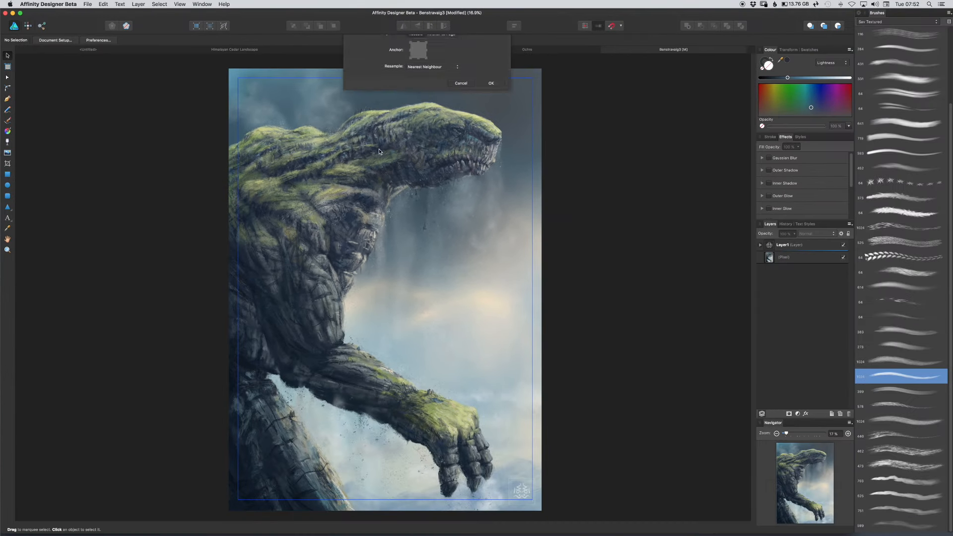
click(443, 82)
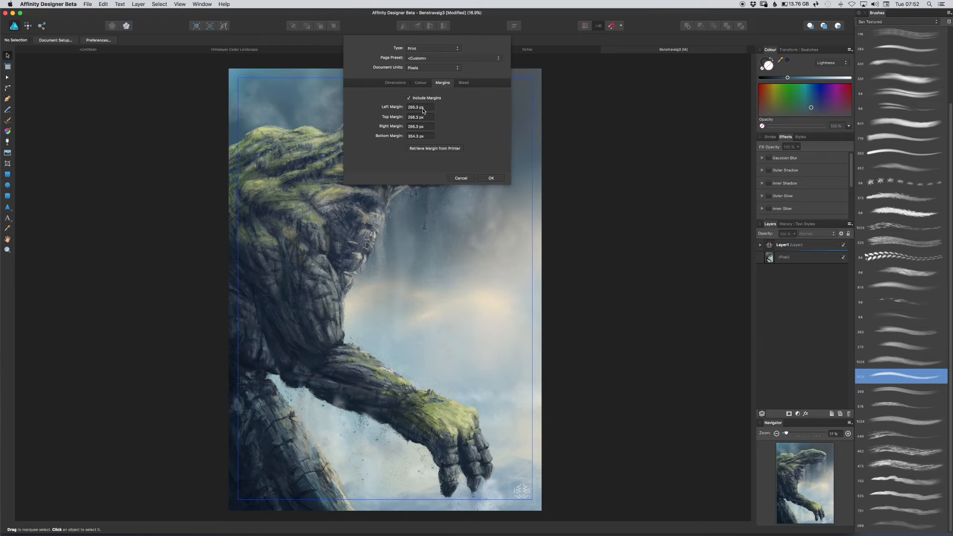
click(409, 99)
key(Return)
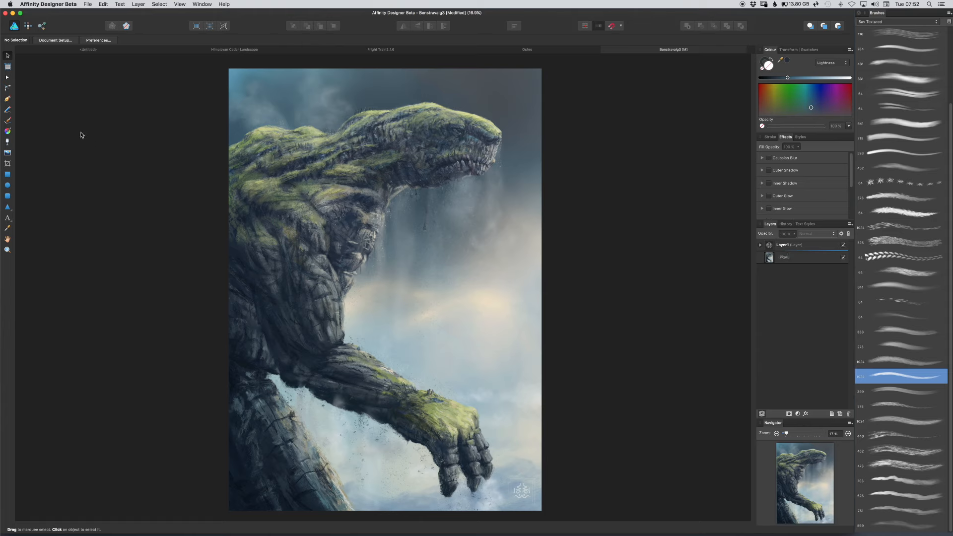
Paint four broad blue strokes over the creature's head and the sky beneath it with a 1024 px Gav Textured vector brush.
click(8, 120)
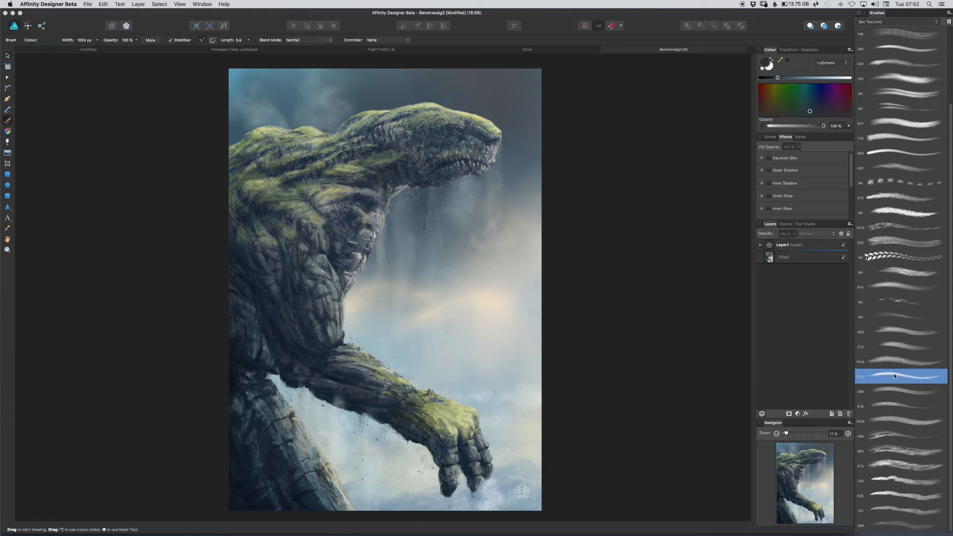
ctrl+alt+drag(366, 266, 392, 267)
click(813, 91)
click(793, 78)
mouse_move(355, 203)
mouse_down()
mouse_move(457, 343)
mouse_move(454, 191)
mouse_up()
drag(397, 203, 397, 352)
drag(464, 186, 385, 371)
drag(488, 186, 402, 370)
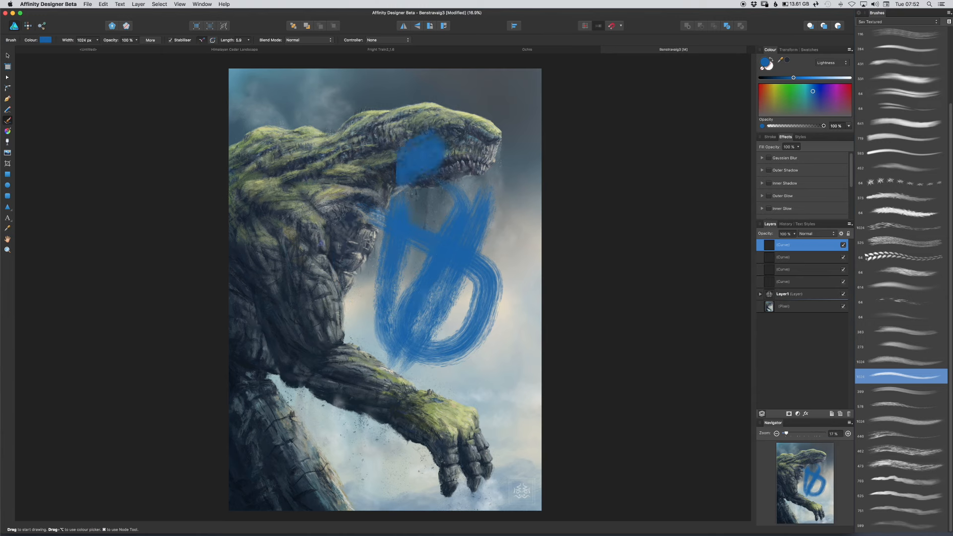
Paint four more blue strokes across the creature's back, torso and arm, and add brushwork in another colour.
drag(403, 163, 272, 312)
drag(378, 133, 362, 298)
drag(306, 137, 473, 424)
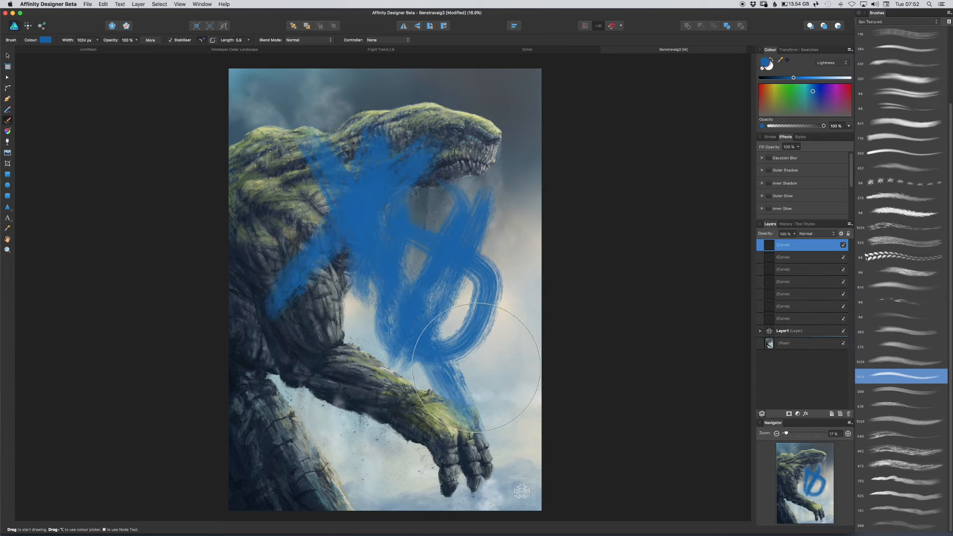
drag(436, 195, 302, 425)
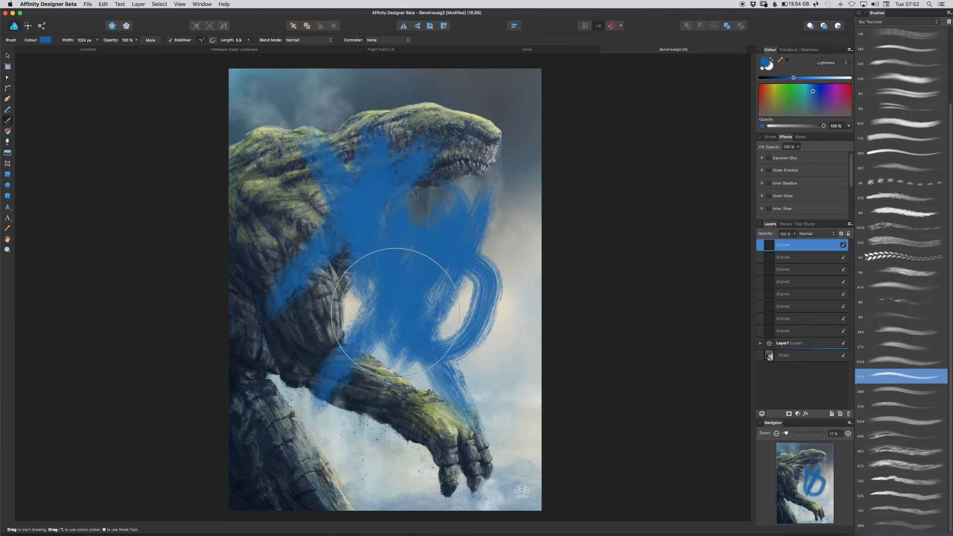
click(769, 90)
mouse_move(511, 88)
mouse_down()
mouse_move(393, 337)
mouse_move(484, 194)
mouse_move(271, 159)
mouse_move(342, 295)
mouse_up()
drag(435, 373, 435, 373)
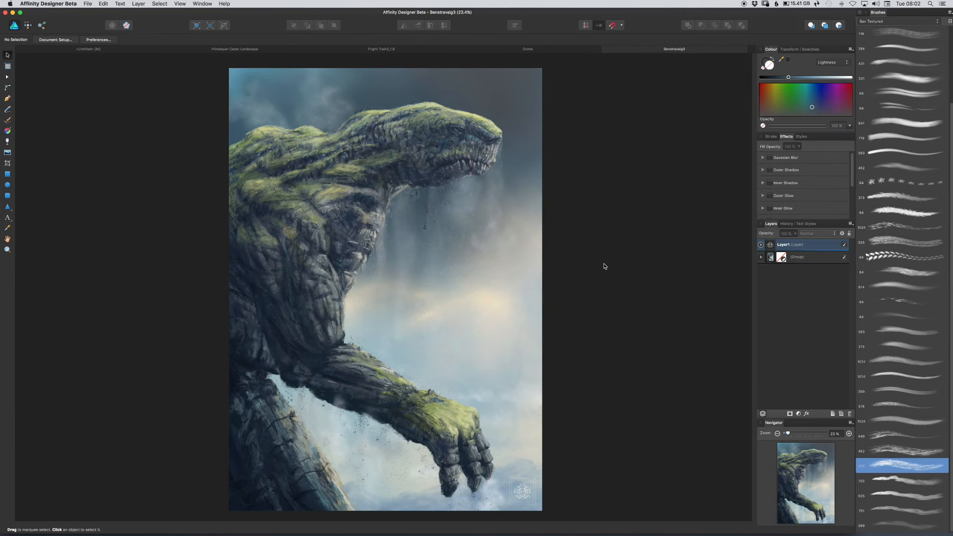
Close the Benstravaig3, Ochre, Fright Train and Himalayan Cedar Landscape documents.
key(super+w)
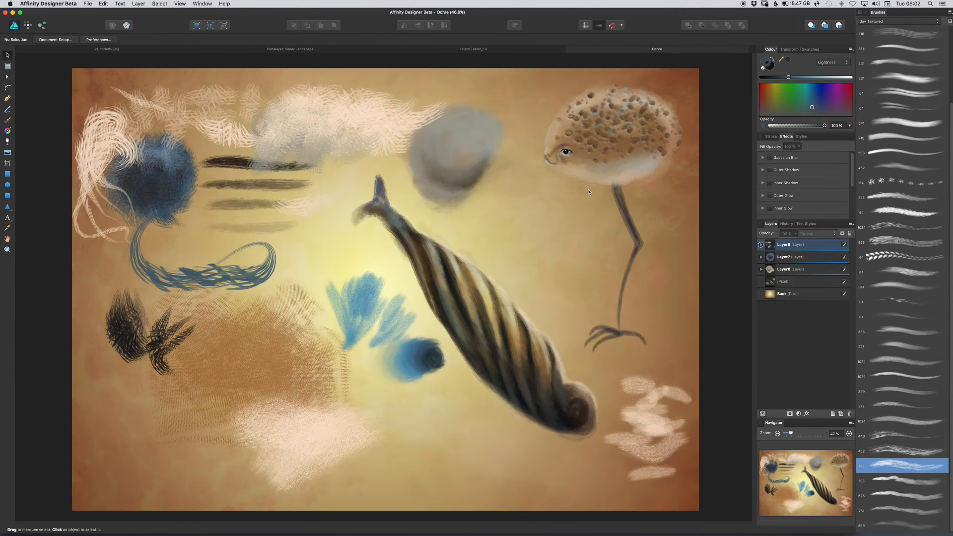
key(super+w)
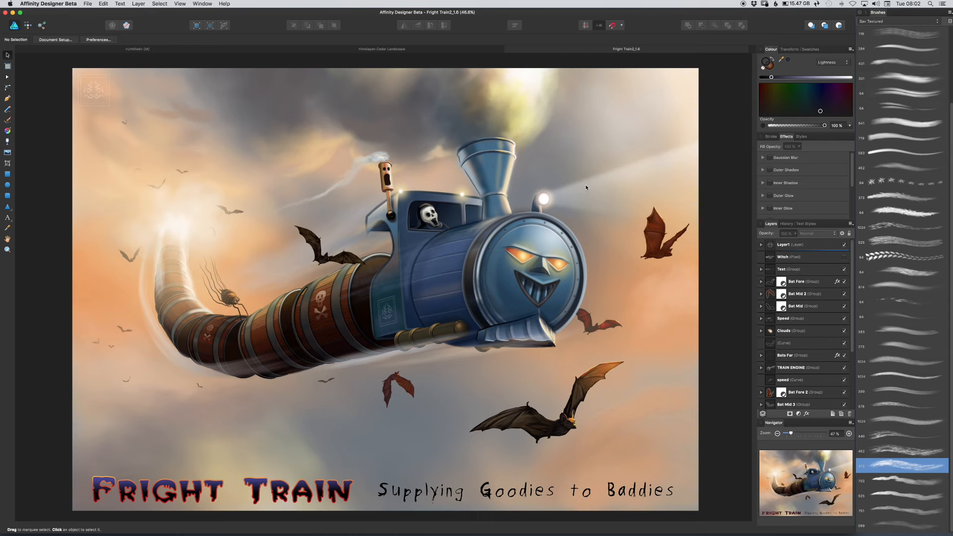
key(super+w)
key(super+w)
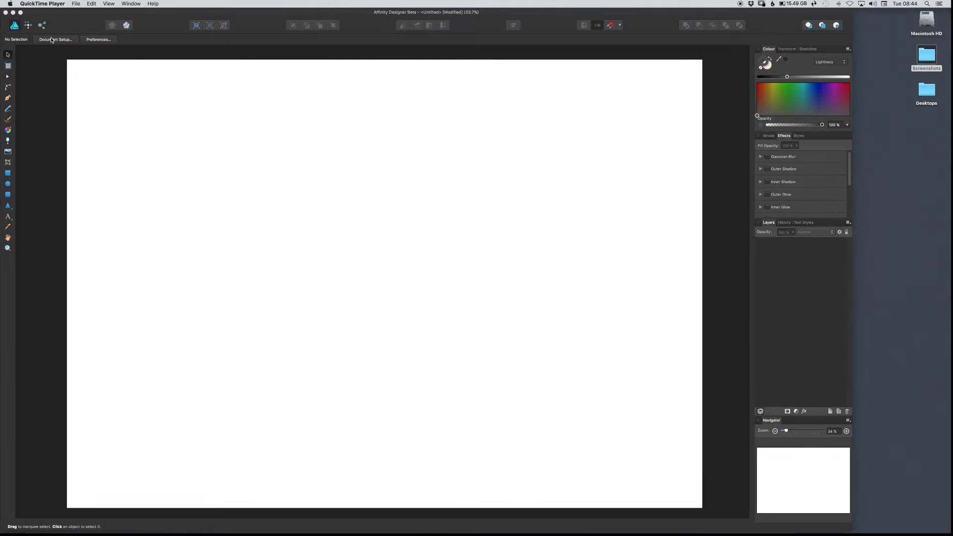
Check the page dimensions and DPI of the blank untitled document in its document setup.
click(52, 39)
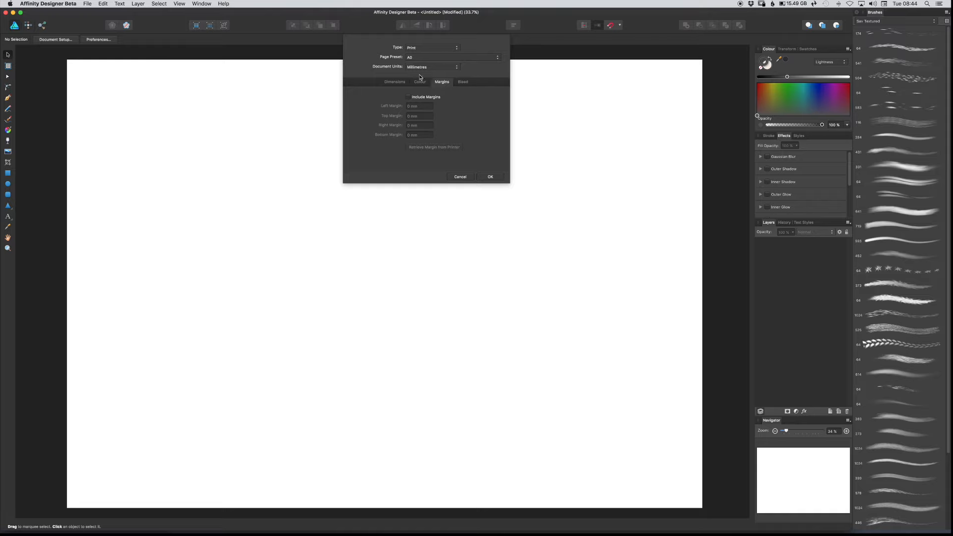
click(395, 82)
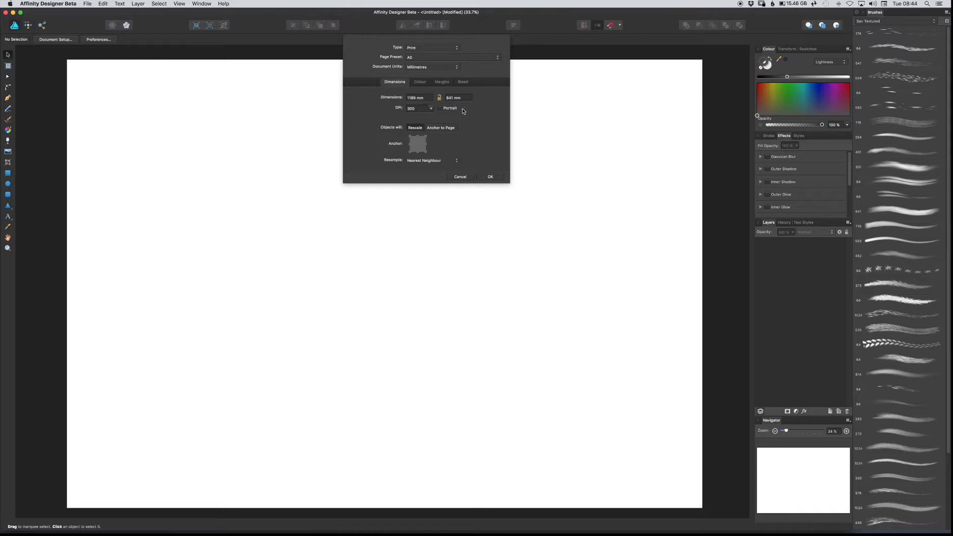
click(494, 178)
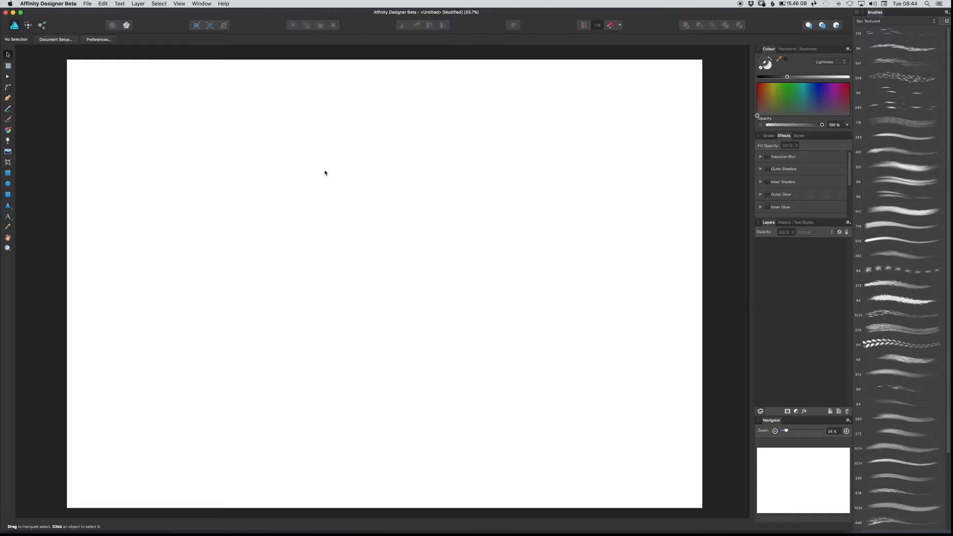
Paint four long grey strokes on the blank page, two of them crossing, with the enlarged BristleWorn1 2 vector brush.
click(8, 119)
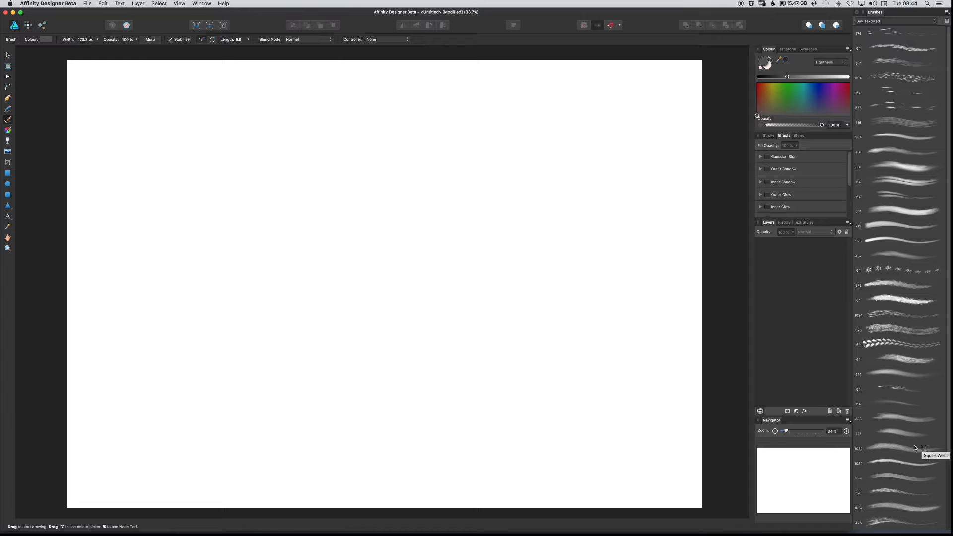
click(907, 463)
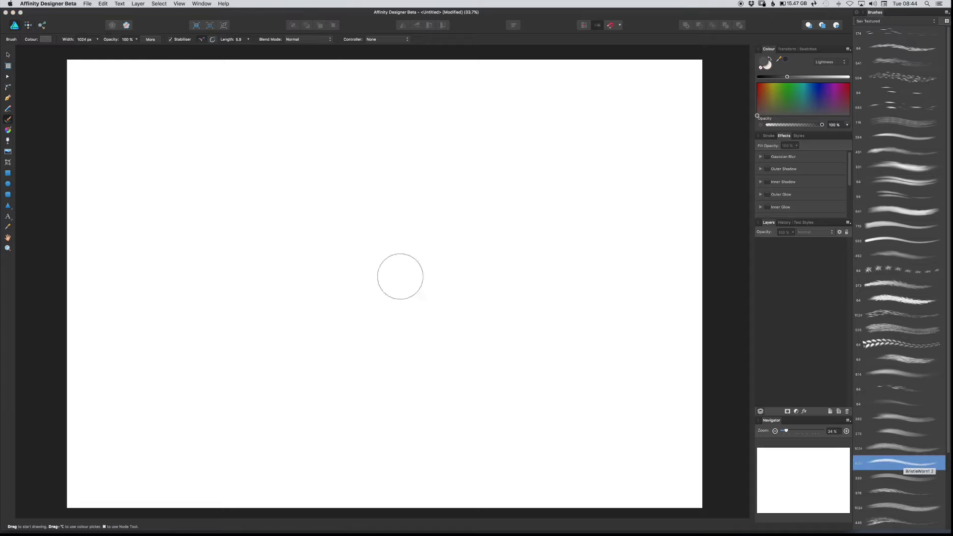
key(])
key(])
key(])
key(])
drag(158, 299, 654, 215)
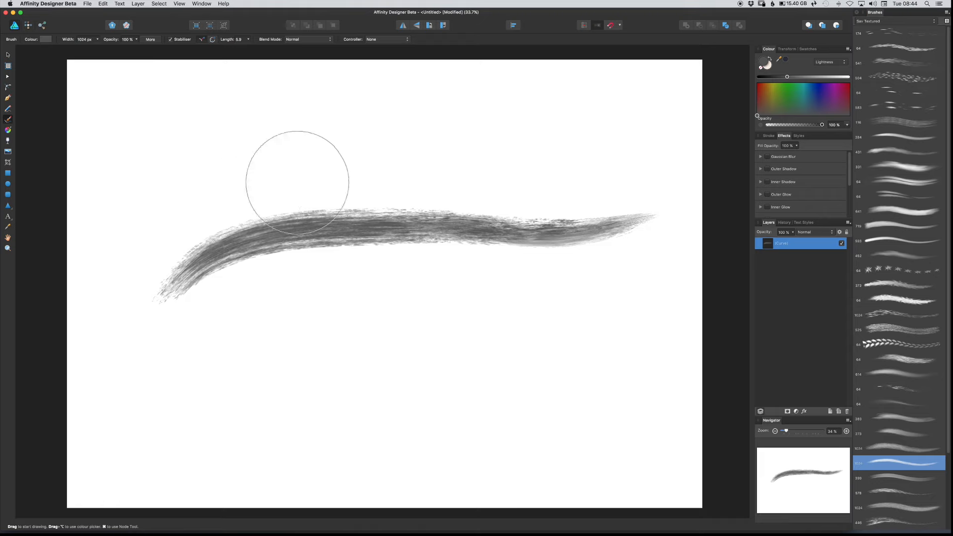
mouse_move(139, 166)
mouse_down()
mouse_move(209, 143)
mouse_move(473, 143)
mouse_move(557, 125)
mouse_move(588, 129)
mouse_up()
mouse_move(259, 275)
mouse_down()
mouse_move(557, 324)
mouse_move(613, 294)
mouse_up()
mouse_move(511, 260)
mouse_down()
mouse_move(322, 340)
mouse_move(231, 417)
mouse_up()
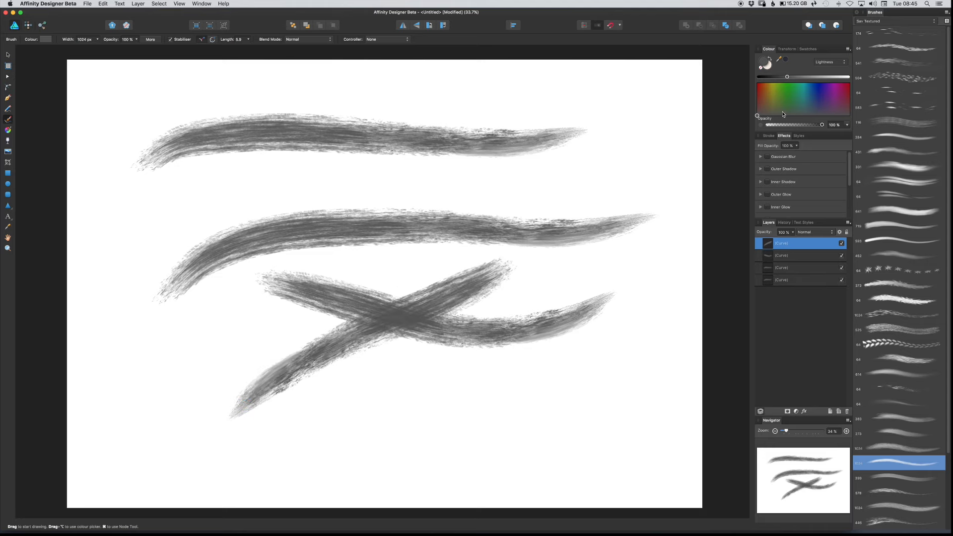
Change the brush colour to near-black and paint eight overlapping curved strokes across the grey ones.
drag(775, 77, 754, 78)
click(819, 100)
drag(530, 195, 233, 413)
mouse_move(558, 185)
mouse_down()
mouse_move(278, 366)
mouse_move(235, 412)
mouse_up()
mouse_move(608, 196)
mouse_down()
mouse_move(484, 293)
mouse_move(295, 393)
mouse_up()
drag(576, 224, 266, 379)
drag(541, 161, 297, 410)
mouse_move(224, 96)
mouse_down()
mouse_move(208, 293)
mouse_move(317, 377)
mouse_up()
drag(134, 131, 308, 380)
mouse_move(312, 148)
mouse_down()
mouse_move(350, 317)
mouse_move(419, 390)
mouse_up()
Enlarge the brush further and sweep much wider near-black strokes diagonally across the whole page.
drag(395, 164, 487, 164)
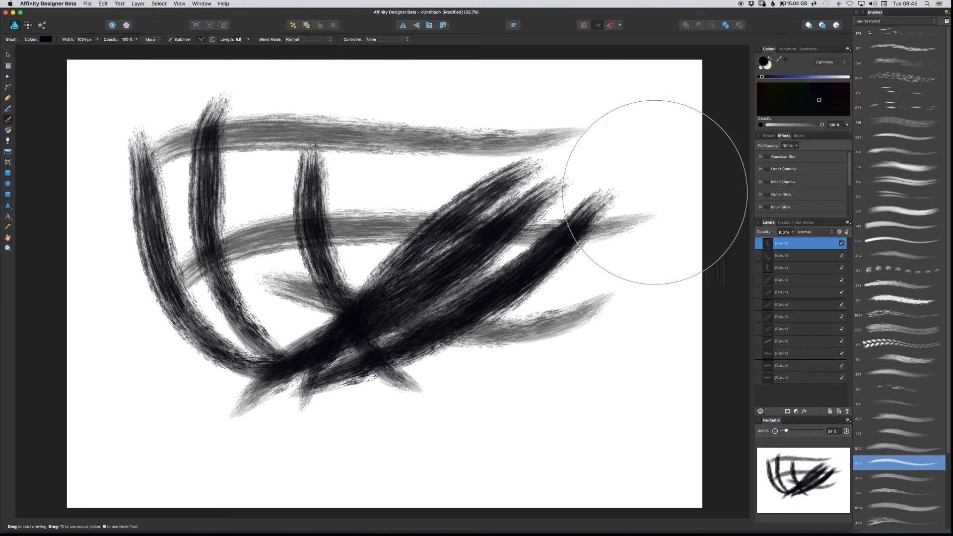
drag(167, 437, 668, 87)
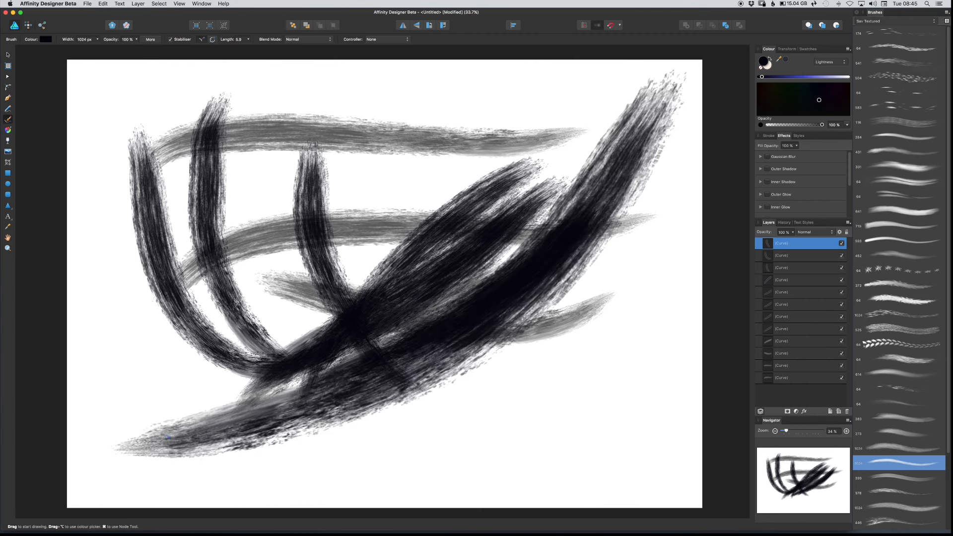
drag(116, 162, 546, 214)
drag(533, 92, 289, 326)
mouse_move(312, 87)
mouse_down()
mouse_move(315, 175)
mouse_move(546, 419)
mouse_up()
drag(623, 154, 544, 464)
mouse_move(640, 213)
mouse_down()
mouse_move(646, 245)
mouse_move(553, 393)
mouse_up()
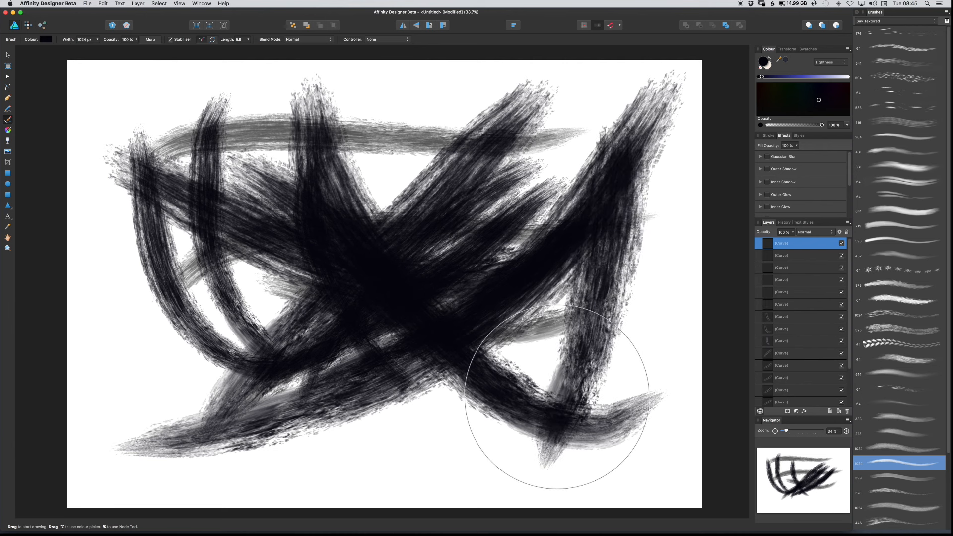
drag(398, 360, 421, 355)
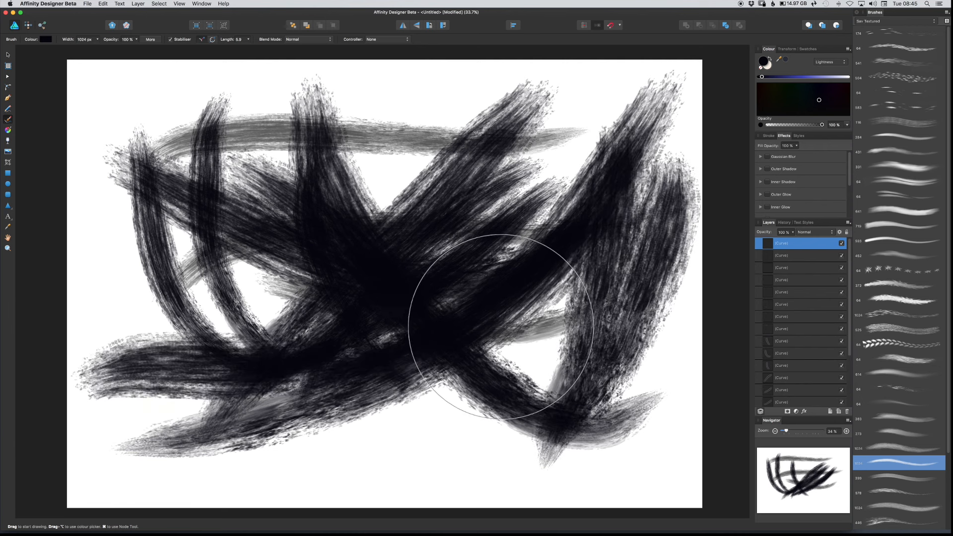
Undo the most recent wide black brush strokes.
key(super+z)
key(super+z)
key(super+z)
key(super+z)
key(super+z)
key(super+z)
key(super+z)
key(super+z)
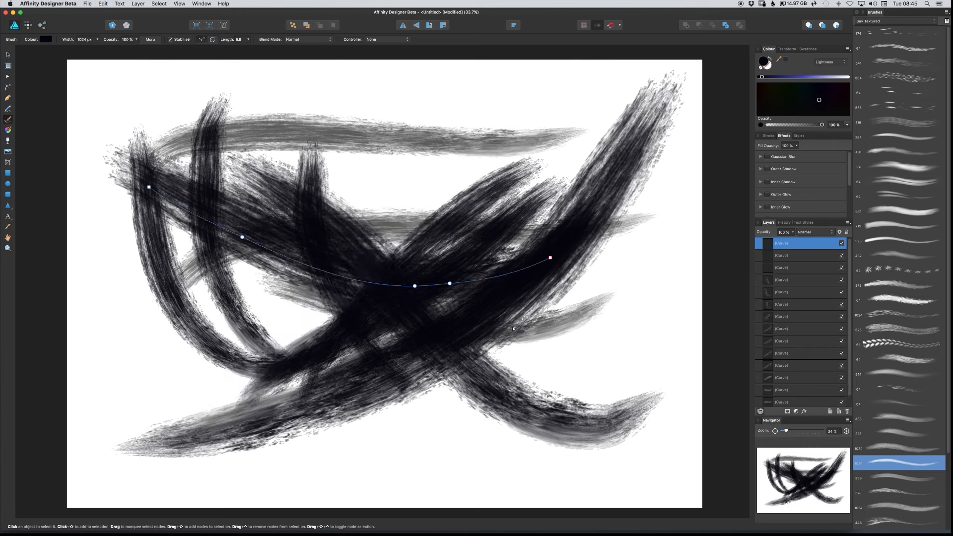
Undo the remaining near-black and grey brush strokes to clear the page.
key(super+z)
key(super+z)
key(super+z)
key(super+z)
key(super+z)
key(super+z)
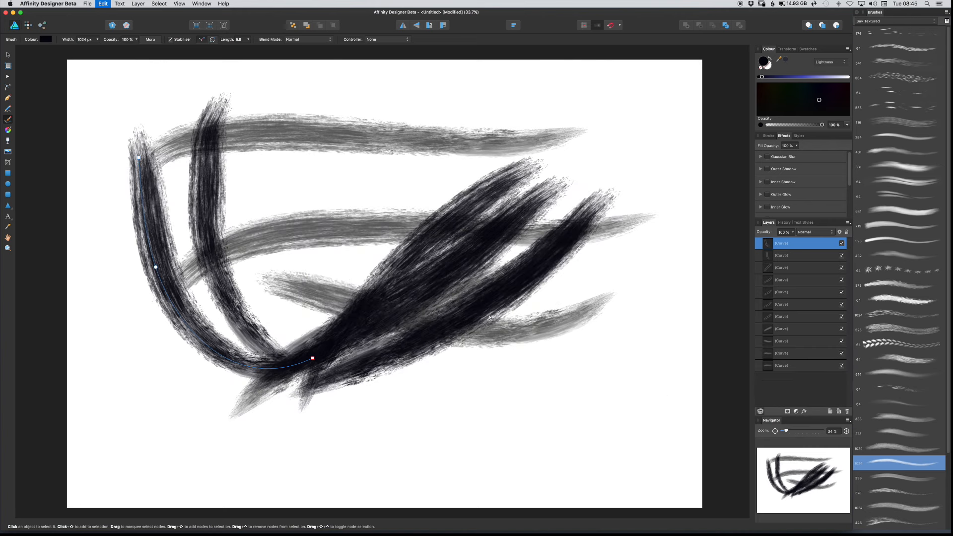
key(super+z)
key(super+z)
key(super+z)
key(super+z)
key(super+z)
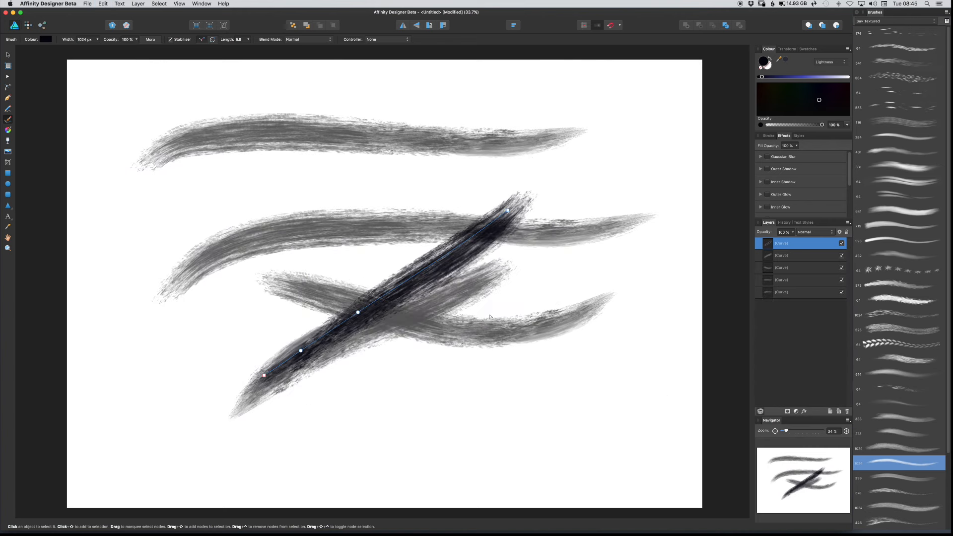
key(super+z)
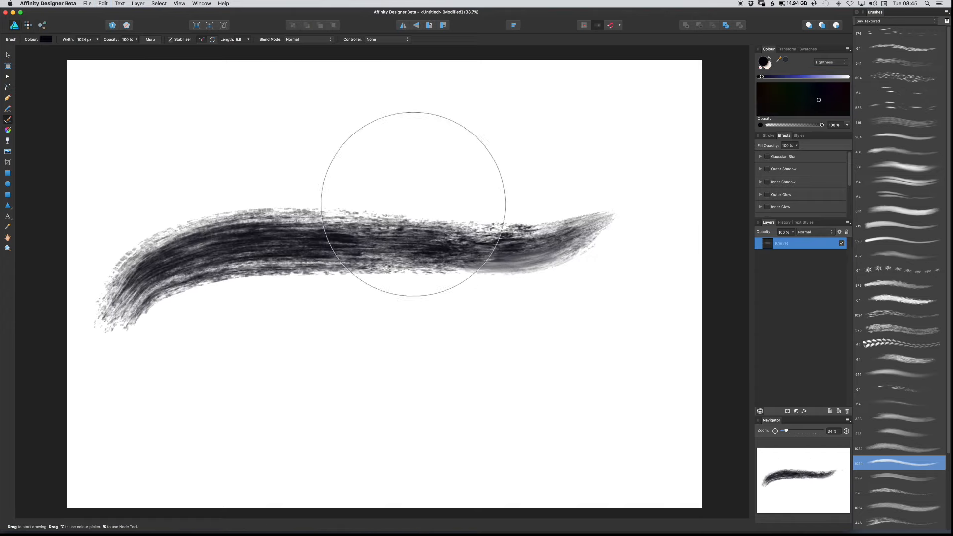
Show the single wide near-black stroke in outline view and display the nodes of its path.
drag(406, 222, 367, 222)
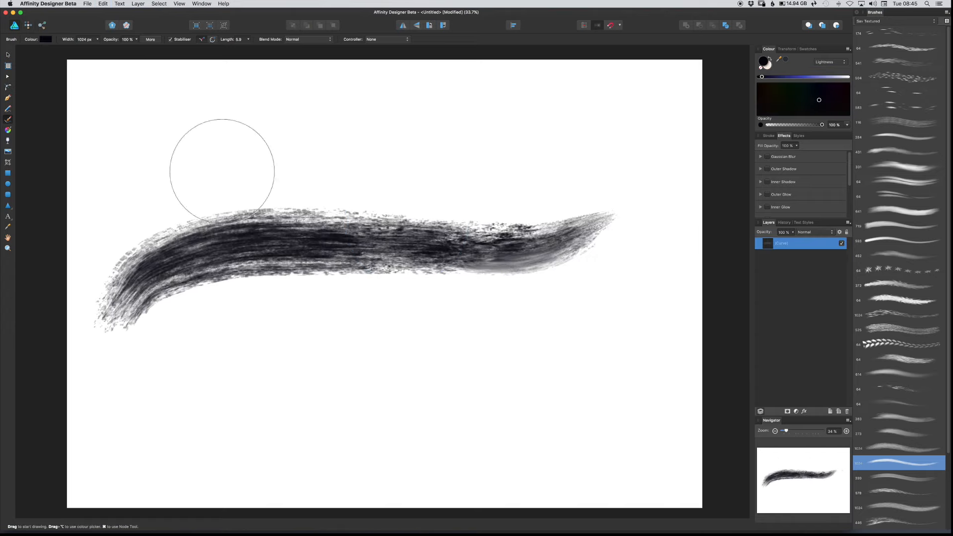
click(223, 24)
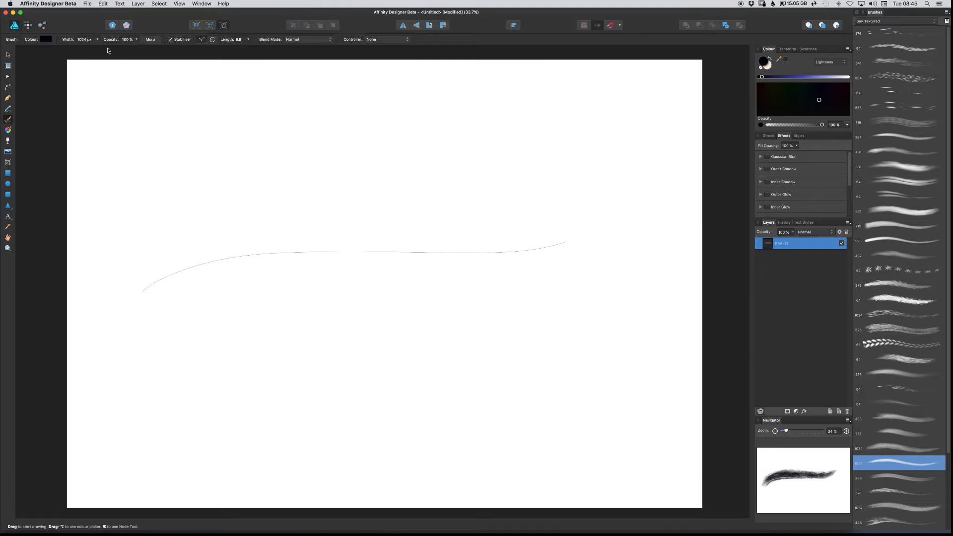
click(9, 78)
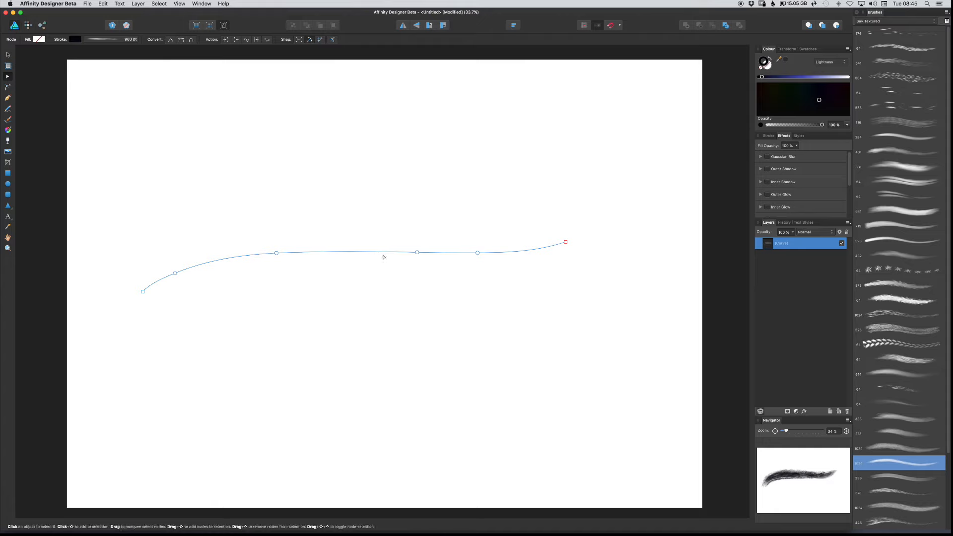
Reshape the near-black stroke by extending its right end, raising a node on its left half and bending the right end more steeply upward.
drag(565, 242, 597, 236)
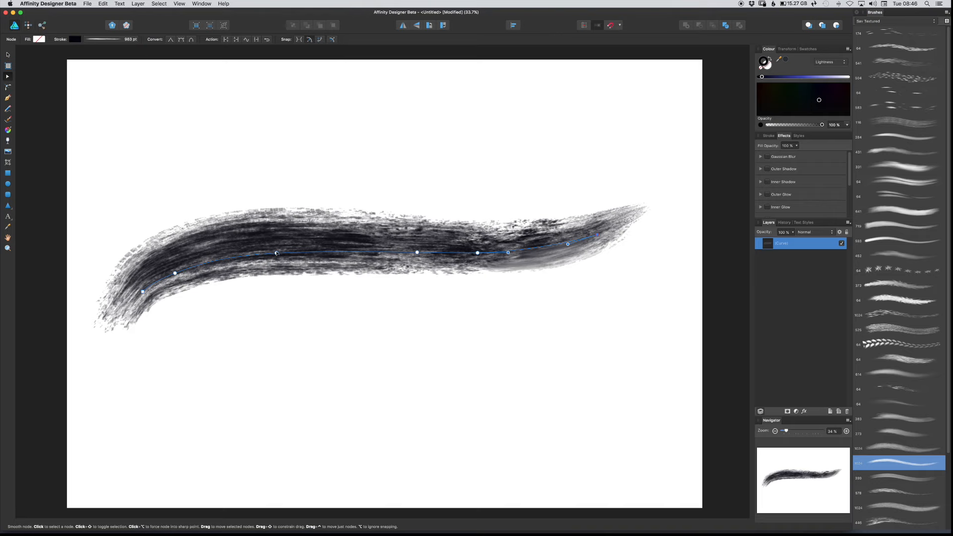
mouse_move(277, 254)
mouse_down()
mouse_move(283, 273)
mouse_move(290, 247)
mouse_up()
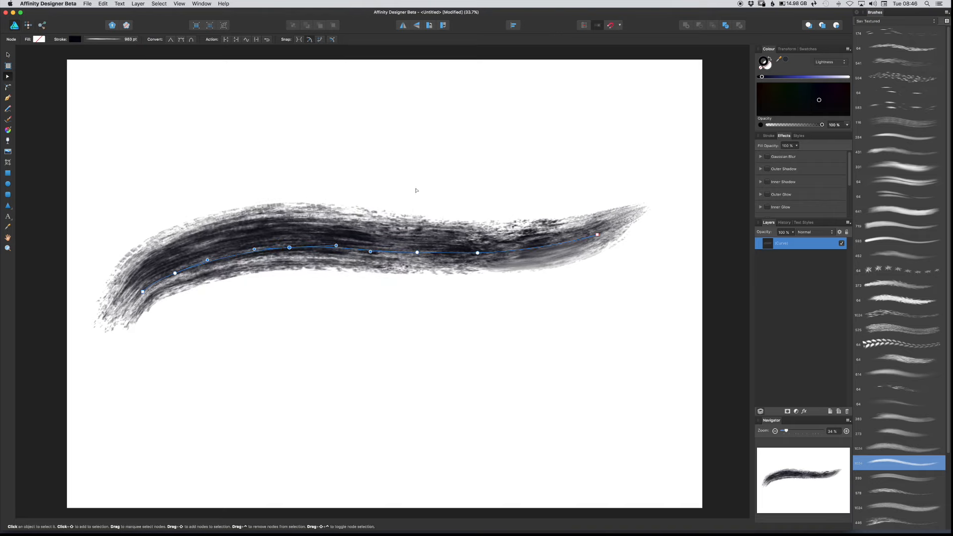
click(598, 234)
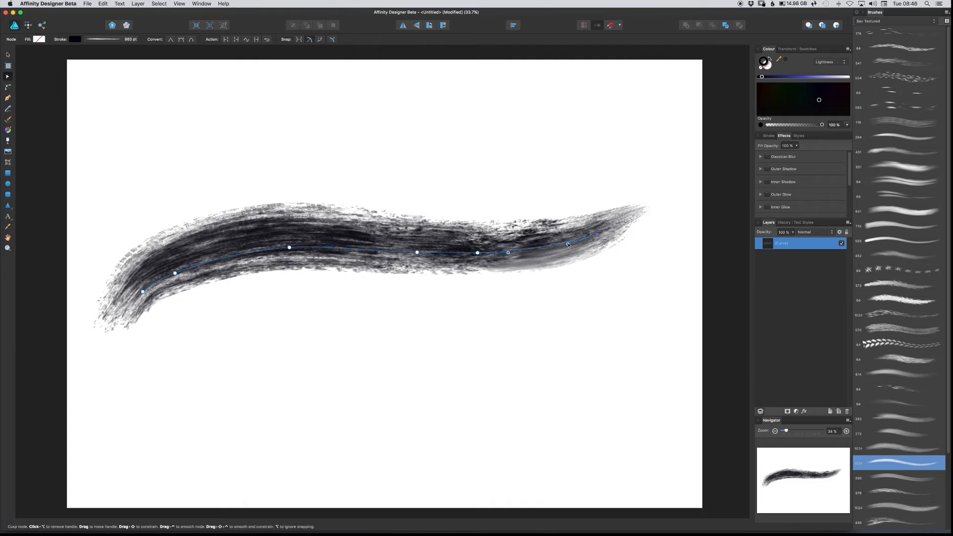
drag(568, 244, 566, 261)
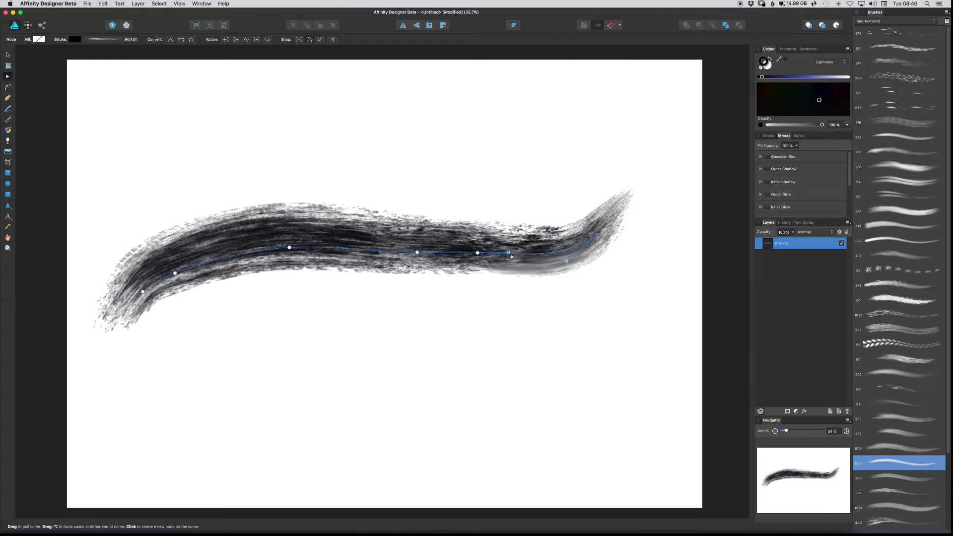
Apply a linear gradient from black to blue along the curve's stroke with the Fill Tool.
click(8, 130)
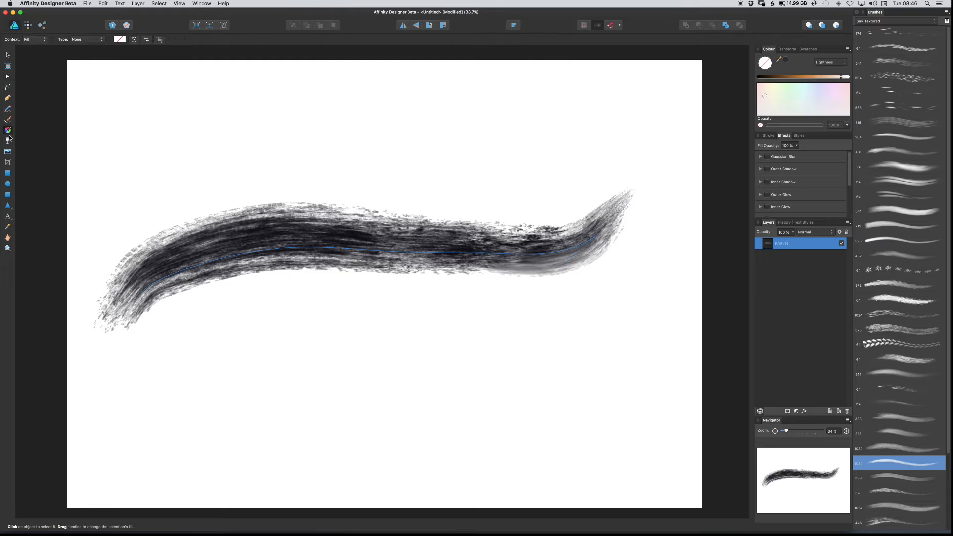
click(34, 39)
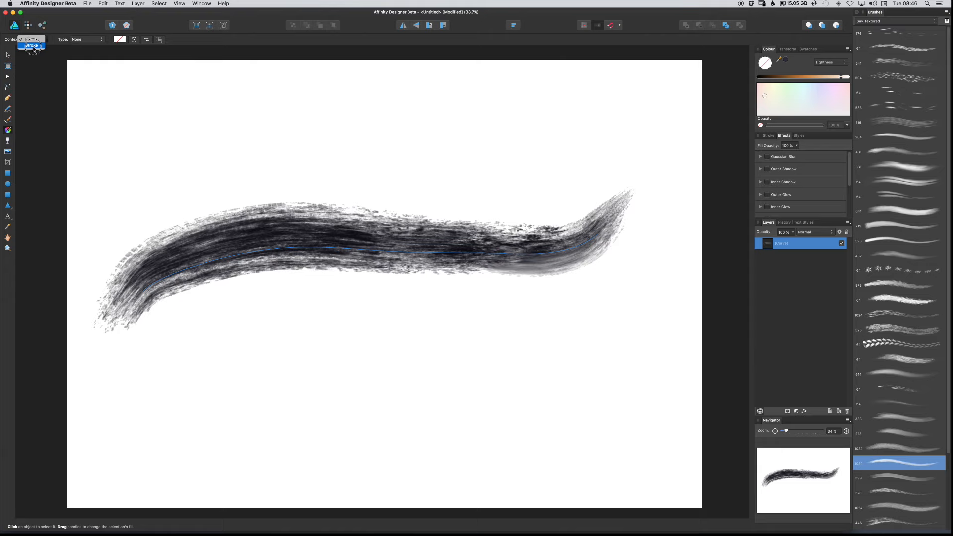
click(37, 46)
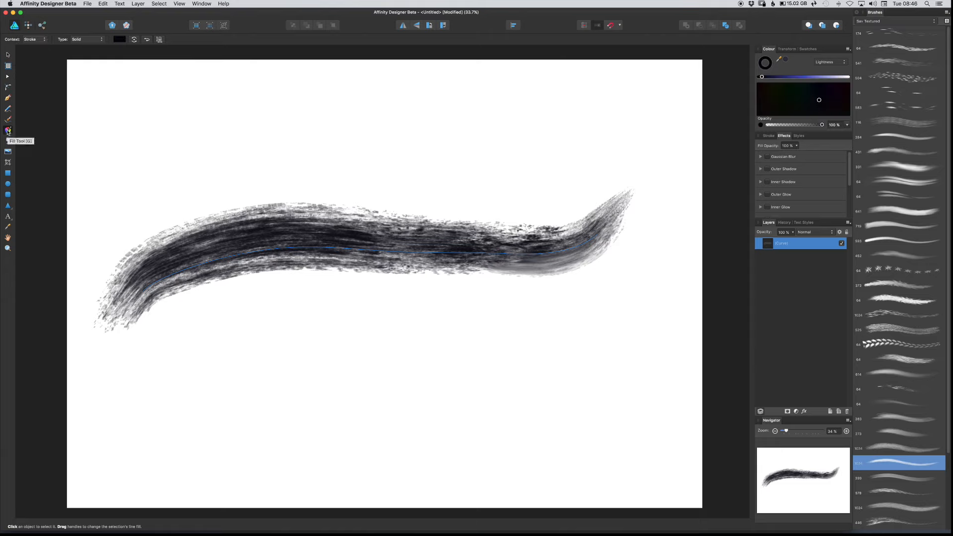
click(30, 40)
click(30, 40)
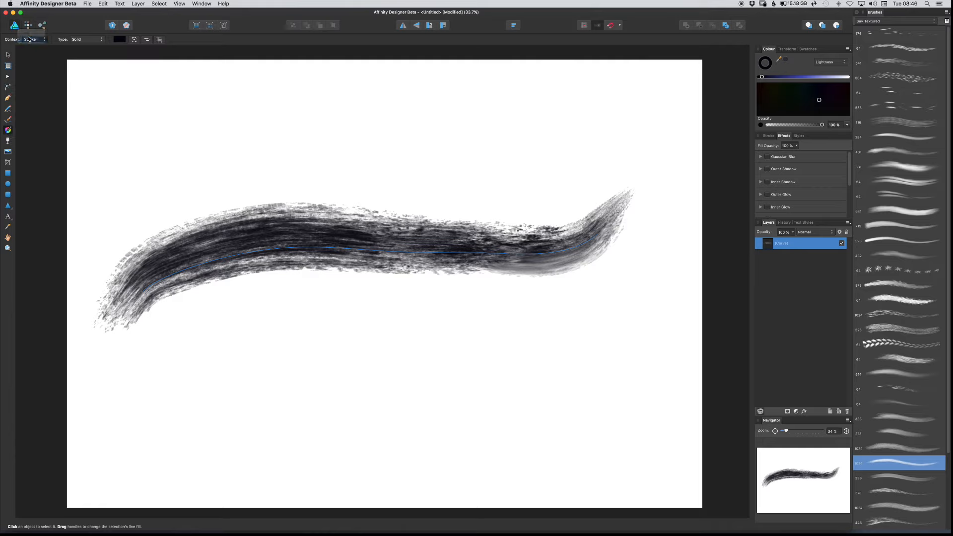
drag(156, 269, 492, 246)
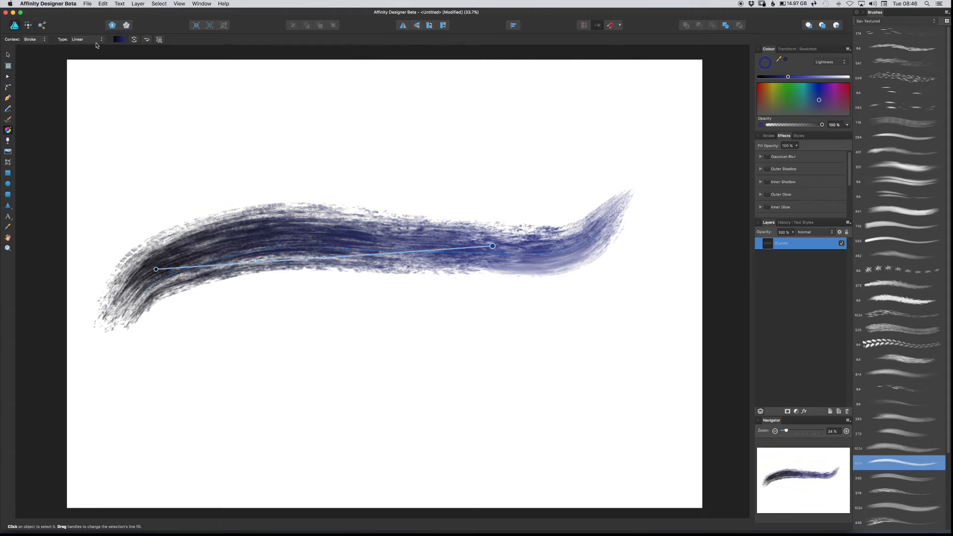
Edit the stroke gradient to fade to pale lavender at its end, with an orange stop between it and the black start.
click(120, 40)
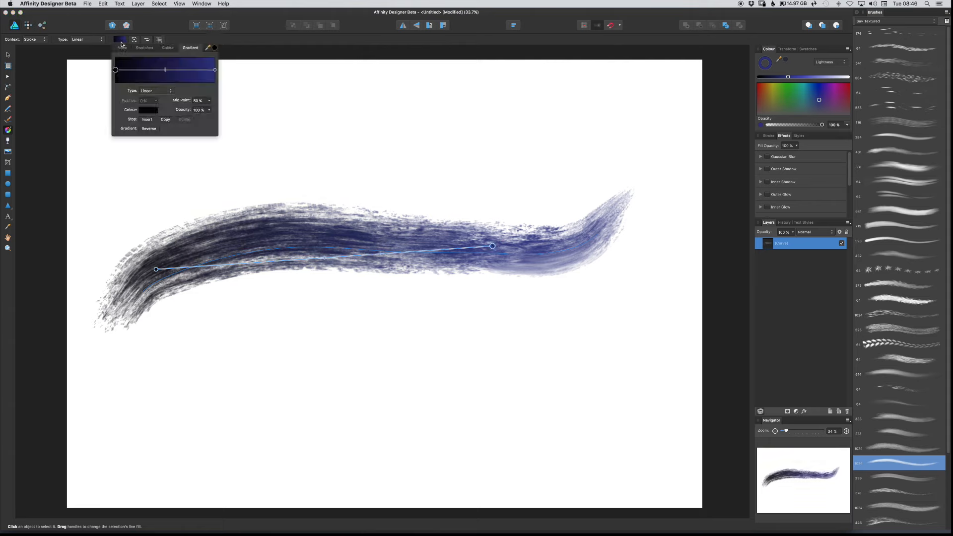
click(214, 70)
click(149, 110)
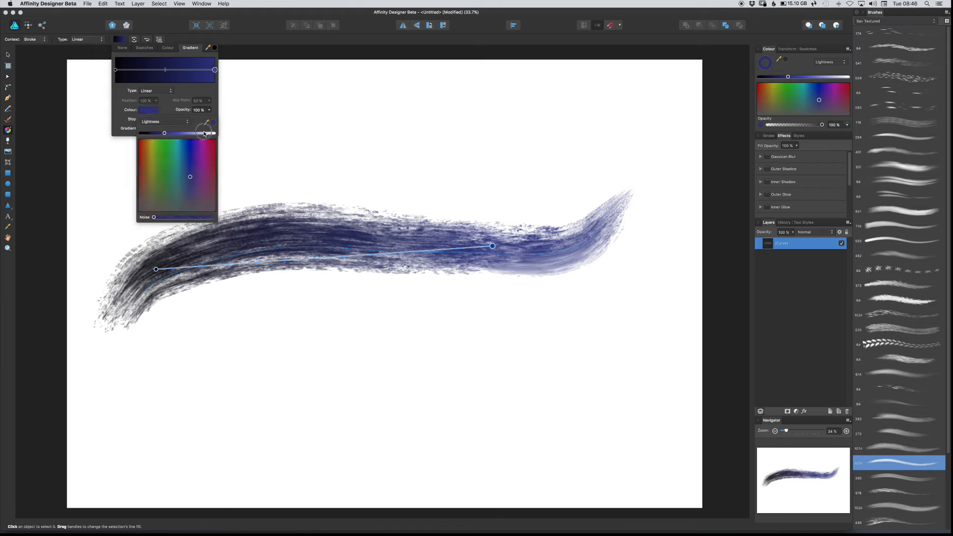
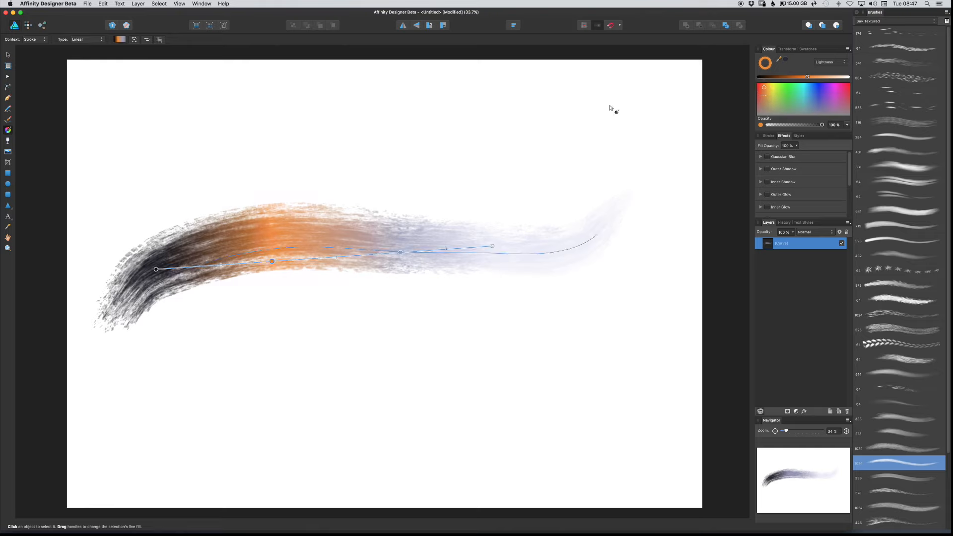
Paint eight strokes with the gradient brush colour, one long stroke above the original and seven overlapping ones across the lower right area.
click(7, 119)
drag(266, 141, 271, 135)
drag(142, 171, 593, 145)
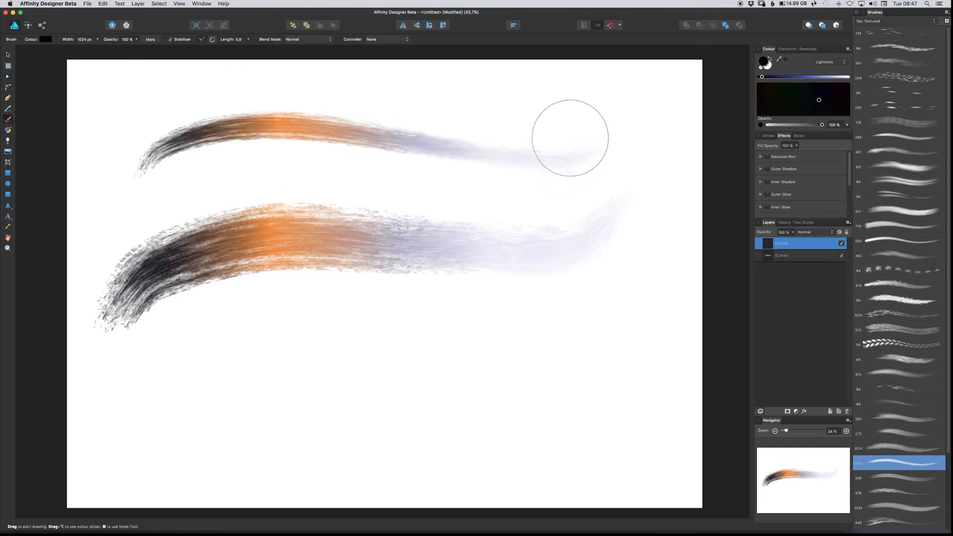
drag(542, 94, 422, 358)
drag(600, 169, 415, 389)
mouse_move(610, 298)
mouse_down()
mouse_move(436, 415)
mouse_move(239, 427)
mouse_up()
drag(246, 282, 397, 430)
drag(314, 301, 591, 292)
drag(353, 370, 555, 322)
mouse_move(483, 378)
mouse_down()
mouse_move(510, 315)
mouse_move(595, 258)
mouse_up()
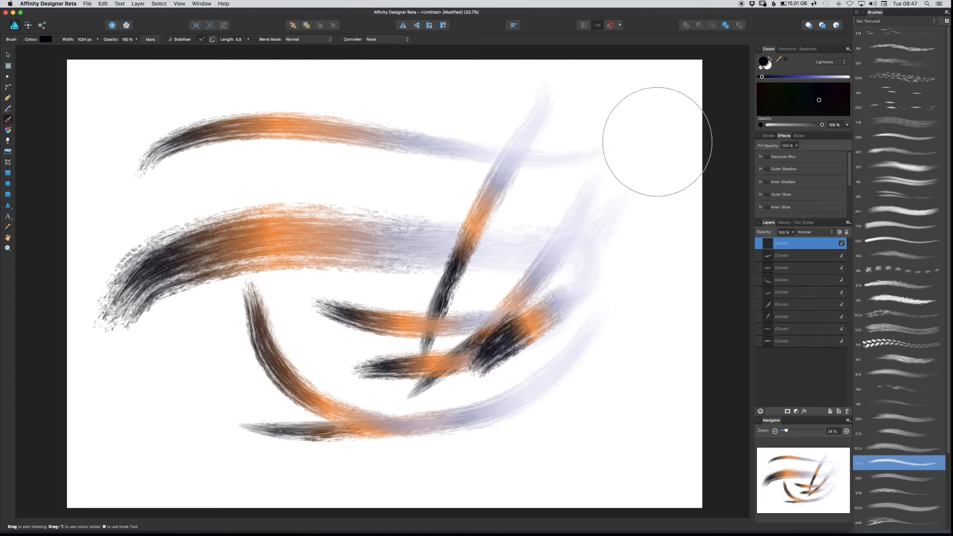
Change the brush colour to brown and paint diagonal strokes fanning down from the page's upper right.
drag(818, 102, 779, 78)
click(765, 88)
drag(593, 99, 472, 213)
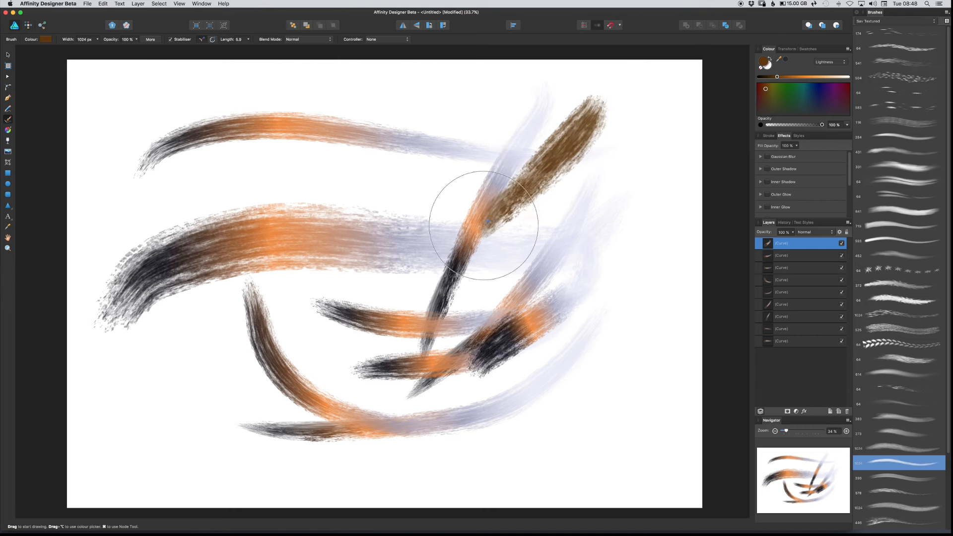
drag(660, 94, 491, 248)
mouse_move(655, 164)
mouse_down()
mouse_move(511, 243)
mouse_move(442, 244)
mouse_up()
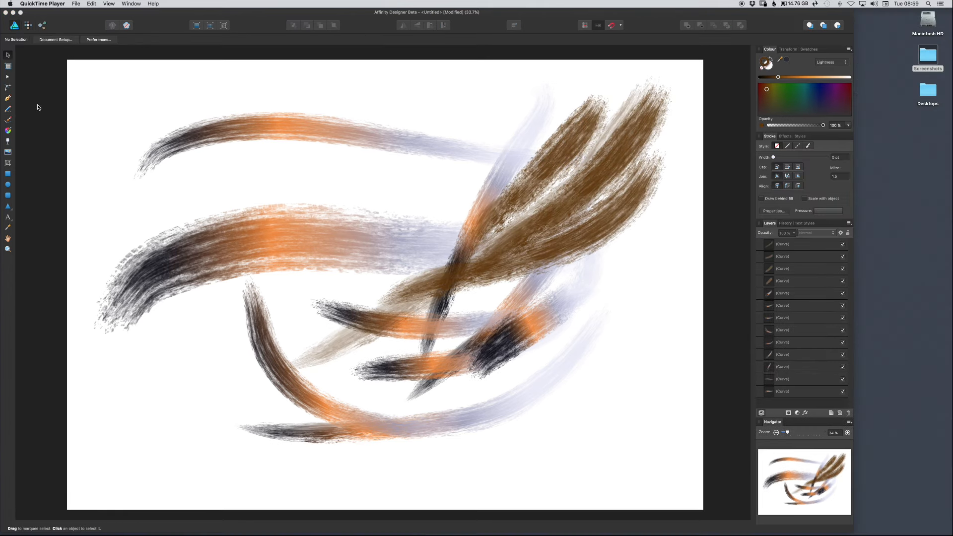
Select the long upper gradient stroke and move it to the top of the layer stack.
click(219, 134)
click(219, 134)
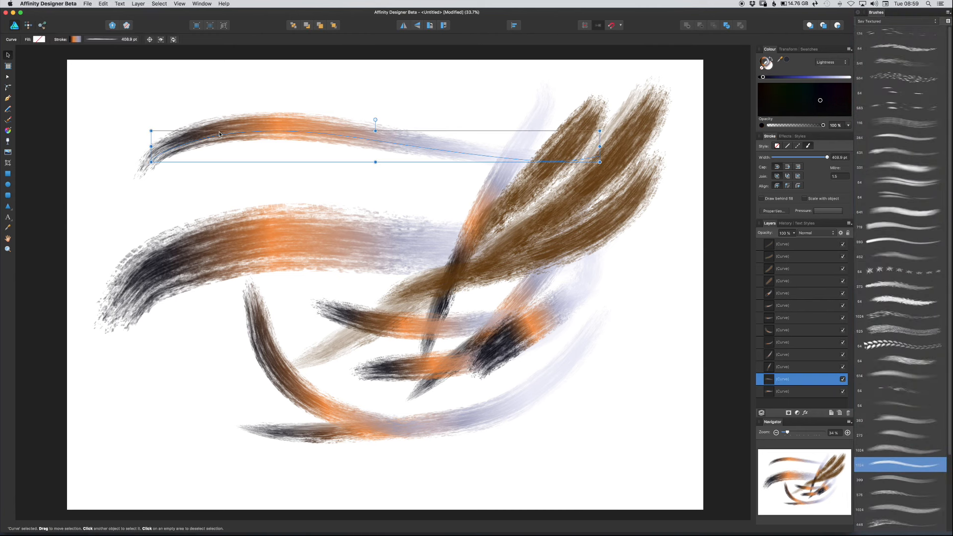
drag(767, 366, 787, 243)
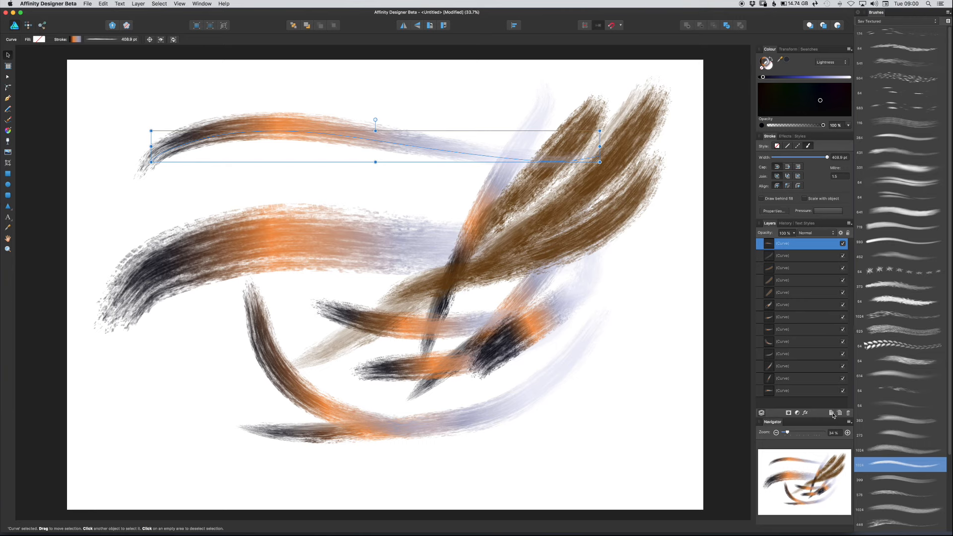
Delete all the other curves and move the remaining gradient stroke down towards the middle of the page.
click(772, 256)
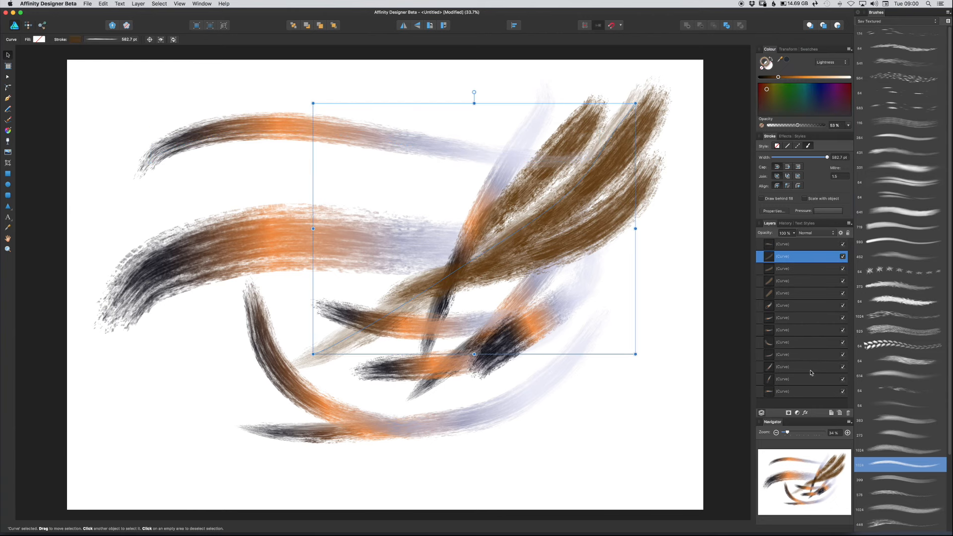
shift+click(804, 391)
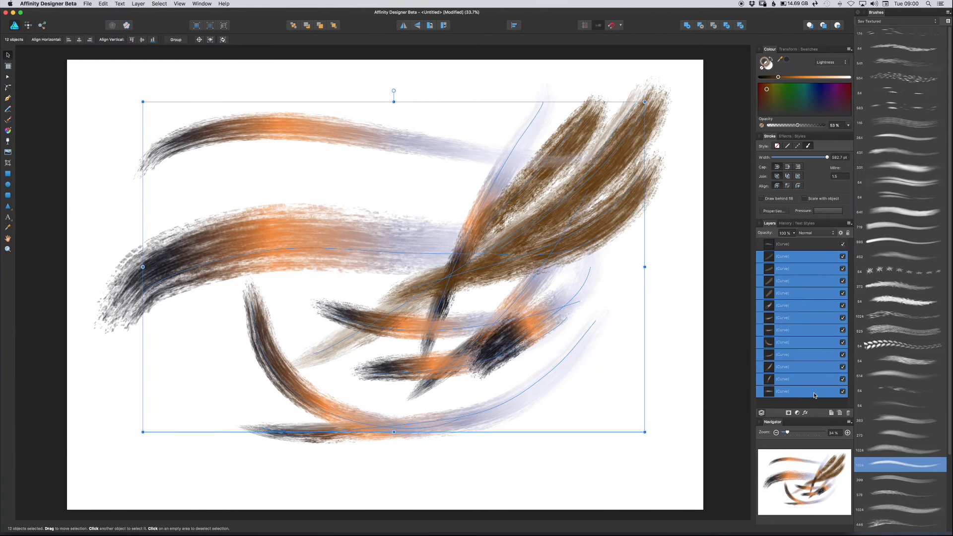
click(848, 412)
drag(377, 151, 383, 235)
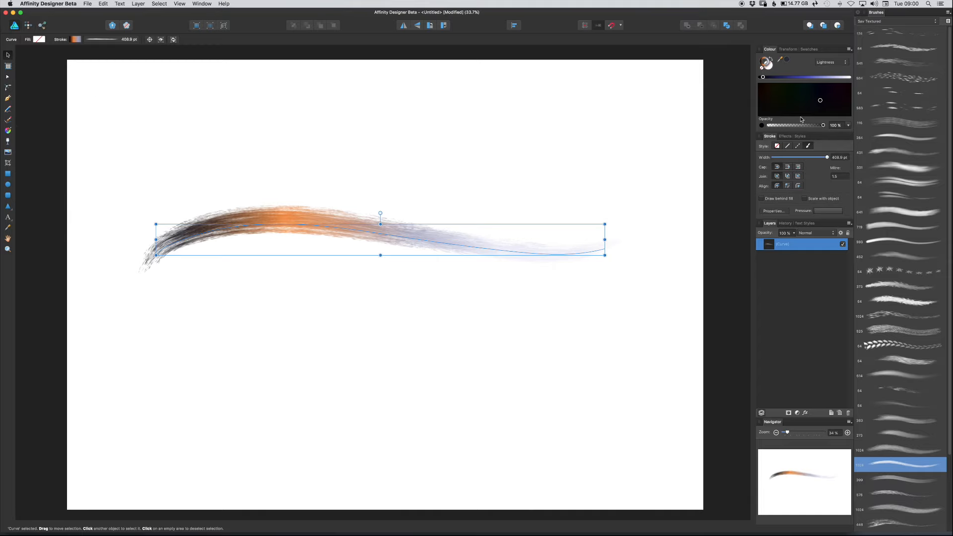
Recolour the remaining stroke from the gradient to a solid orange-brown at full opacity.
mouse_move(764, 77)
mouse_down()
mouse_move(805, 77)
mouse_move(769, 88)
mouse_up()
mouse_move(822, 125)
mouse_down()
mouse_move(791, 125)
mouse_move(829, 127)
mouse_up()
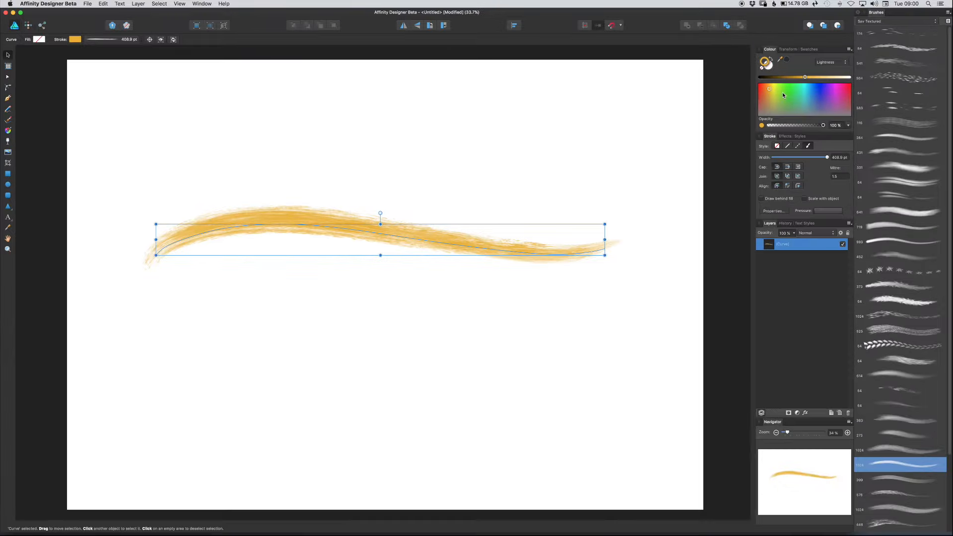
mouse_move(770, 89)
mouse_down()
mouse_move(759, 97)
mouse_move(823, 77)
mouse_move(798, 78)
mouse_up()
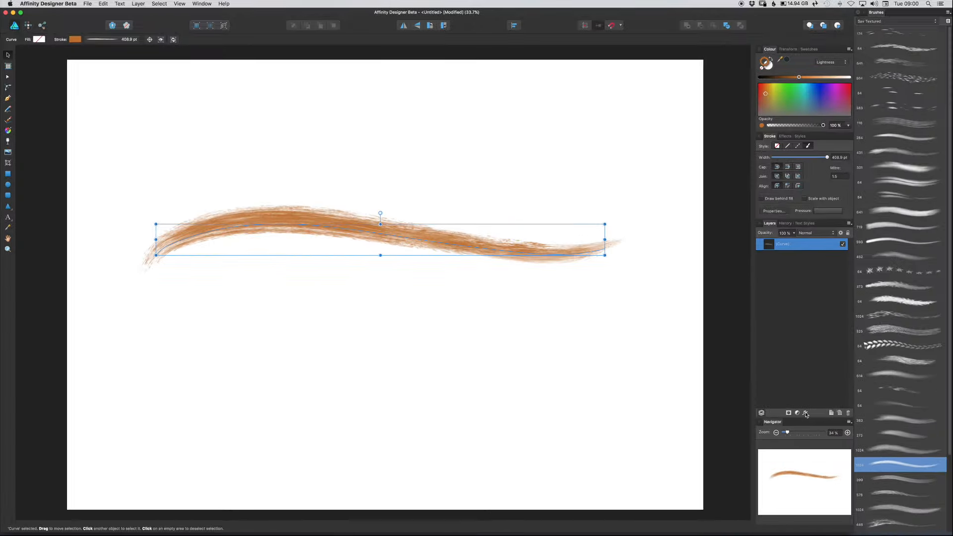
Apply a Gaussian Blur layer effect with a radius of 41.8 px to the orange-brown stroke.
click(805, 414)
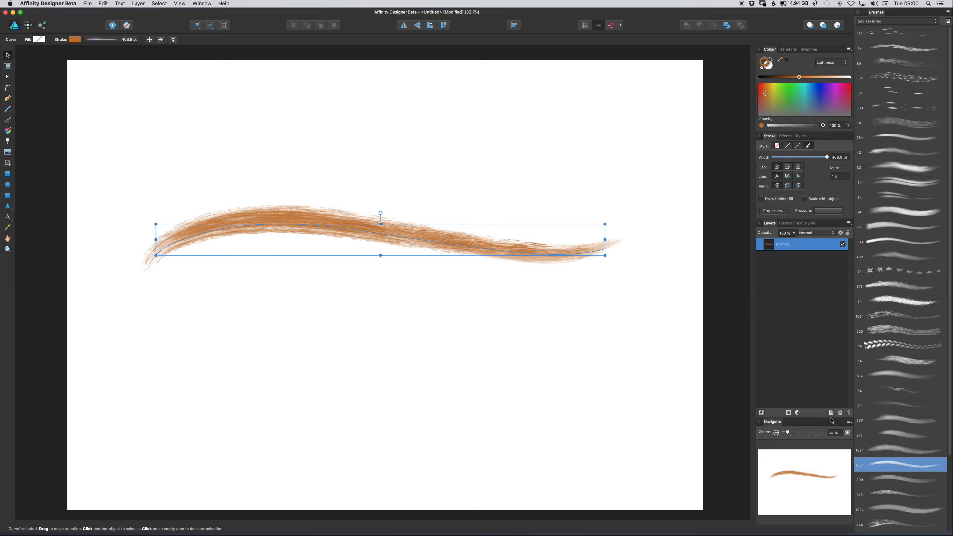
click(362, 182)
drag(453, 188, 522, 189)
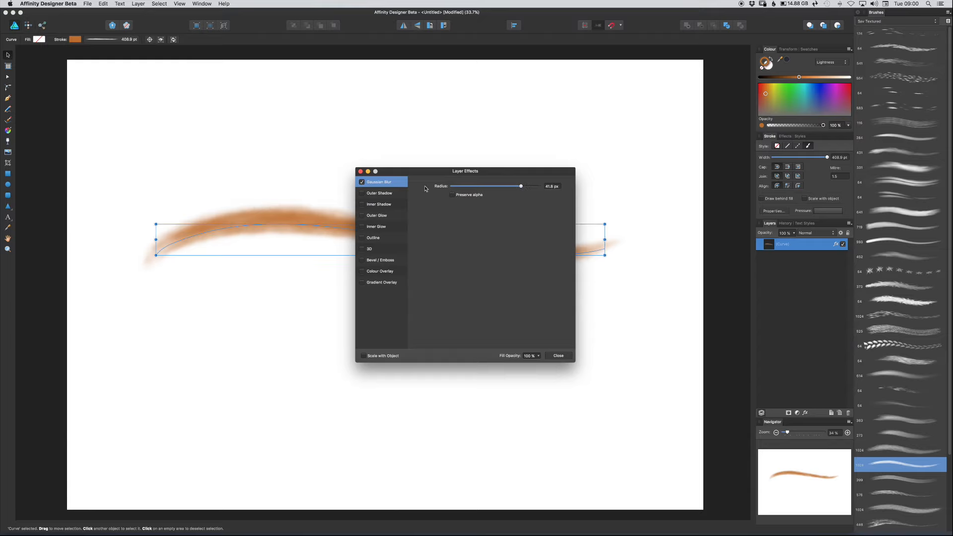
click(563, 357)
click(562, 357)
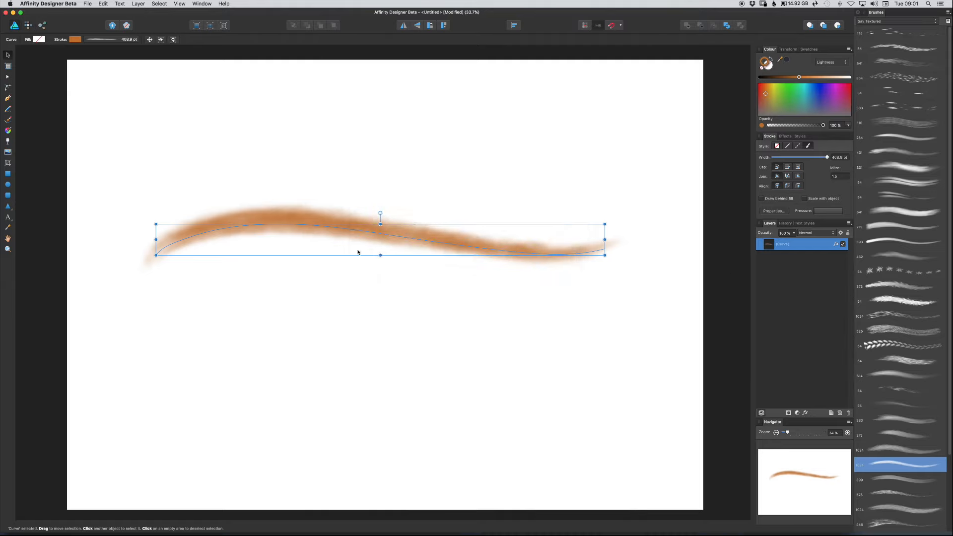
Switch to the Vector Brush Tool and put the blurred curve into a group.
click(8, 120)
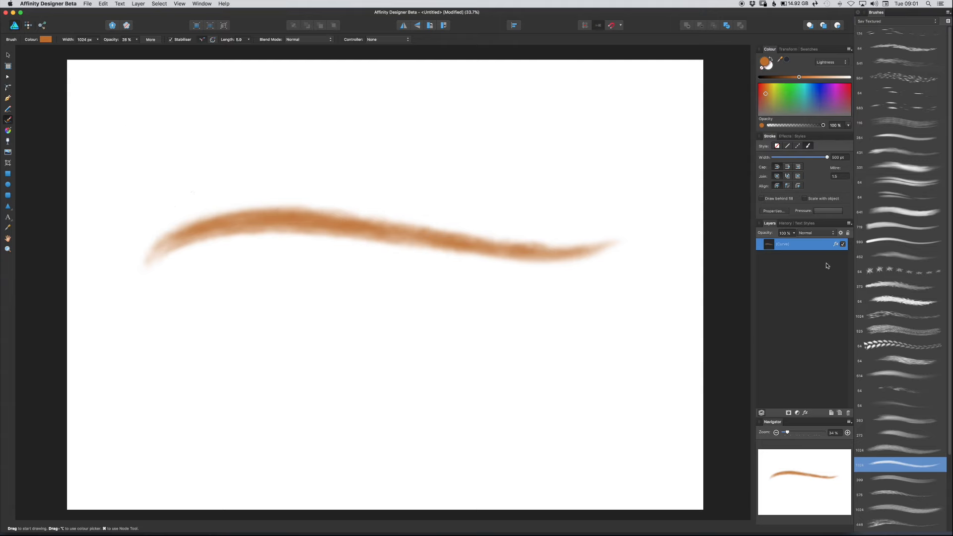
right_click(800, 247)
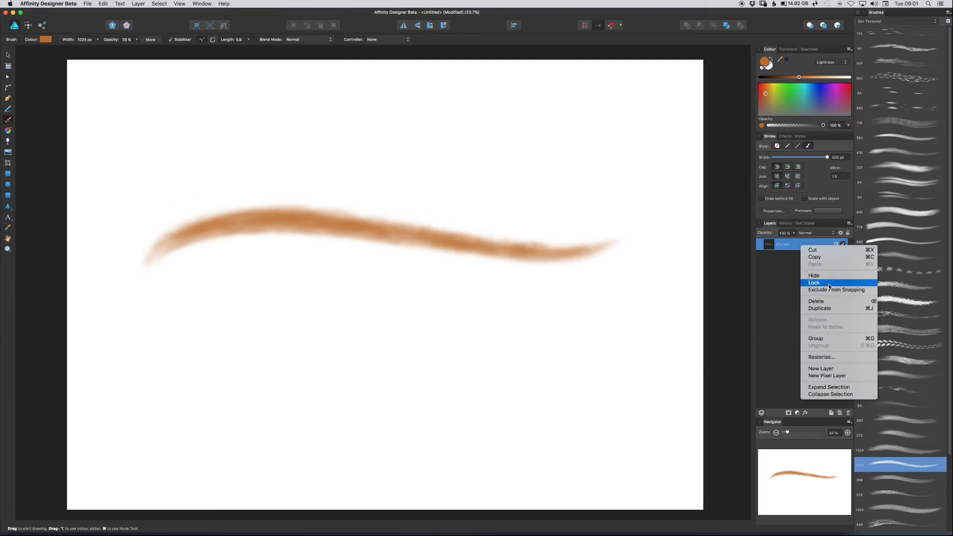
click(828, 339)
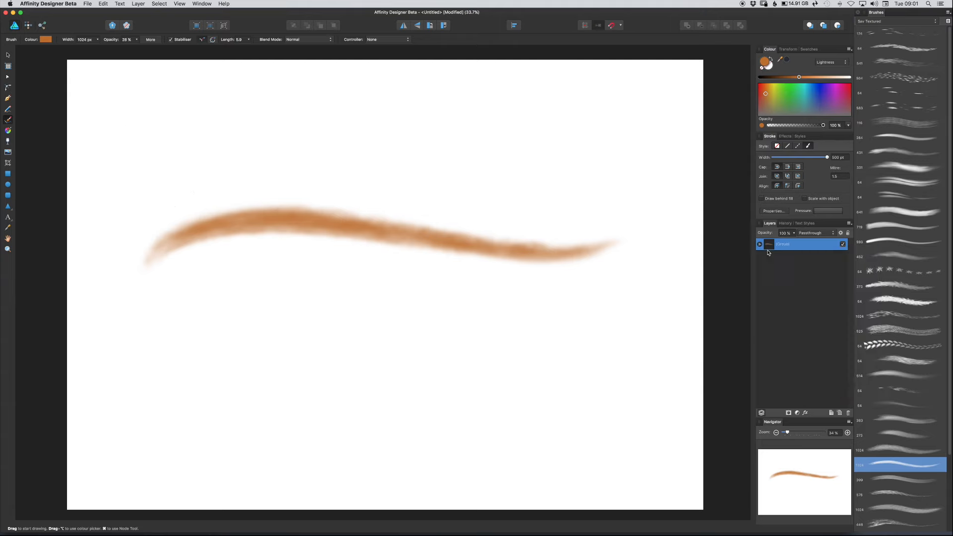
Expand the group, select the blurred curve inside it and paint three brush strokes crossing the orange-brown stroke within the group.
click(759, 244)
click(797, 258)
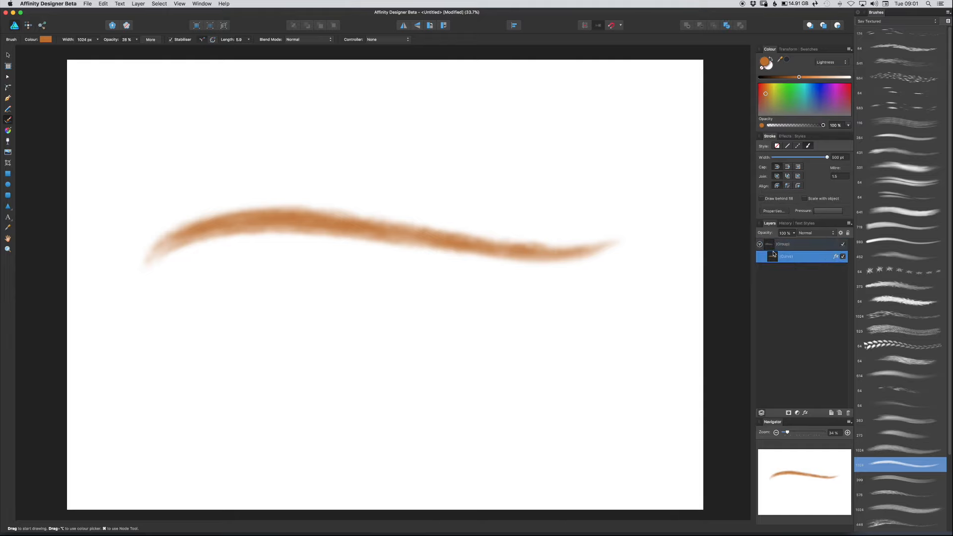
drag(328, 144, 471, 367)
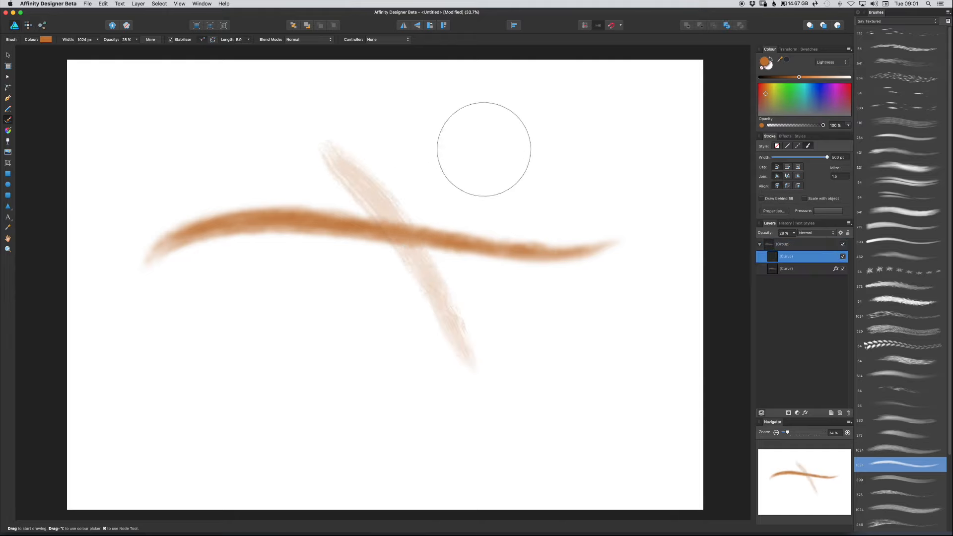
mouse_move(480, 87)
mouse_down()
mouse_move(425, 260)
mouse_move(347, 353)
mouse_up()
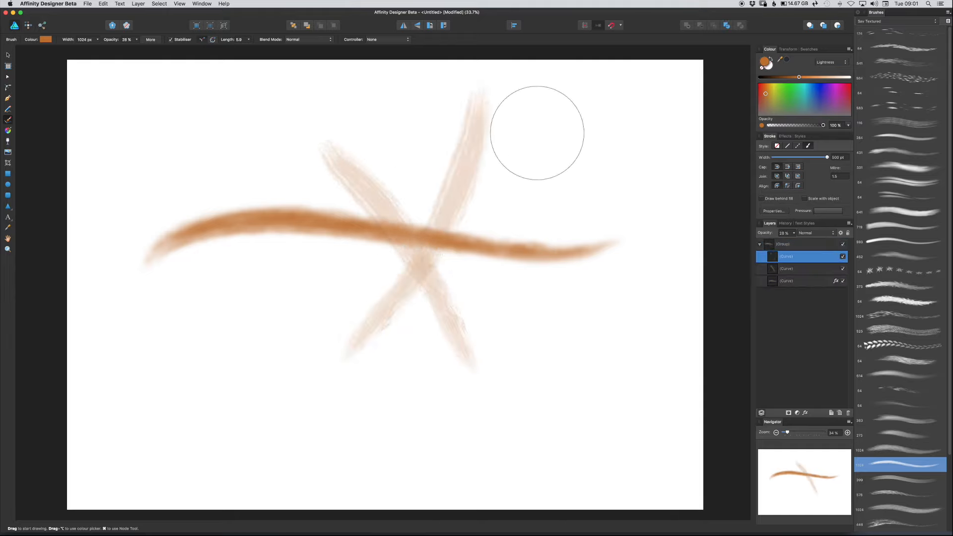
drag(552, 126, 325, 340)
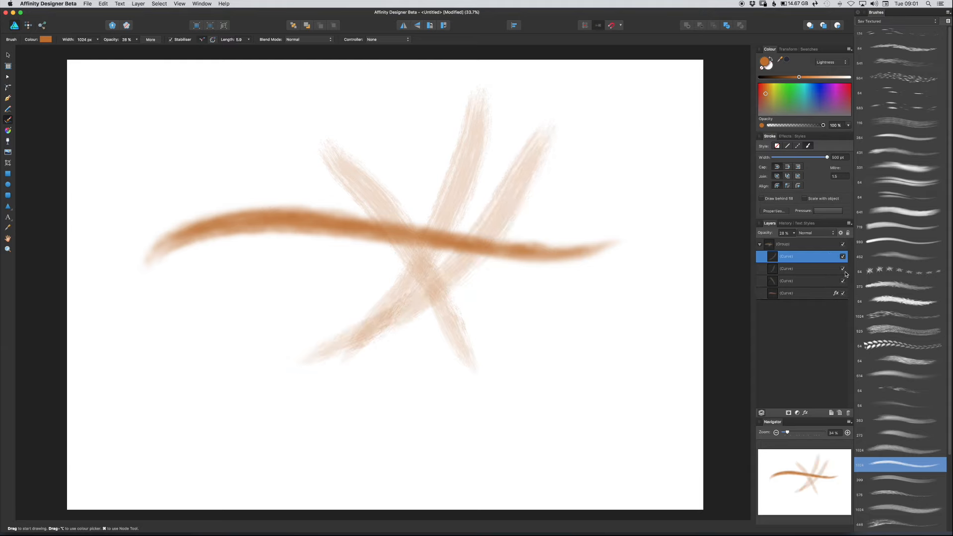
Apply a Gaussian Blur layer effect with a radius of 48.4 px to the whole group.
click(804, 247)
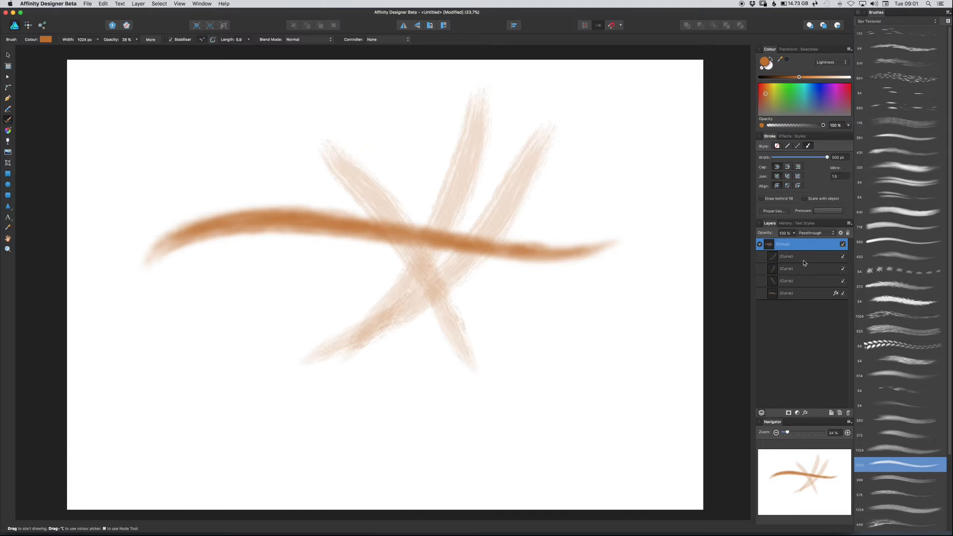
click(805, 414)
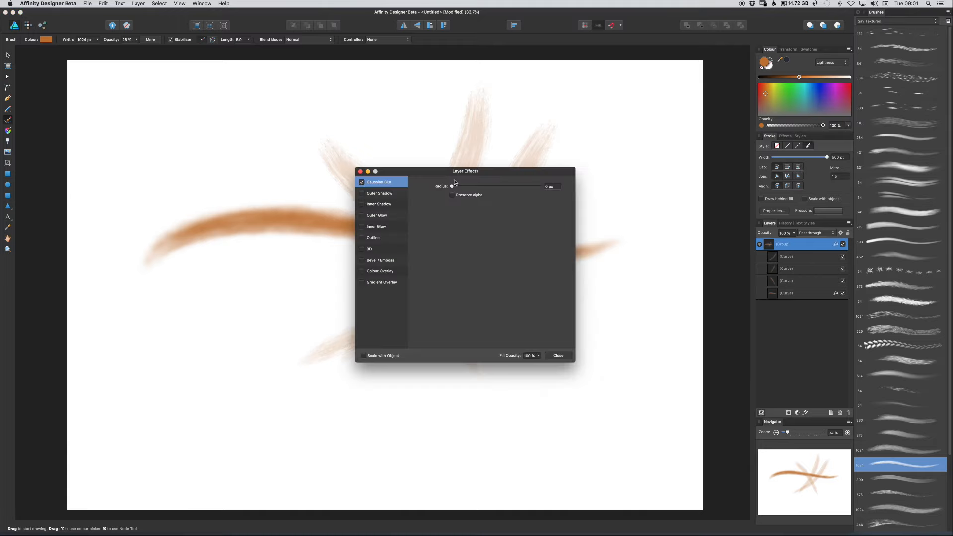
drag(459, 188, 527, 187)
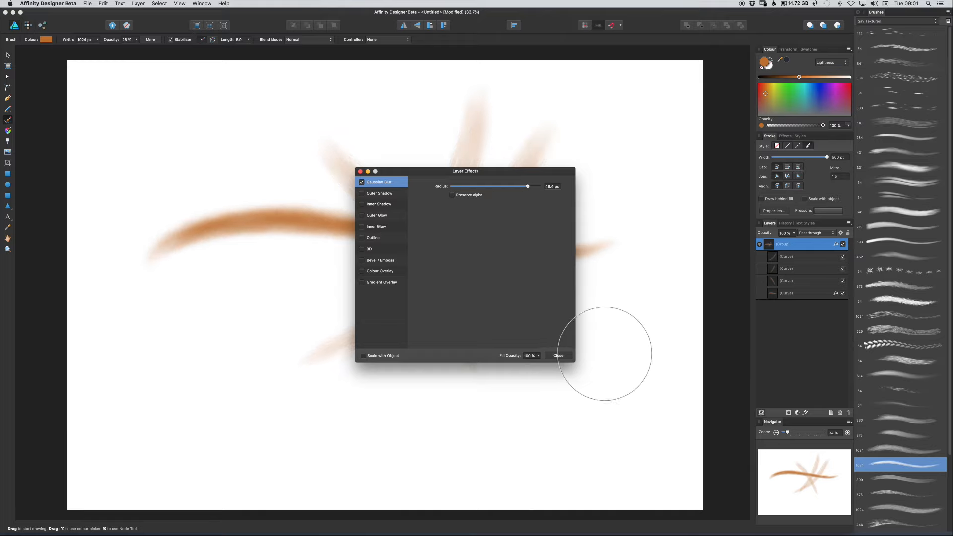
click(558, 356)
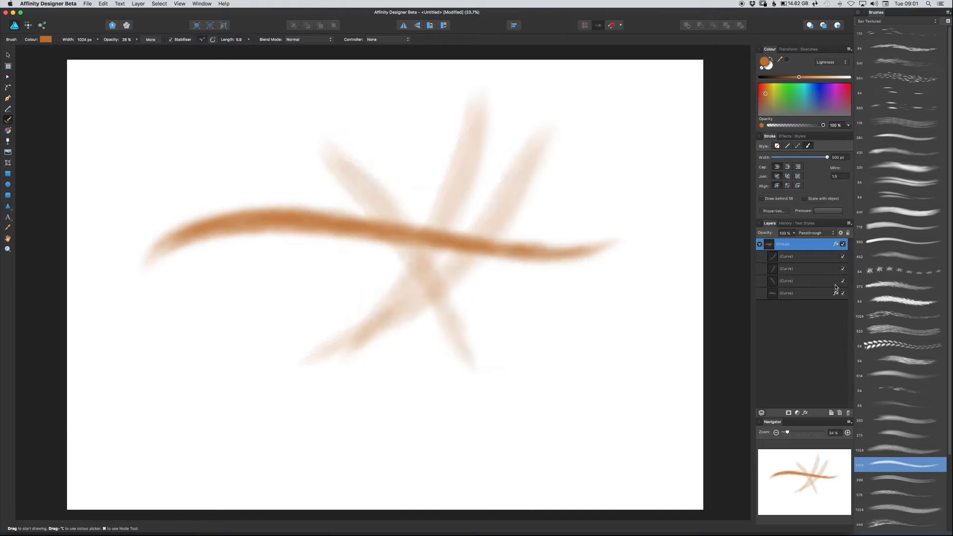
Select the uppermost curve inside the blurred group and paint twelve more crossing and curved strokes across the page.
click(787, 256)
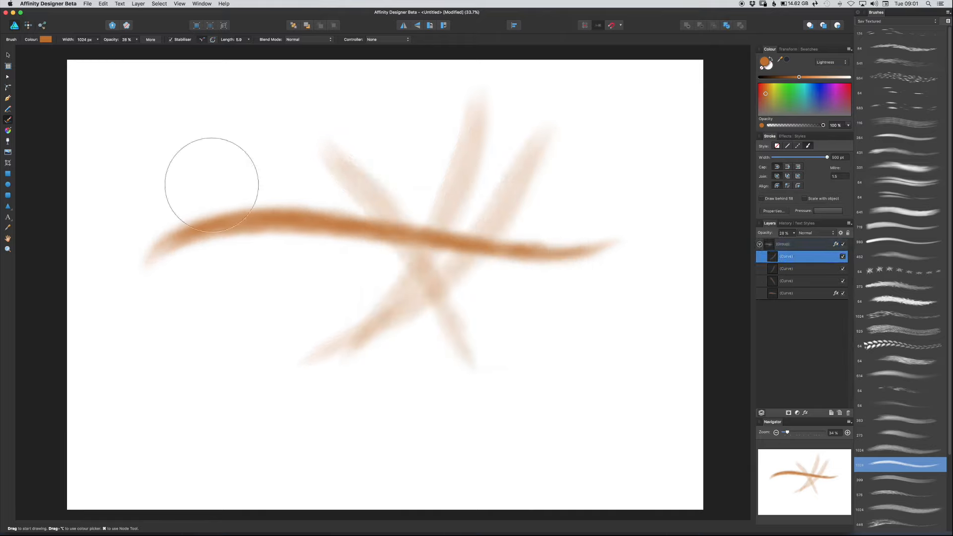
drag(172, 141, 421, 296)
drag(404, 101, 273, 362)
drag(466, 109, 362, 354)
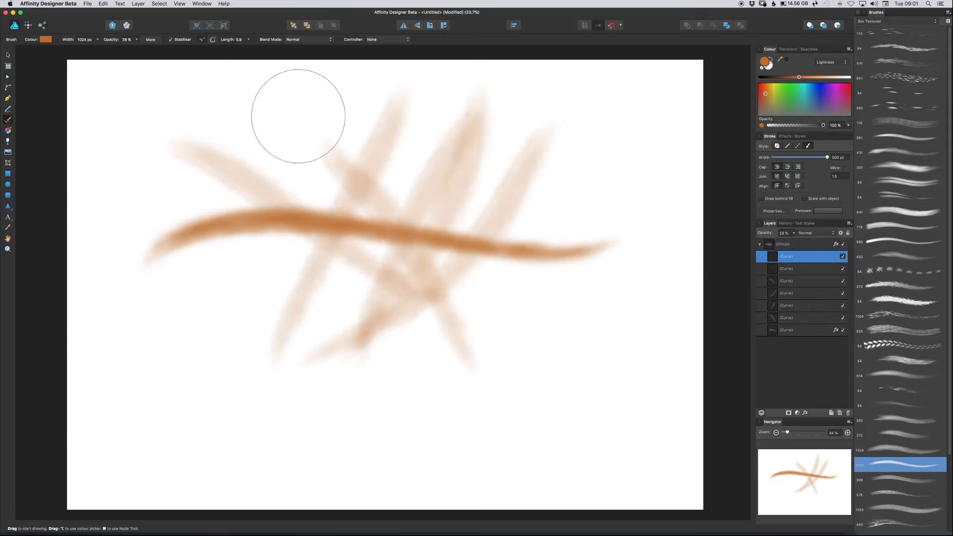
drag(296, 113, 548, 362)
drag(565, 151, 478, 375)
drag(656, 204, 371, 416)
mouse_move(194, 258)
mouse_down()
mouse_move(370, 416)
mouse_move(432, 400)
mouse_up()
drag(432, 320, 237, 430)
mouse_move(118, 287)
mouse_down()
mouse_move(188, 404)
mouse_move(284, 401)
mouse_up()
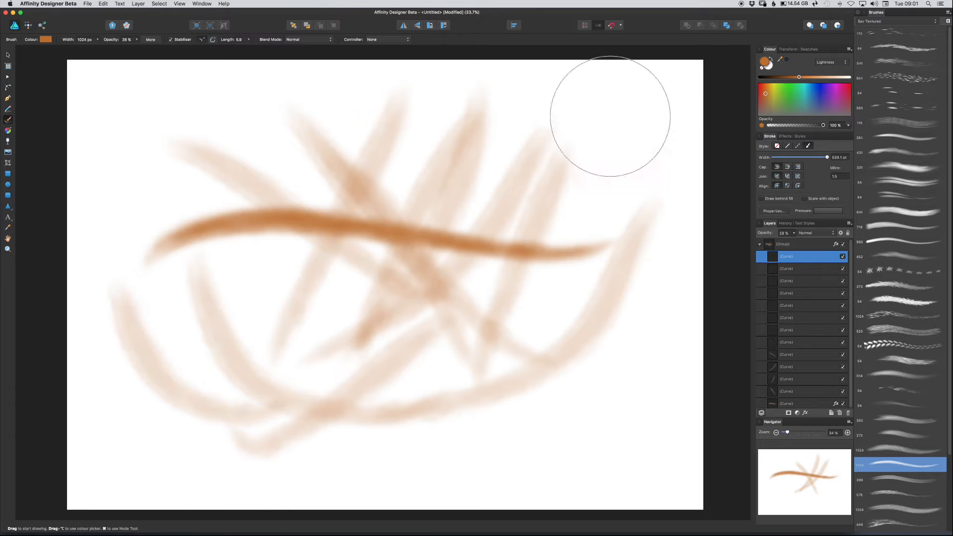
drag(615, 102, 516, 290)
drag(645, 132, 531, 278)
drag(638, 166, 511, 285)
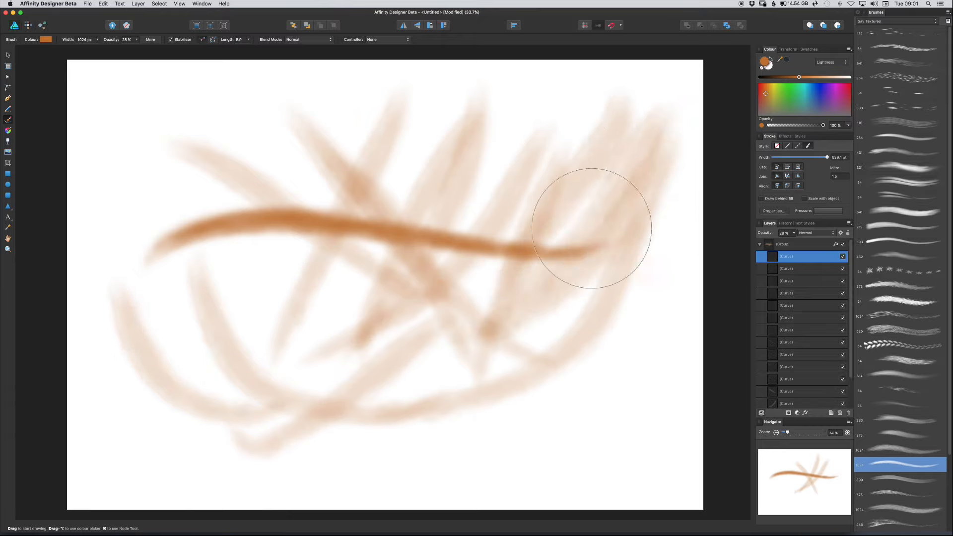
Turn off the group's Gaussian Blur effect and close the layer effects.
click(836, 244)
click(367, 181)
click(361, 183)
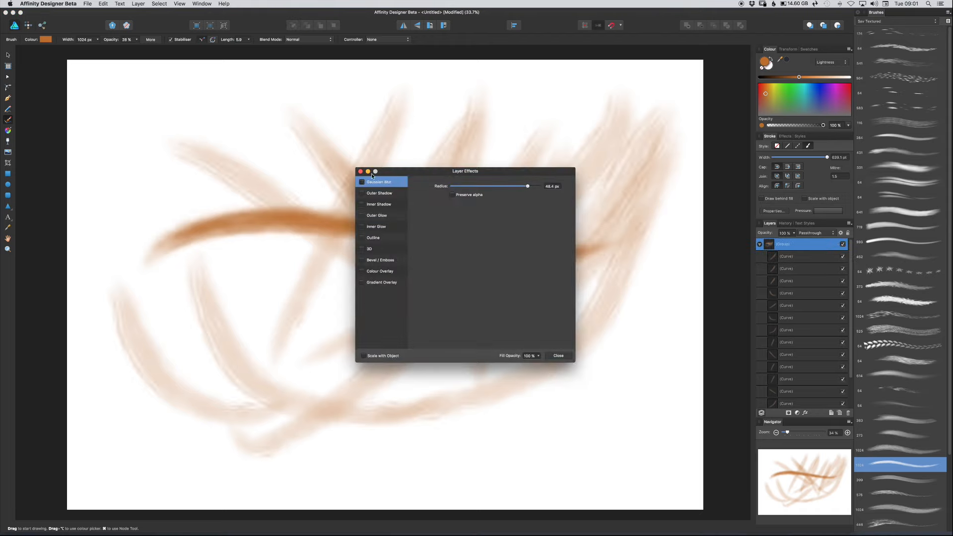
drag(400, 170, 454, 164)
click(416, 165)
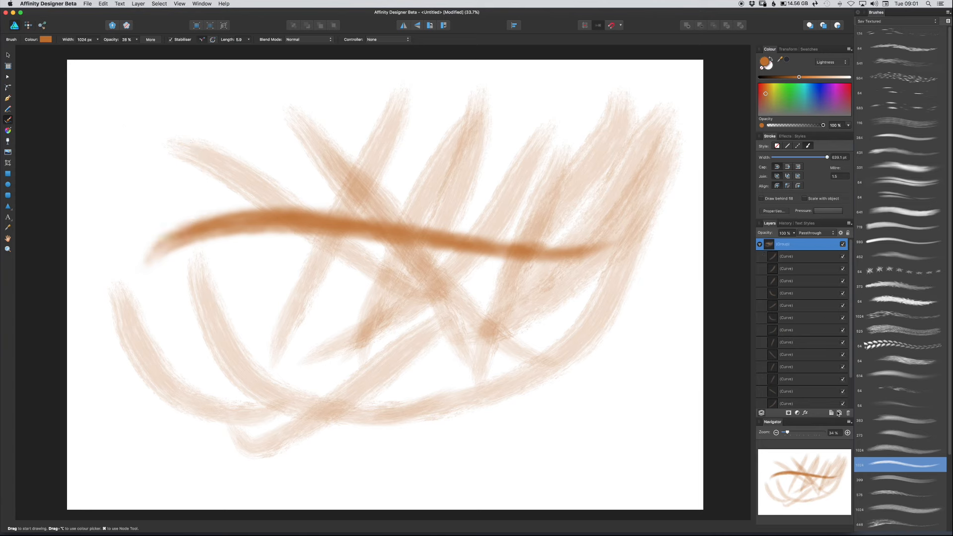
Try a Gradient Overlay layer effect on the whole group.
click(759, 244)
click(760, 244)
click(793, 256)
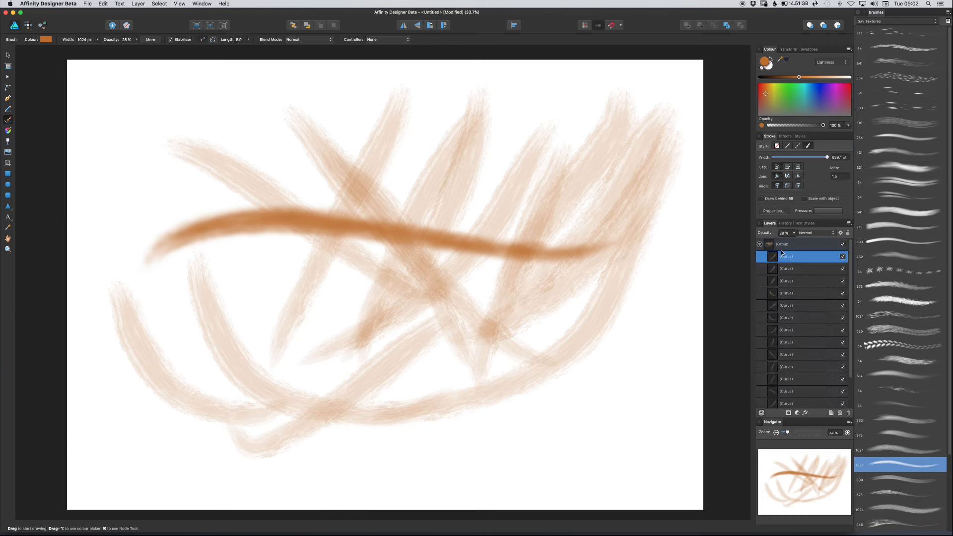
click(809, 244)
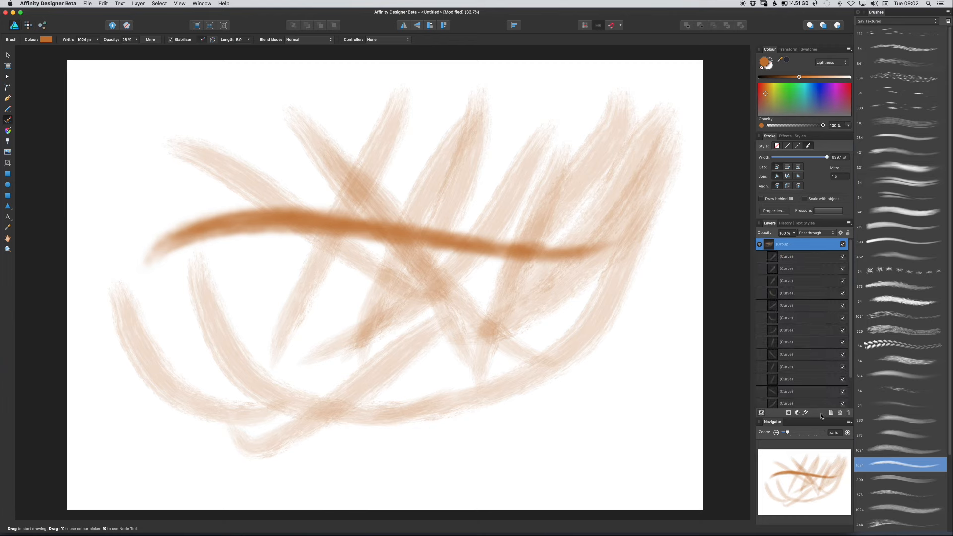
click(805, 413)
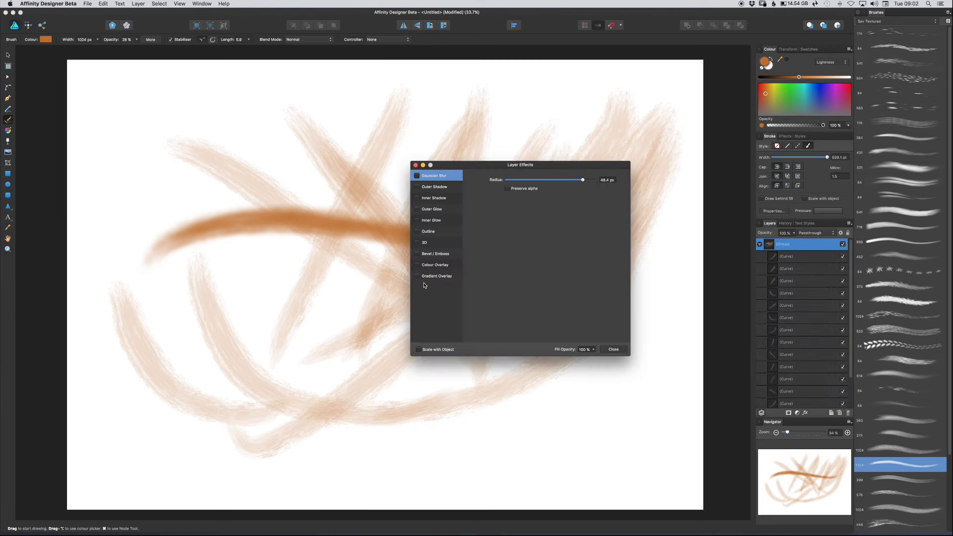
drag(466, 165, 590, 181)
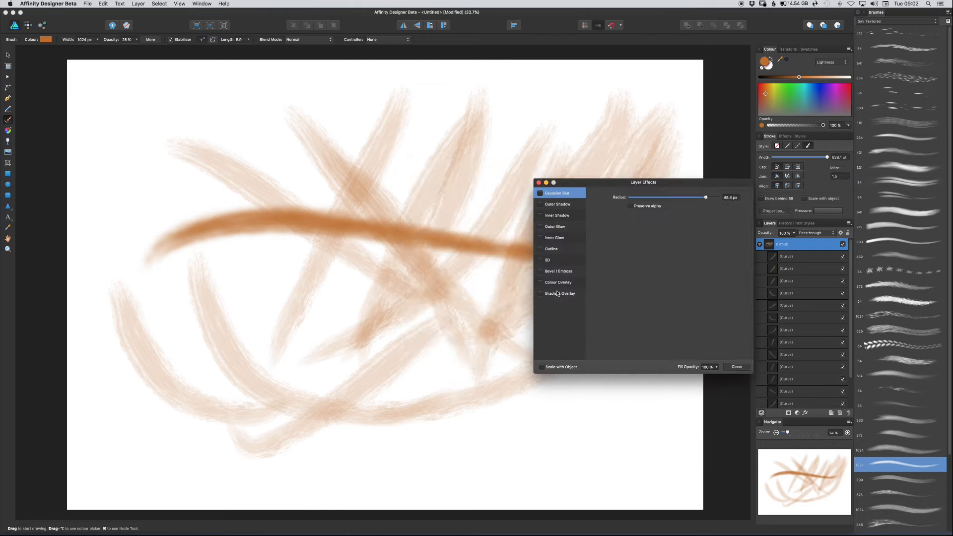
click(540, 294)
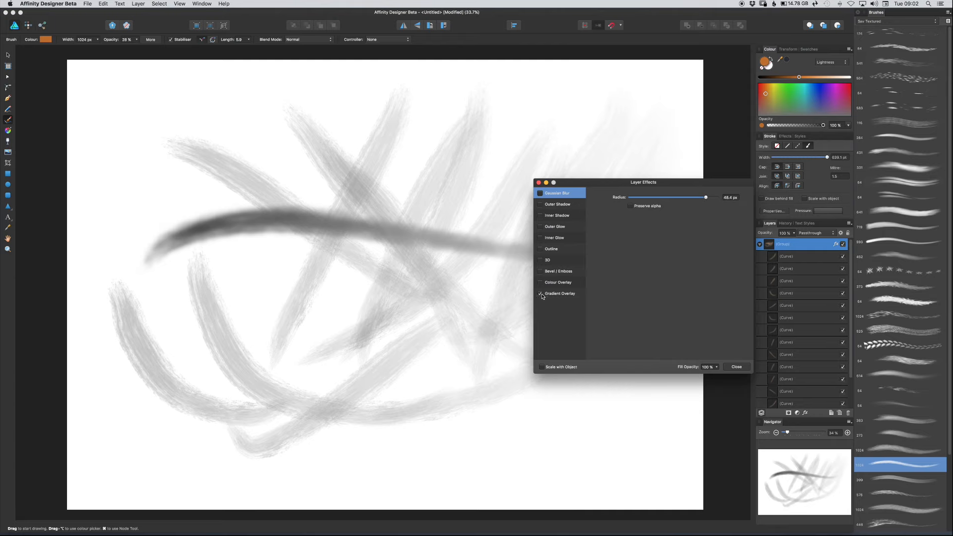
click(567, 295)
mouse_move(689, 209)
mouse_down()
mouse_move(639, 206)
mouse_move(736, 210)
mouse_up()
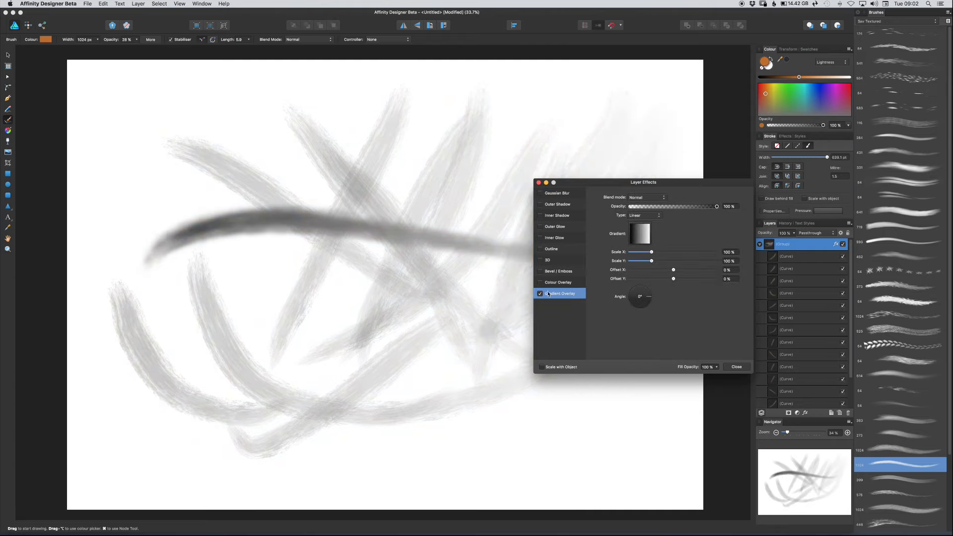
click(539, 182)
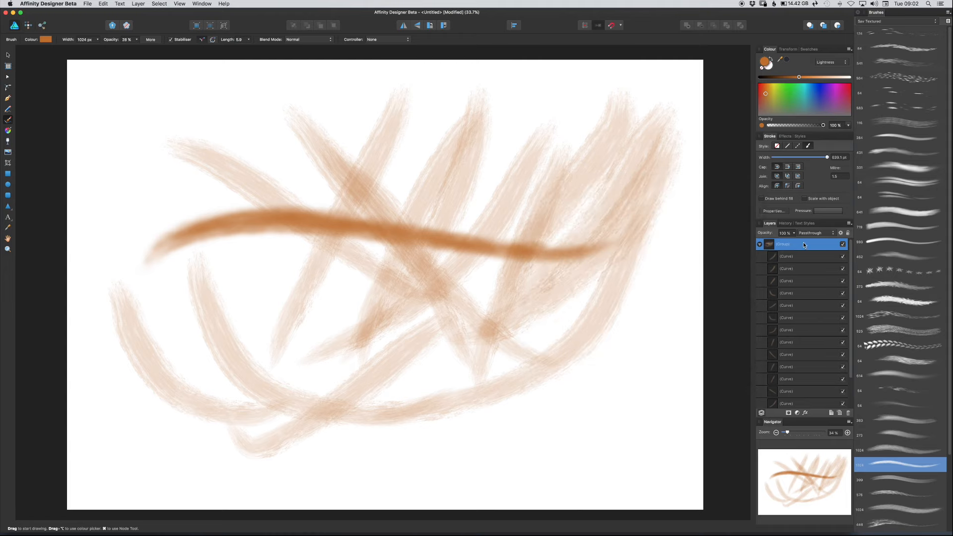
Take the uppermost curve out of the group, placing it above, and delete the group with its remaining curves.
click(795, 258)
drag(773, 257, 771, 238)
click(771, 257)
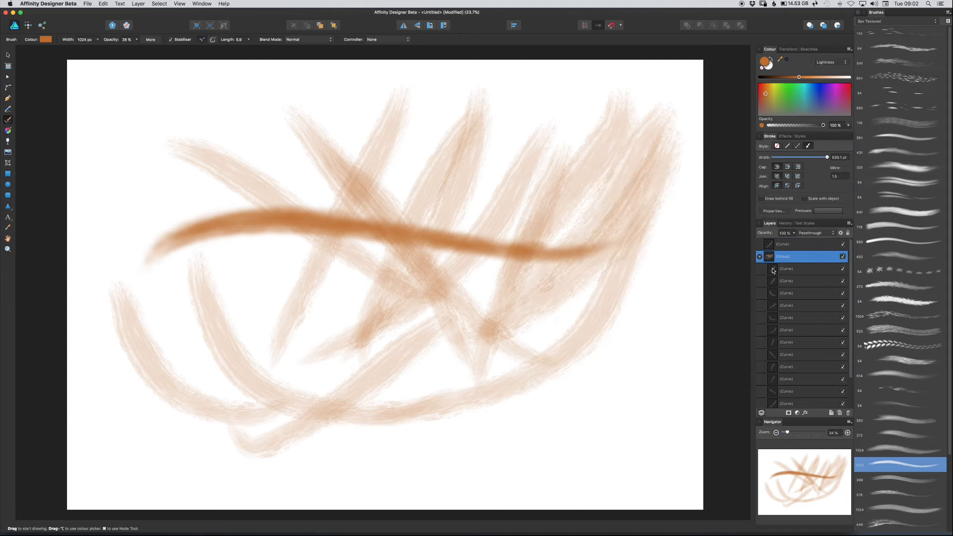
click(848, 413)
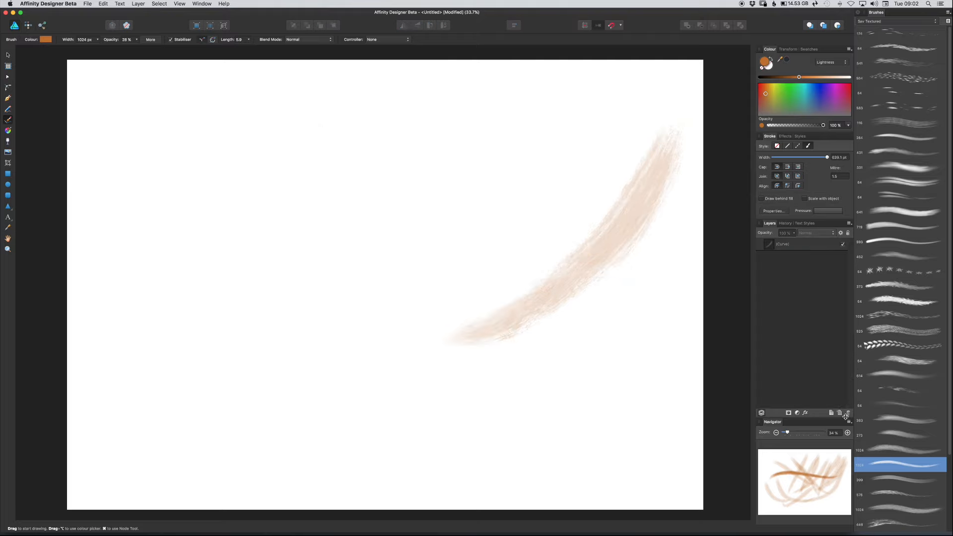
Select the remaining curve with the Move Tool and shift it left and slightly down, nearer the middle of the page.
click(8, 55)
click(604, 250)
mouse_move(604, 250)
mouse_down()
mouse_move(562, 267)
mouse_move(345, 286)
mouse_up()
Try a stroke width of 100 pt on the curve and settle on 800 pt.
click(114, 39)
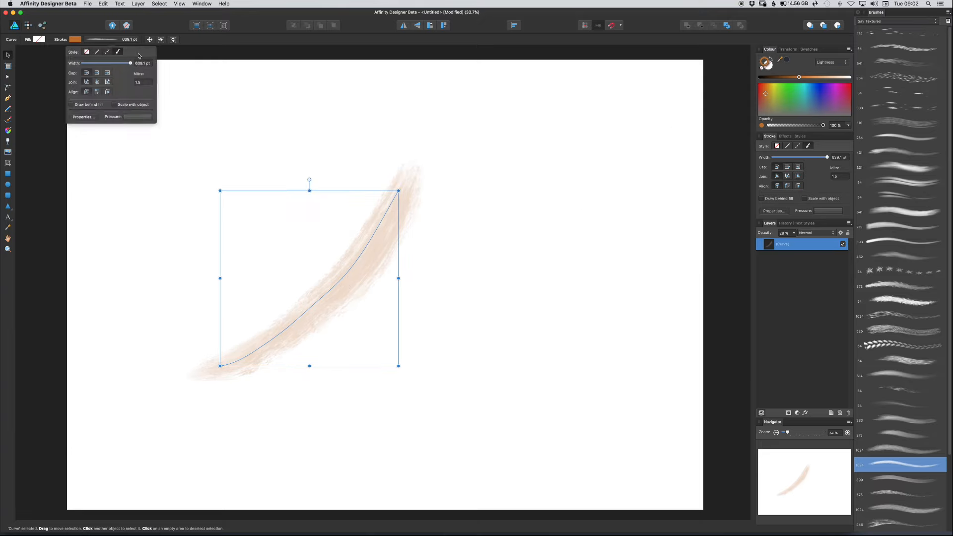
click(138, 63)
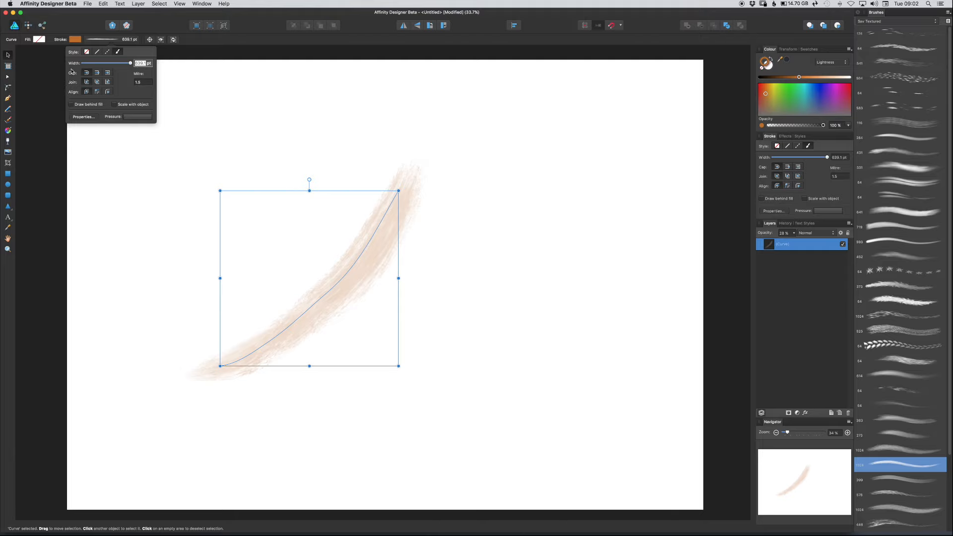
mouse_move(126, 64)
mouse_down()
mouse_move(137, 64)
mouse_move(111, 63)
mouse_move(154, 62)
mouse_up()
click(139, 63)
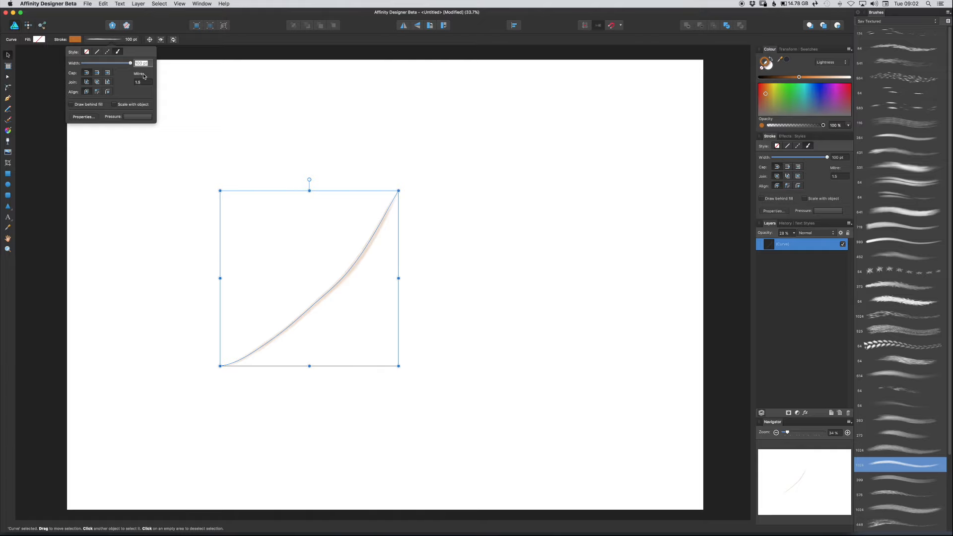
text(800)
key(Return)
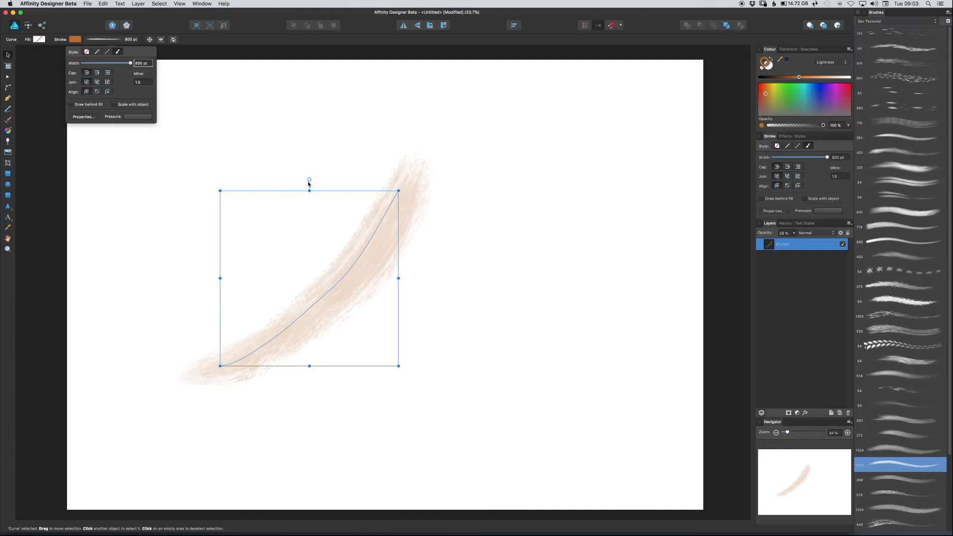
Rotate the curve clockwise to lie nearly horizontal in the page's upper half, and darken its stroke colour to a very dark brown.
drag(309, 180, 363, 196)
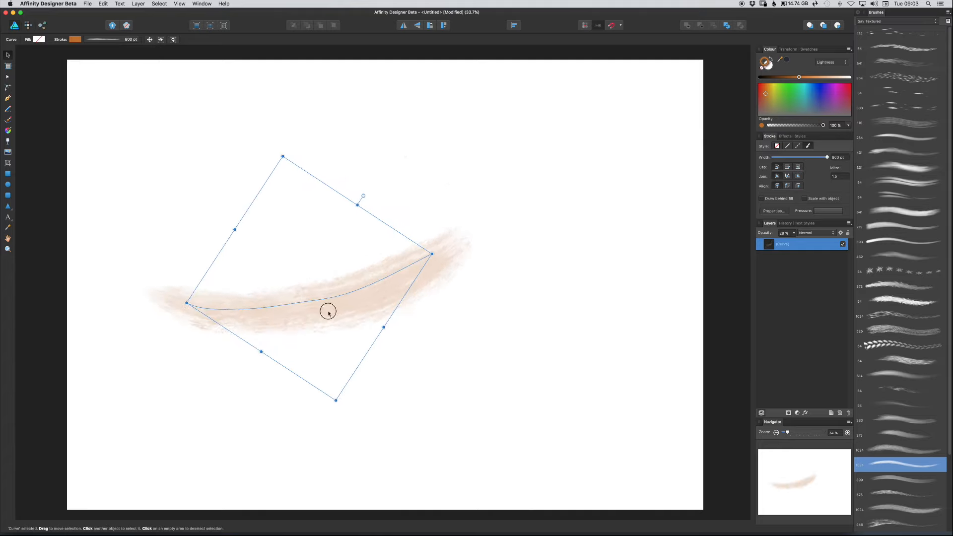
drag(328, 310, 389, 247)
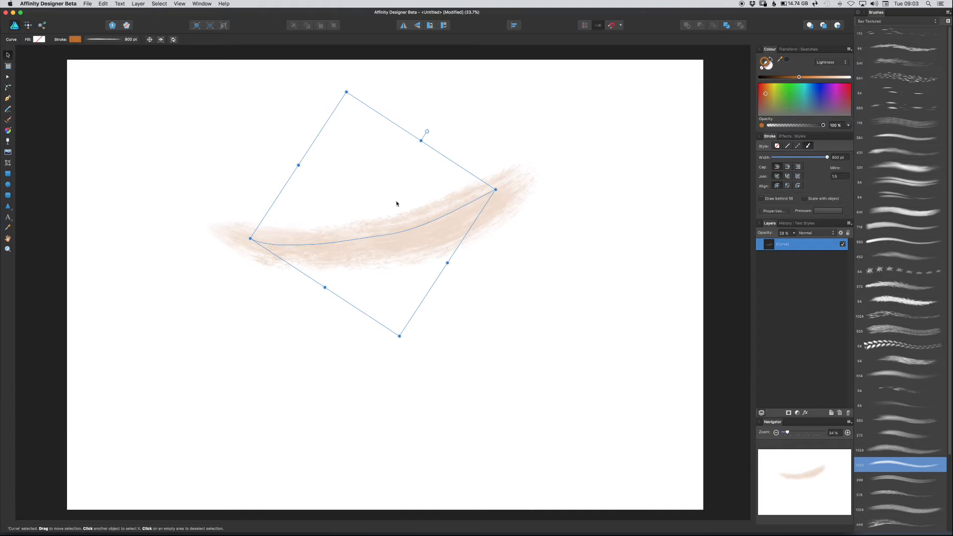
mouse_move(798, 77)
mouse_down()
mouse_move(772, 76)
mouse_move(766, 100)
mouse_up()
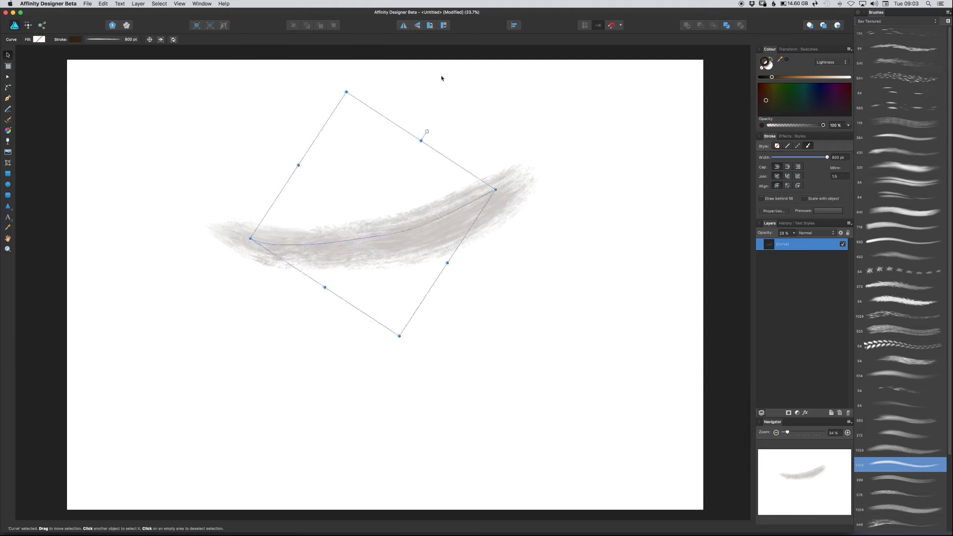
click(786, 137)
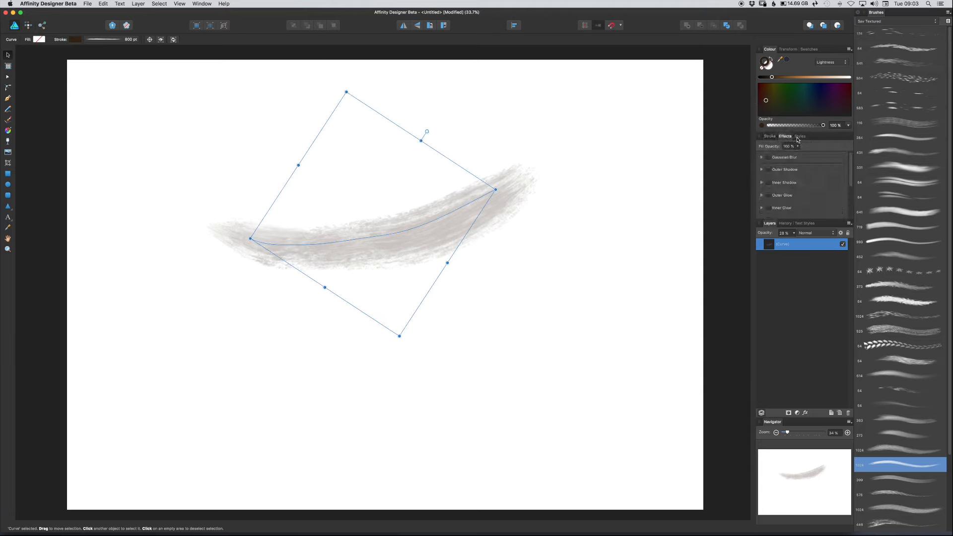
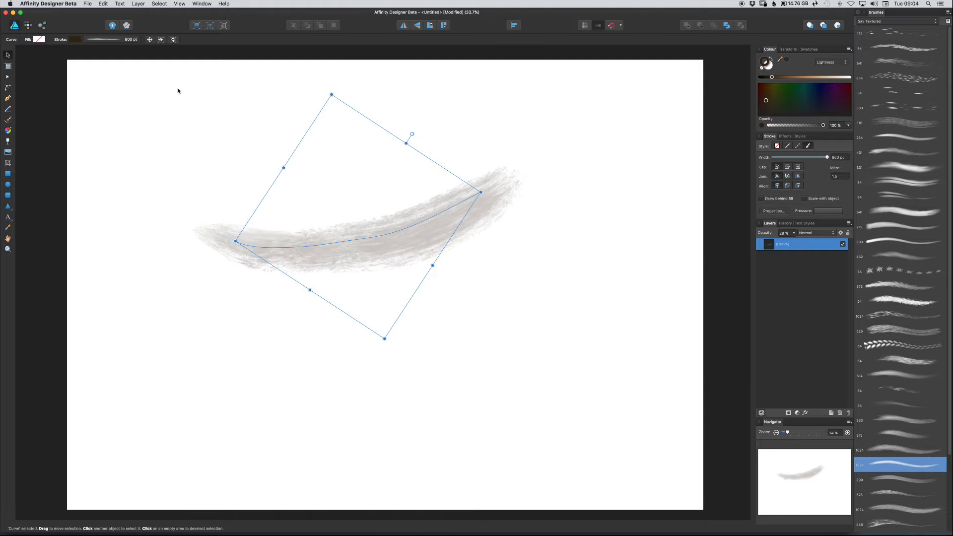
Paint two more dark brown strokes with the Vector Brush Tool, one below the curve and one rising towards the page's upper right.
click(9, 120)
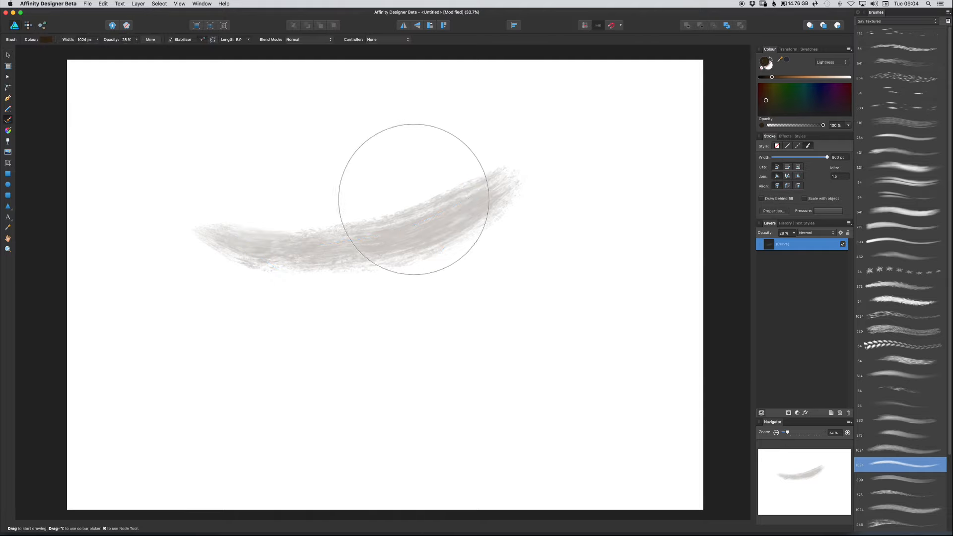
mouse_move(198, 348)
mouse_down()
mouse_move(521, 310)
mouse_move(548, 288)
mouse_up()
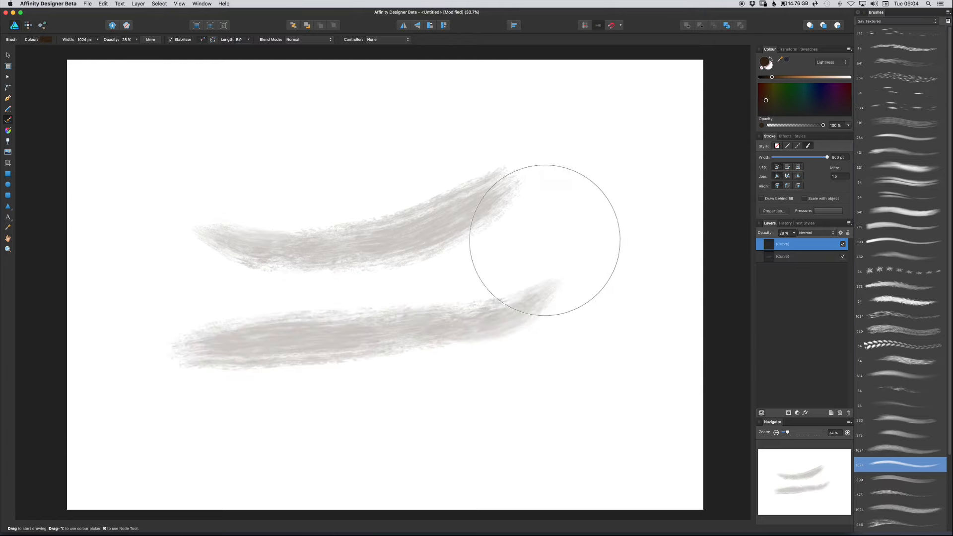
drag(630, 111, 473, 276)
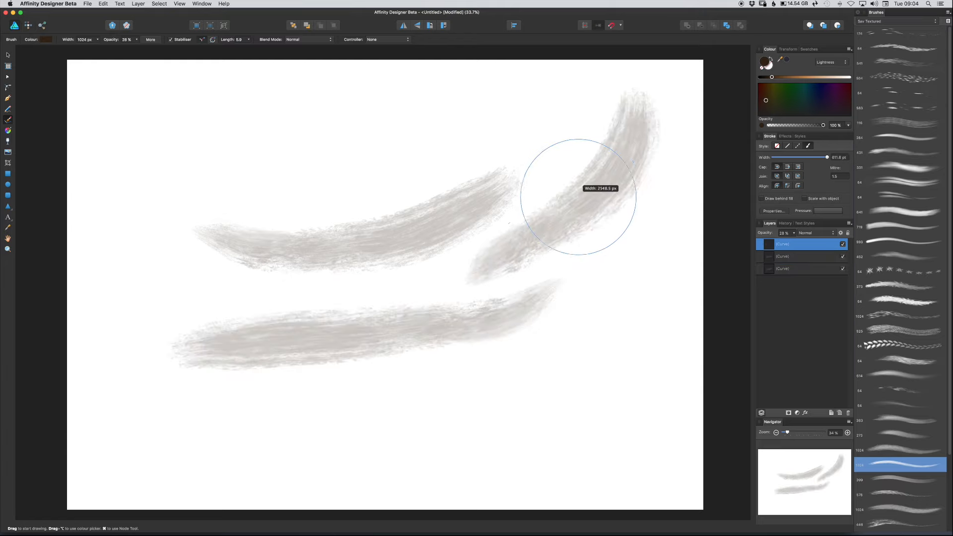
Paint two broad strokes across the page's upper-left area and six more strokes crossing one another near the centre.
mouse_move(499, 126)
mouse_down()
mouse_move(180, 195)
mouse_move(146, 215)
mouse_up()
drag(404, 102, 133, 130)
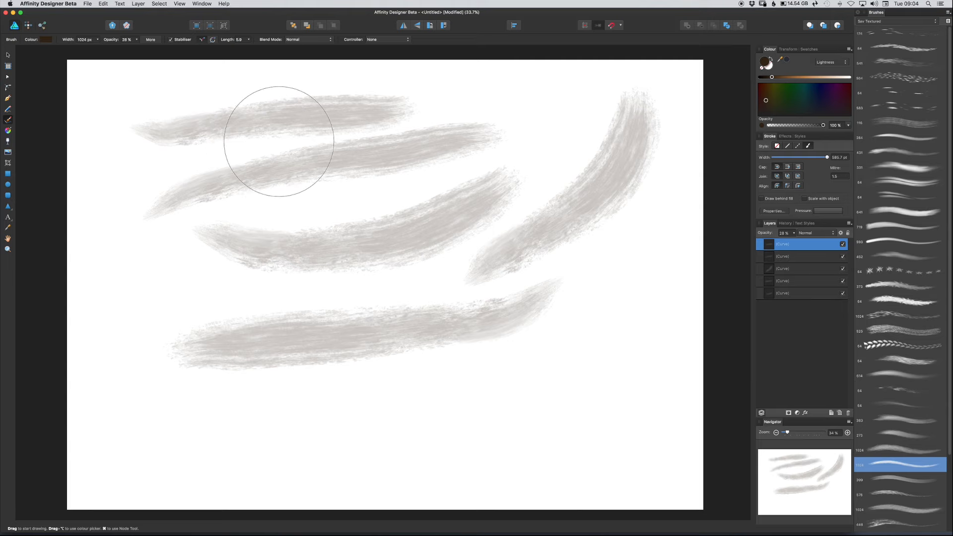
mouse_move(226, 199)
mouse_down()
mouse_move(298, 253)
mouse_move(521, 354)
mouse_up()
mouse_move(402, 146)
mouse_down()
mouse_move(416, 394)
mouse_move(427, 424)
mouse_up()
drag(516, 143, 298, 429)
drag(268, 169, 417, 327)
mouse_move(660, 422)
mouse_down()
mouse_move(556, 382)
mouse_move(304, 349)
mouse_up()
mouse_move(581, 233)
mouse_down()
mouse_move(405, 278)
mouse_move(258, 353)
mouse_up()
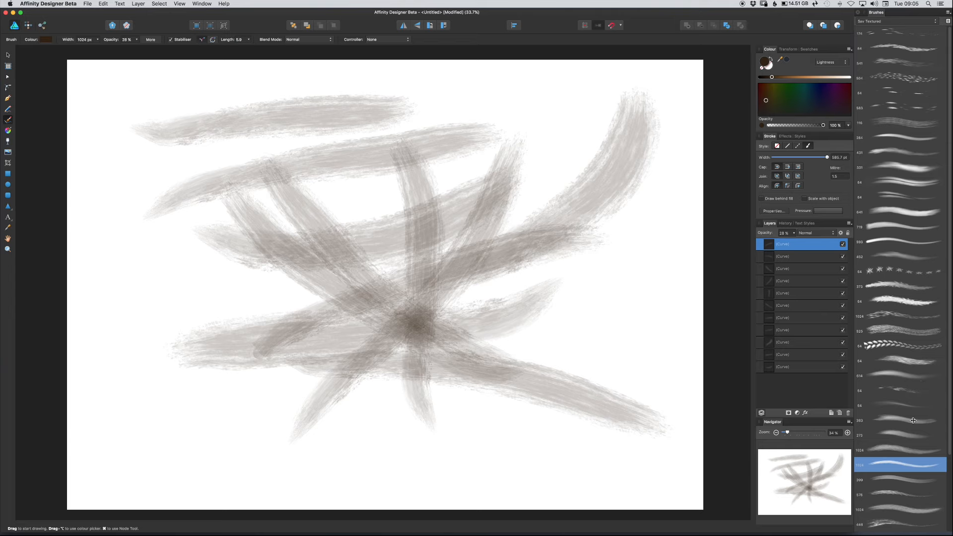
Edit the BristleWorn1 2 brush, setting size variance to 67% and opacity variance to 72% and slightly increasing its head offset.
scroll(901, 432, down, 2)
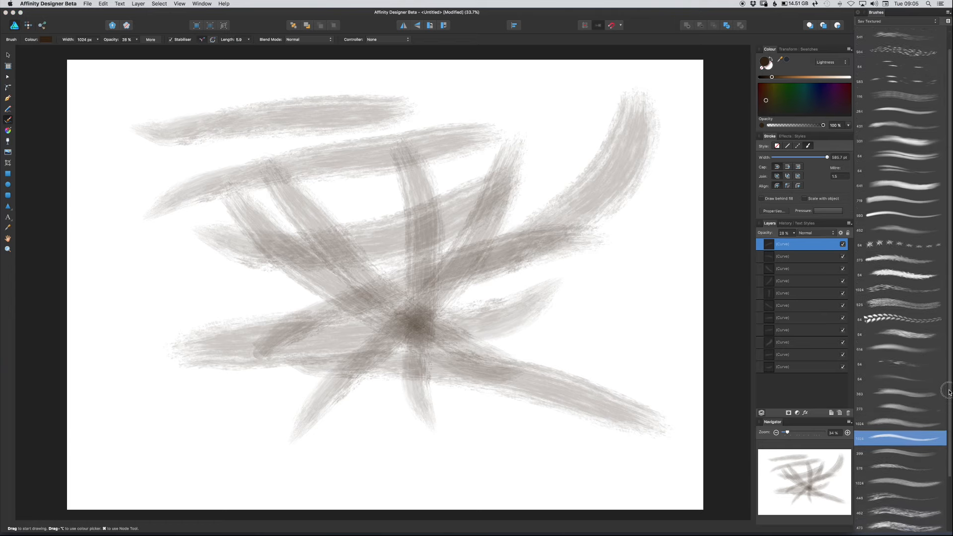
click(901, 432)
double_click(901, 431)
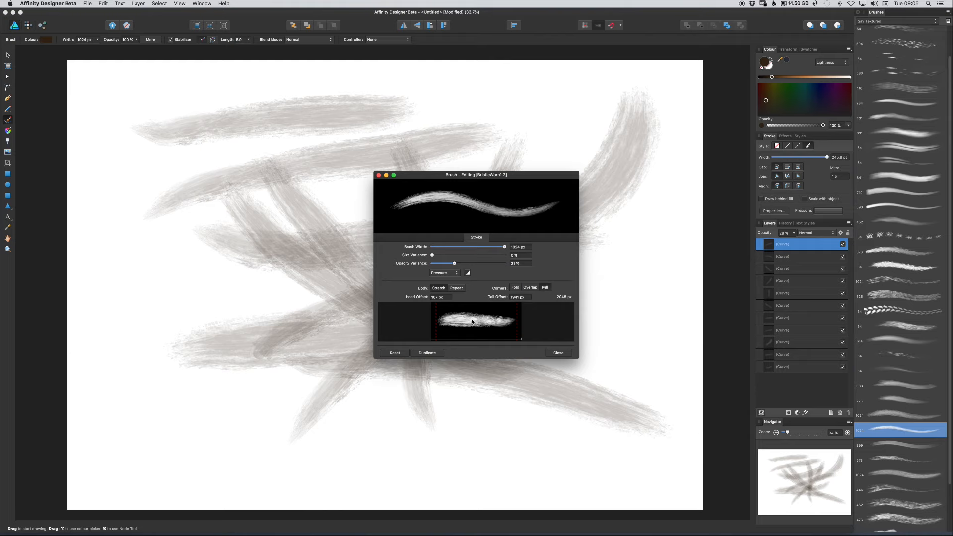
drag(501, 174, 504, 165)
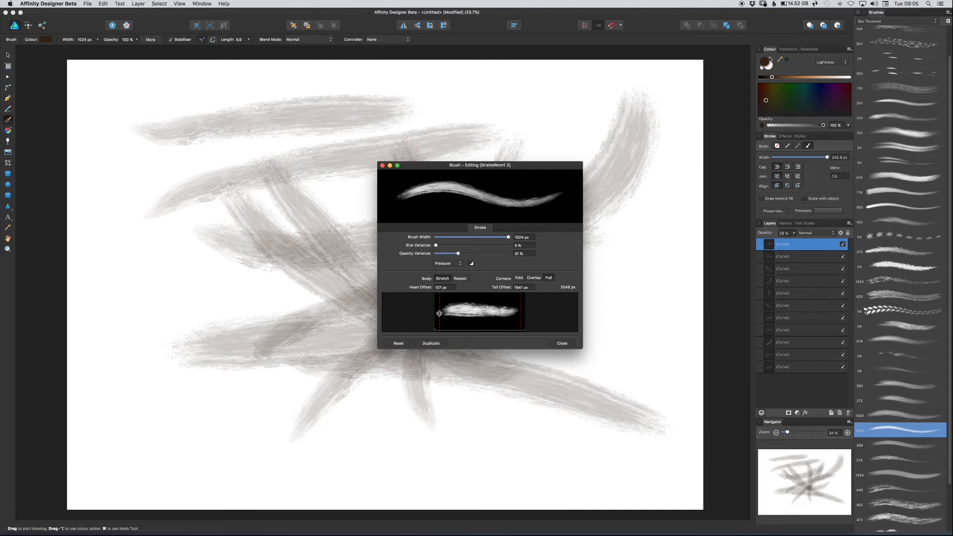
mouse_move(439, 313)
mouse_down()
mouse_move(453, 313)
mouse_move(431, 315)
mouse_move(444, 306)
mouse_up()
mouse_move(436, 245)
mouse_down()
mouse_move(484, 245)
mouse_move(473, 256)
mouse_move(489, 257)
mouse_up()
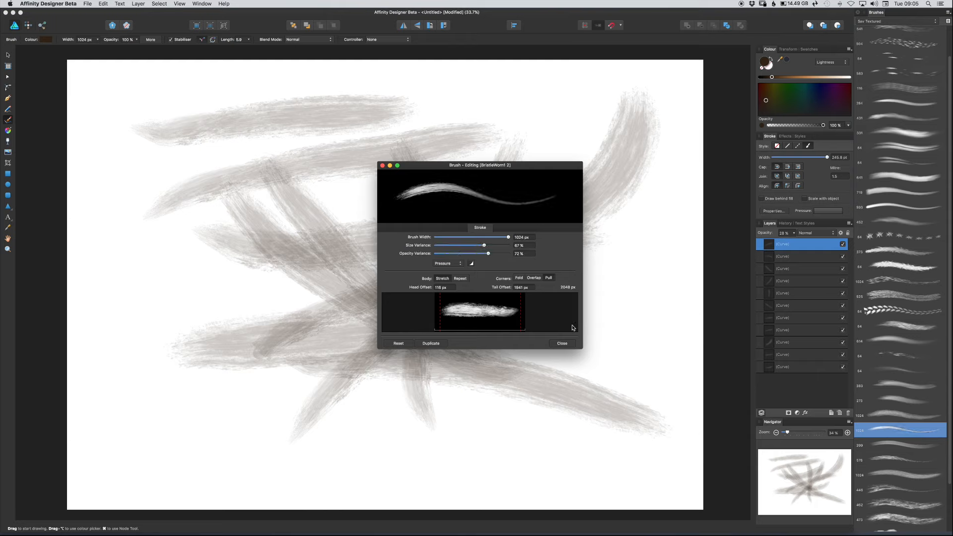
click(562, 343)
Paint dark test strokes with the edited brush, crossing at the page's right edge and lower-left corner, plus a thicker one on the left.
mouse_move(578, 343)
mouse_down()
mouse_move(671, 224)
mouse_move(664, 314)
mouse_move(624, 383)
mouse_up()
drag(626, 217, 645, 378)
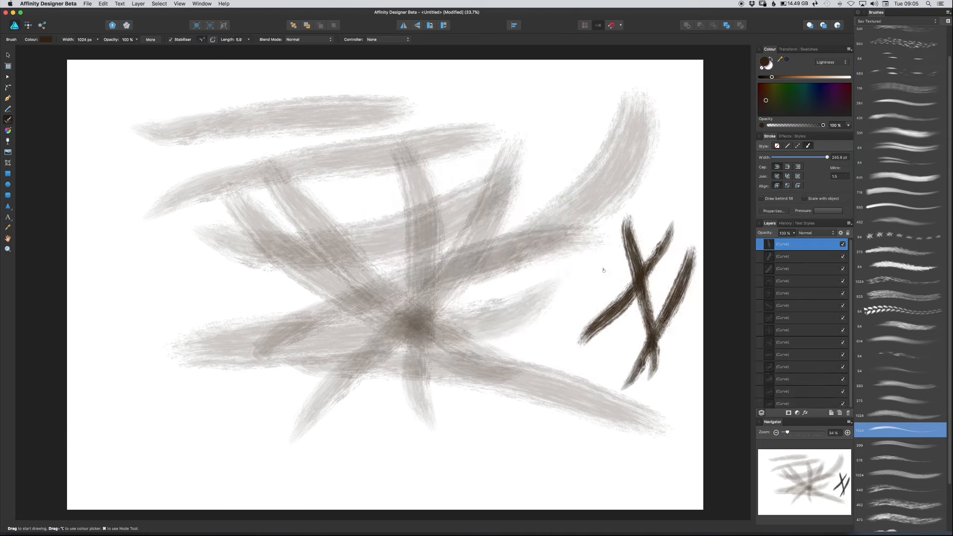
drag(590, 237, 640, 379)
mouse_move(104, 392)
mouse_down()
mouse_move(147, 414)
mouse_move(363, 432)
mouse_up()
mouse_move(143, 474)
mouse_down()
mouse_move(268, 372)
mouse_move(248, 356)
mouse_up()
drag(125, 233, 337, 323)
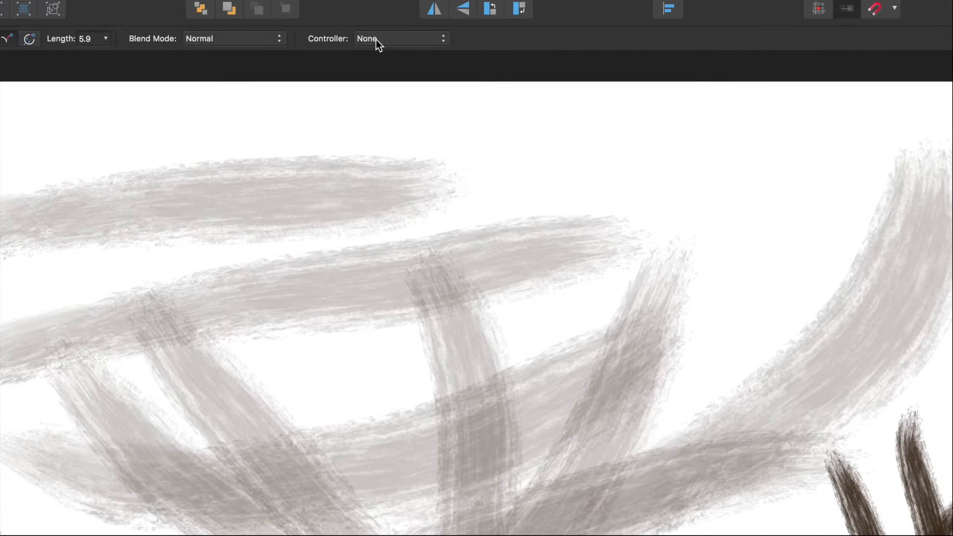
Set the brush controller to Pressure and paint two strokes at the upper right and a long winding one across the page.
click(376, 40)
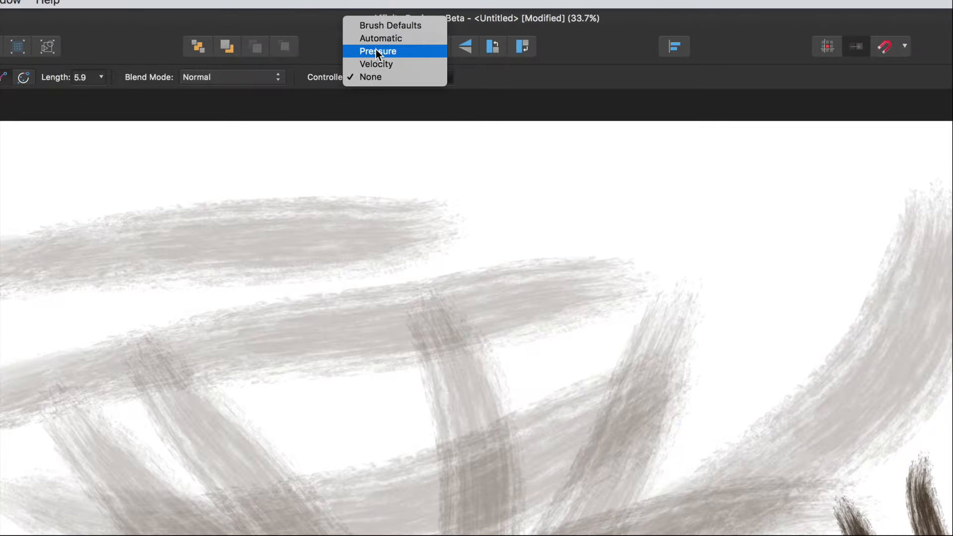
click(376, 50)
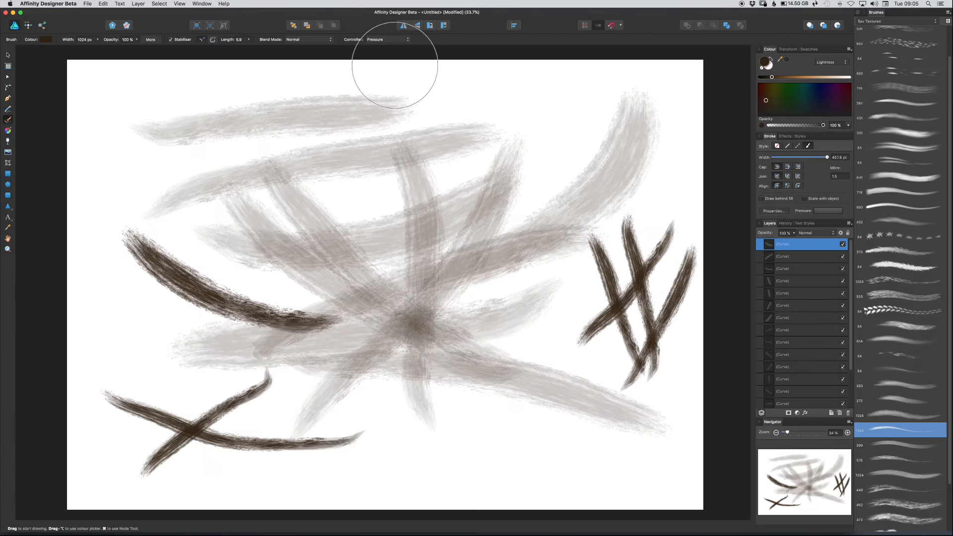
drag(502, 89, 650, 117)
drag(622, 77, 474, 221)
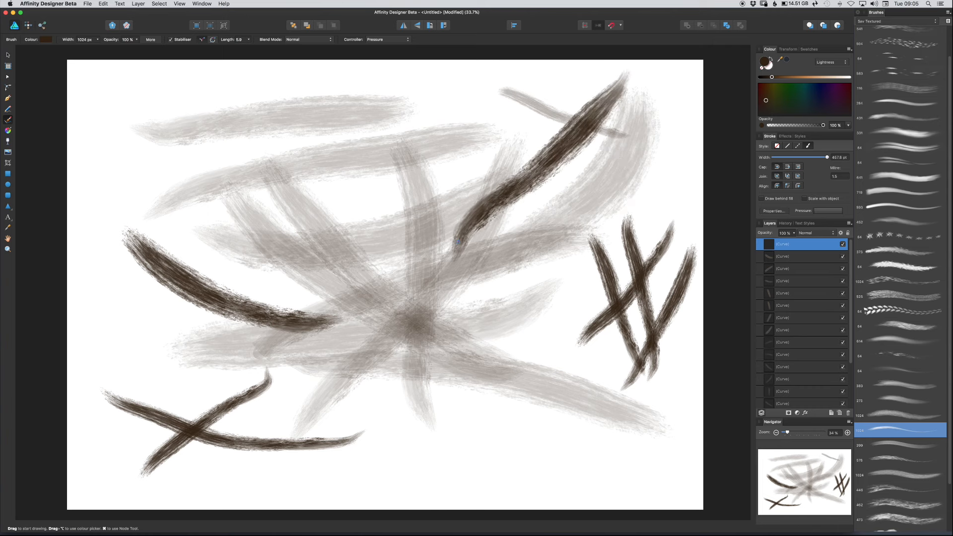
mouse_move(239, 416)
mouse_down()
mouse_move(358, 388)
mouse_move(426, 408)
mouse_move(434, 443)
mouse_move(471, 470)
mouse_move(507, 475)
mouse_move(566, 386)
mouse_move(565, 365)
mouse_move(506, 336)
mouse_move(478, 305)
mouse_move(403, 268)
mouse_move(269, 227)
mouse_move(235, 182)
mouse_move(192, 151)
mouse_move(155, 173)
mouse_move(174, 227)
mouse_move(235, 262)
mouse_move(268, 296)
mouse_up()
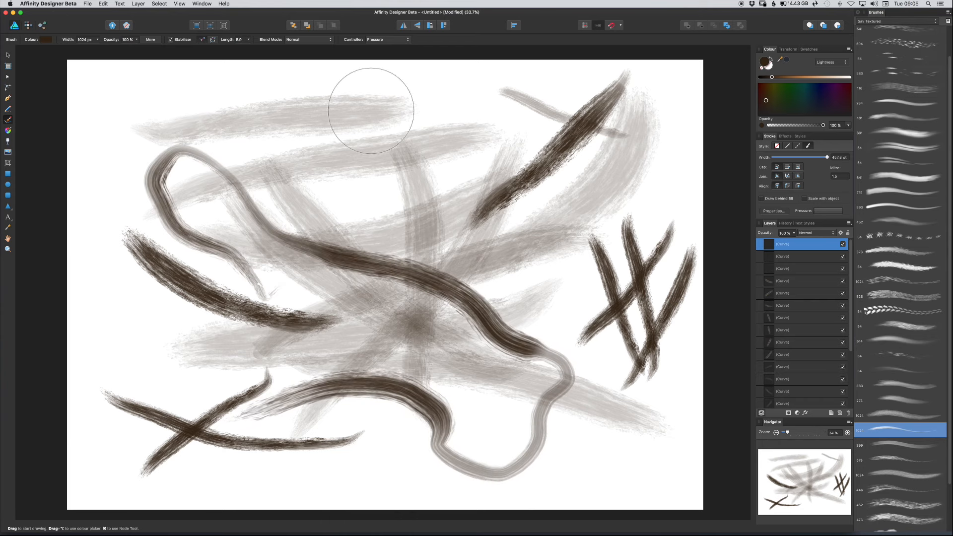
Keep the controller on Pressure and paint six crossing strokes of varying pressure in the page's upper middle.
click(381, 40)
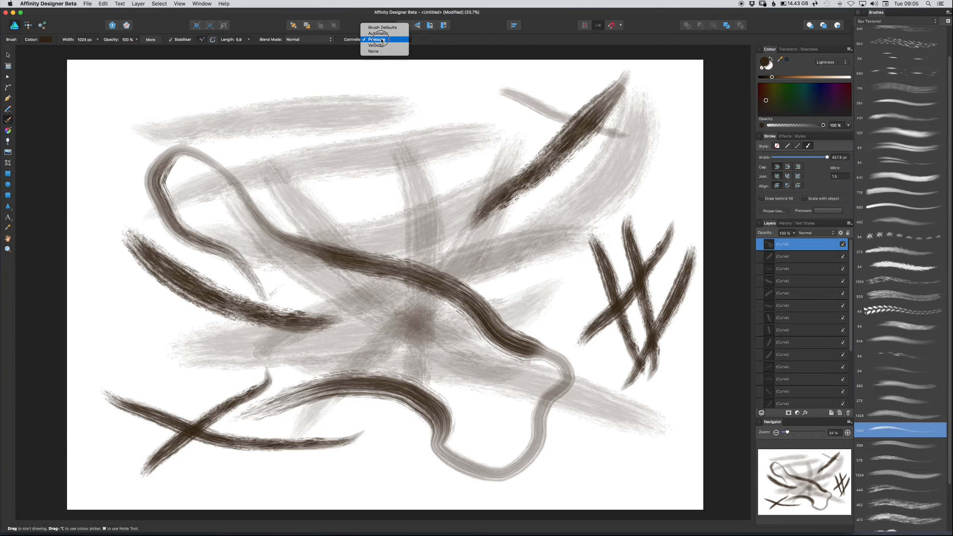
click(382, 40)
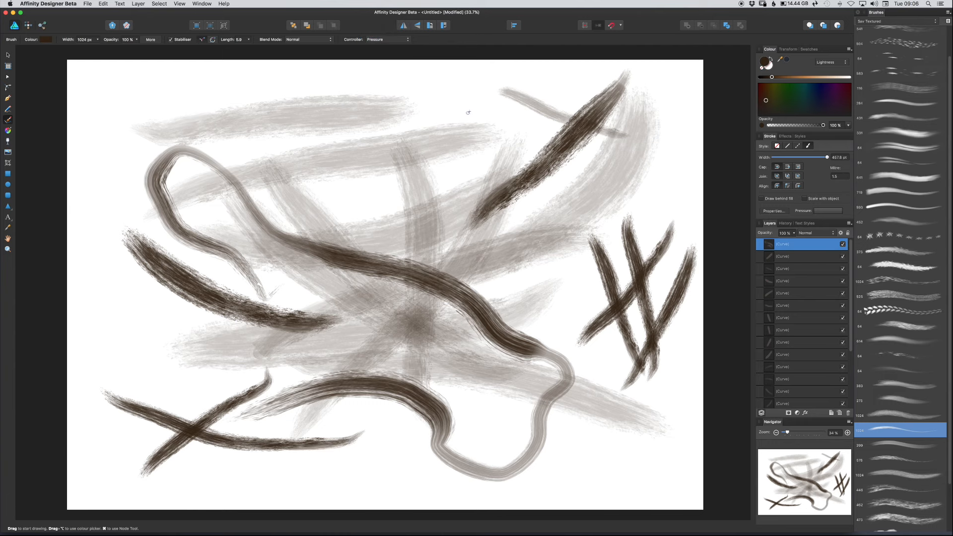
drag(380, 226, 478, 103)
drag(543, 118, 430, 214)
drag(379, 90, 442, 235)
mouse_move(273, 130)
mouse_down()
mouse_move(297, 148)
mouse_move(464, 200)
mouse_up()
drag(417, 92, 416, 255)
drag(518, 148, 408, 259)
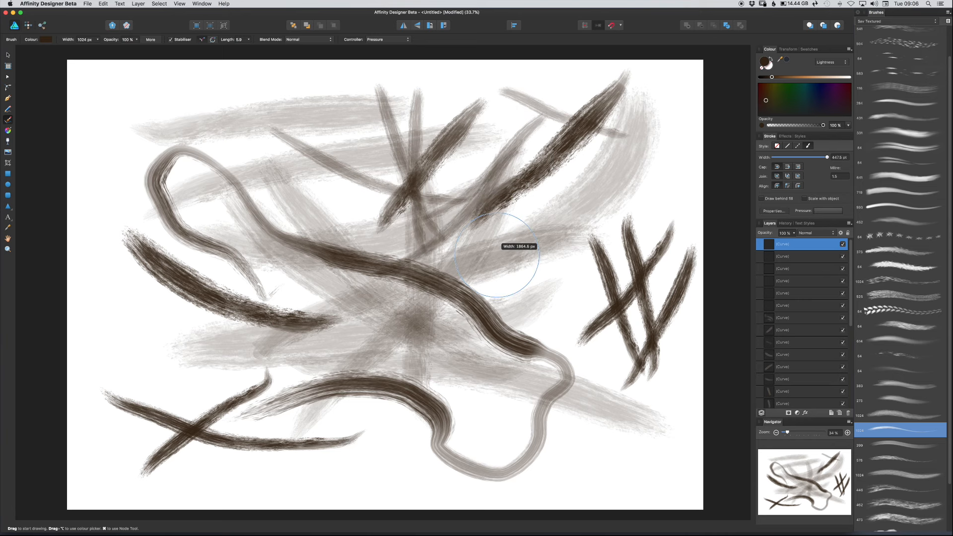
Paint five thinner, lighter crossing strokes right of the page's centre.
drag(602, 198, 488, 301)
drag(578, 181, 520, 321)
drag(502, 208, 578, 322)
drag(603, 198, 521, 316)
mouse_move(610, 241)
mouse_down()
mouse_move(511, 316)
mouse_move(460, 329)
mouse_up()
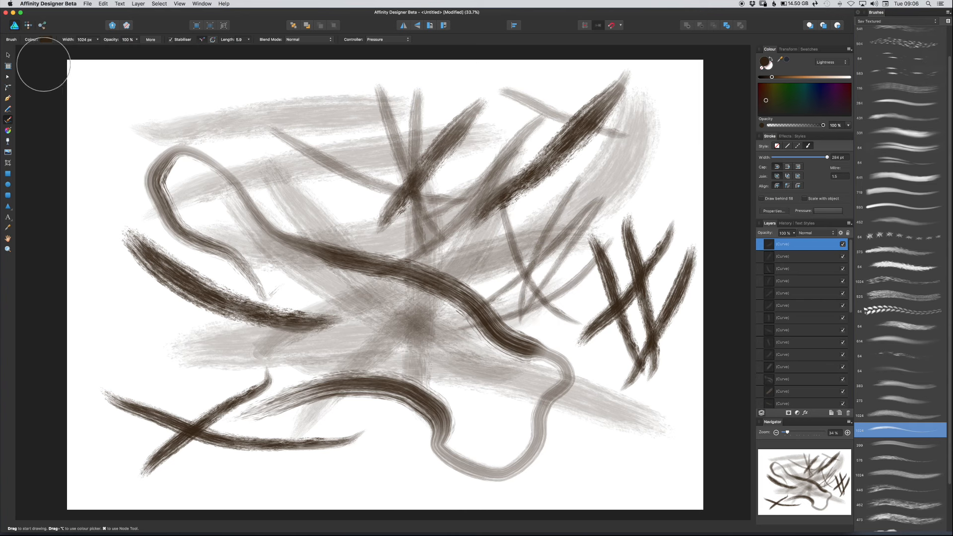
Move the last painted curve to the page's lower-right corner with the Move Tool and briefly open its stroke pressure profile.
click(7, 55)
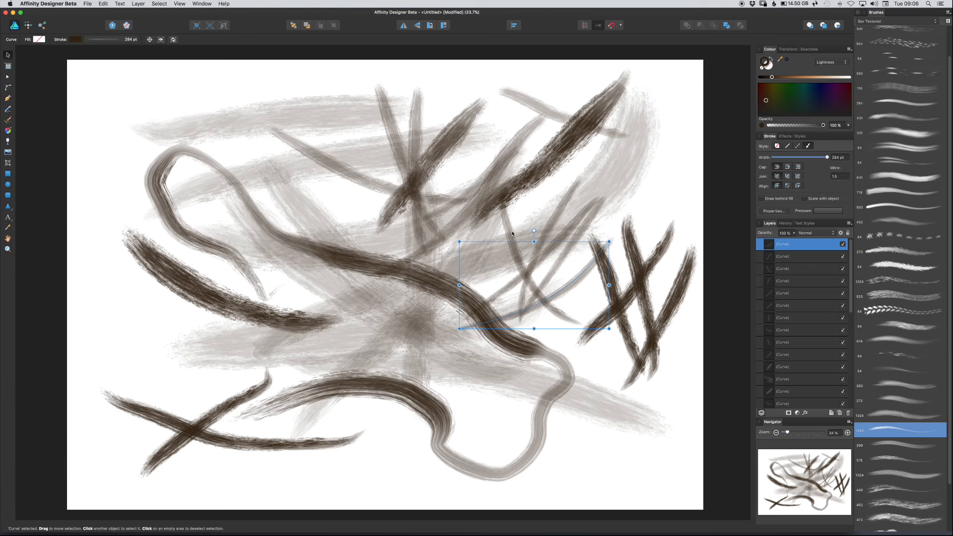
drag(563, 290, 605, 456)
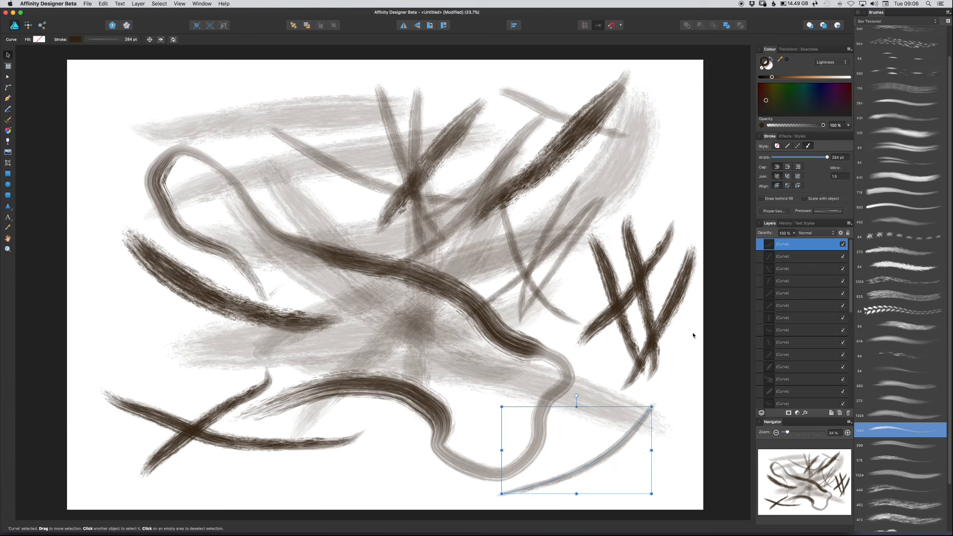
click(824, 210)
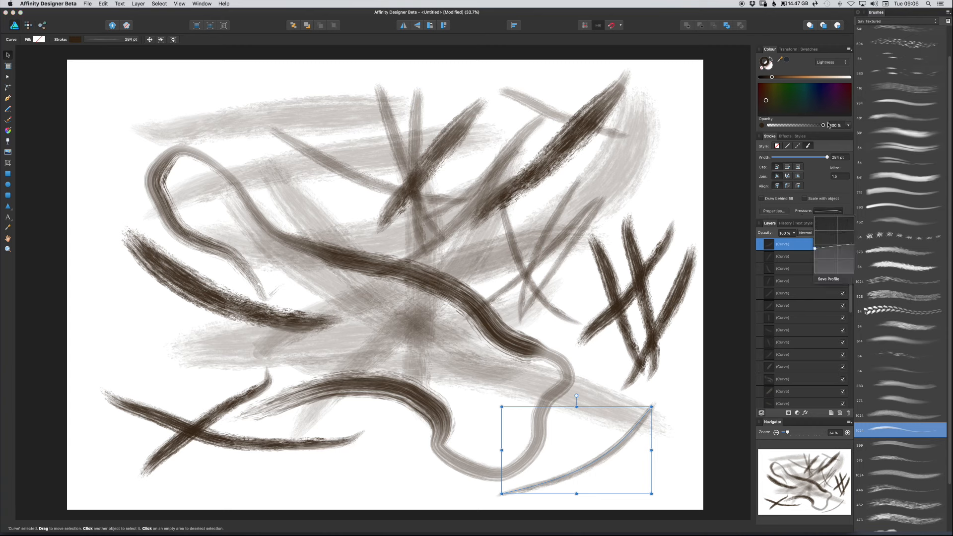
mouse_move(771, 49)
mouse_down()
mouse_move(746, 51)
mouse_move(771, 50)
mouse_up()
click(770, 49)
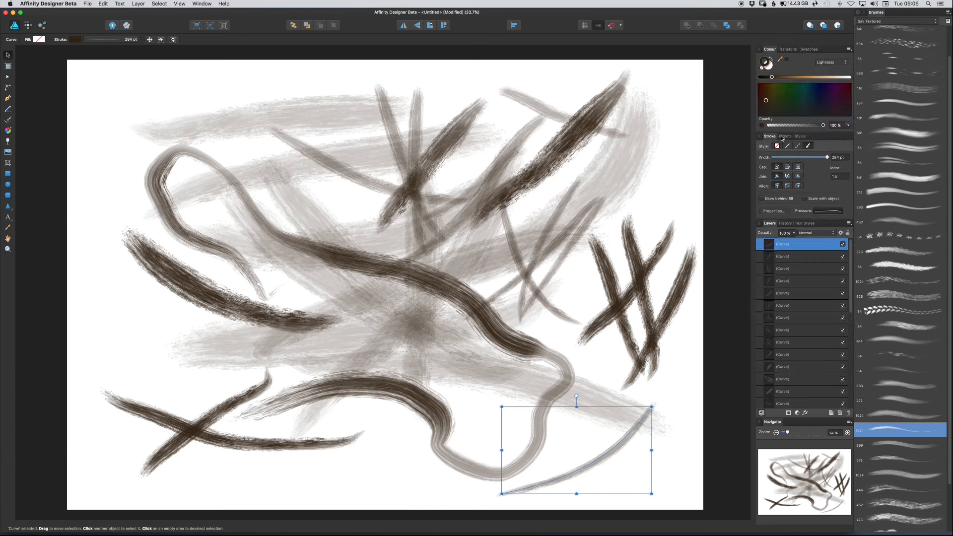
Float the Stroke panel over the canvas and reshape the curve's pressure profile to begin at full pressure and taper towards the end.
mouse_move(770, 136)
mouse_down()
mouse_move(611, 133)
mouse_move(490, 102)
mouse_up()
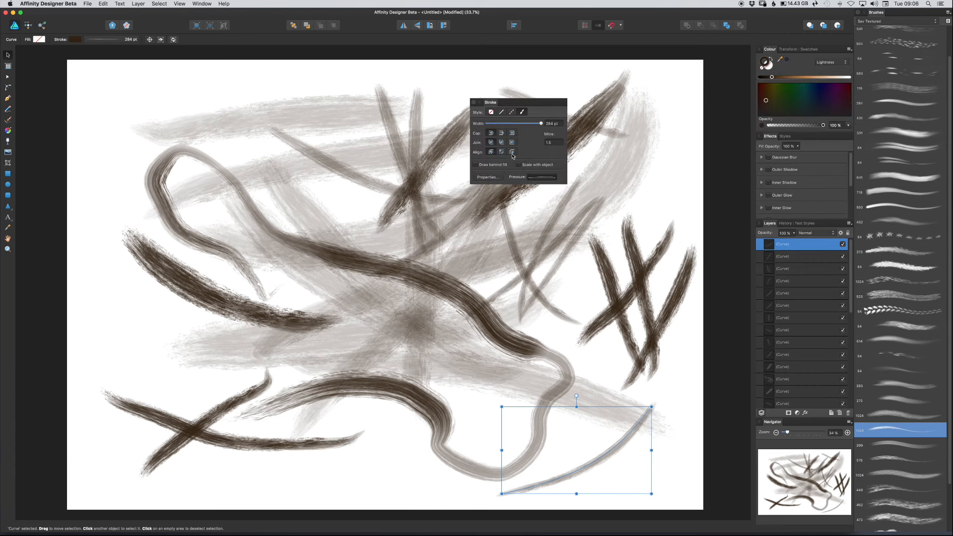
click(538, 177)
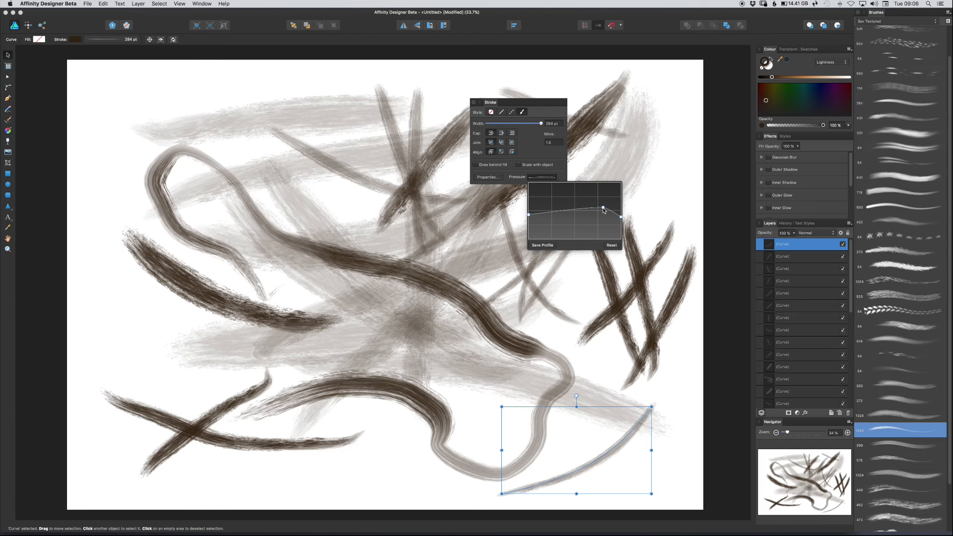
mouse_move(603, 210)
mouse_down()
mouse_move(602, 217)
mouse_move(598, 183)
mouse_move(577, 239)
mouse_move(530, 206)
mouse_move(529, 183)
mouse_up()
drag(621, 217, 621, 199)
mouse_move(576, 236)
mouse_down()
mouse_move(574, 191)
mouse_move(621, 202)
mouse_move(620, 226)
mouse_up()
drag(574, 194, 603, 193)
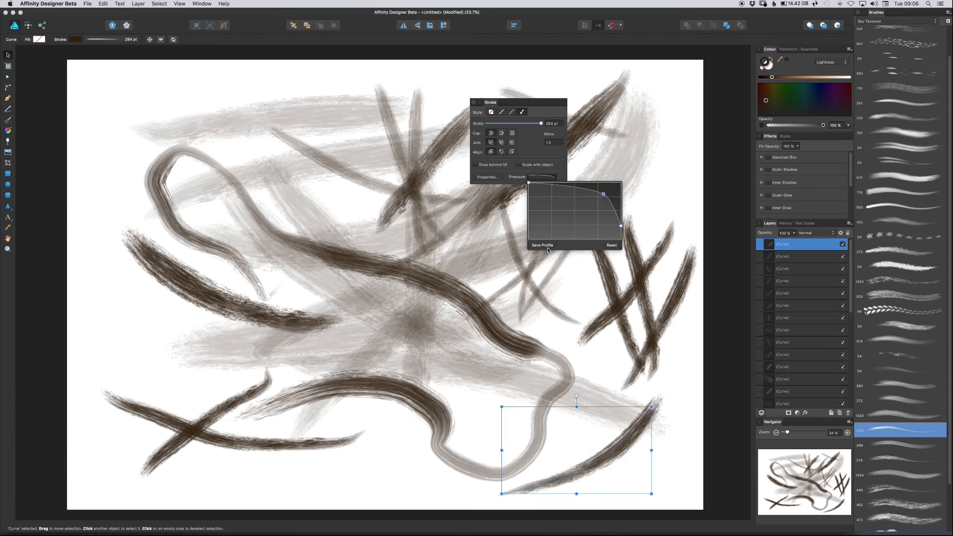
click(562, 162)
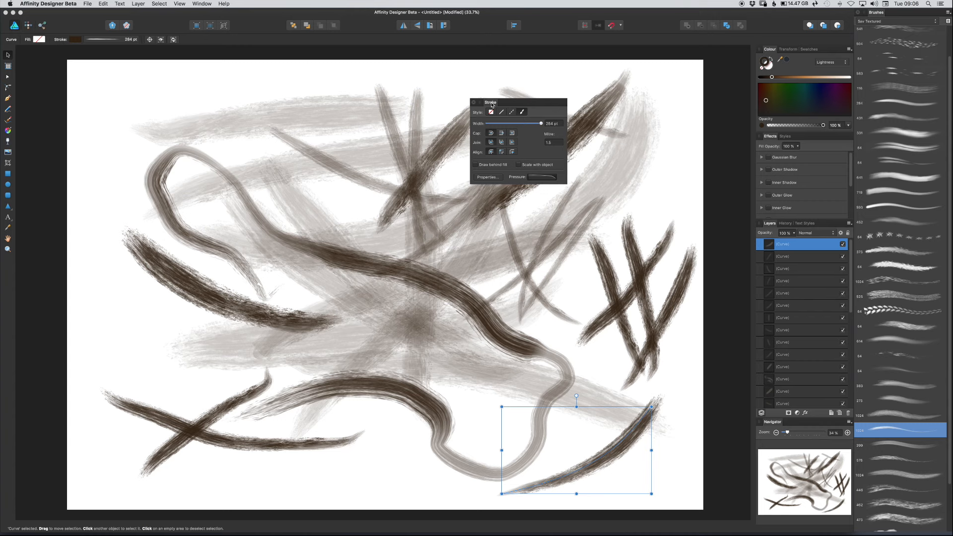
Dock the floating Stroke panel back beside Effects and Styles and bring it to the front.
mouse_move(492, 106)
mouse_down()
mouse_move(553, 138)
mouse_move(694, 181)
mouse_move(551, 157)
mouse_up()
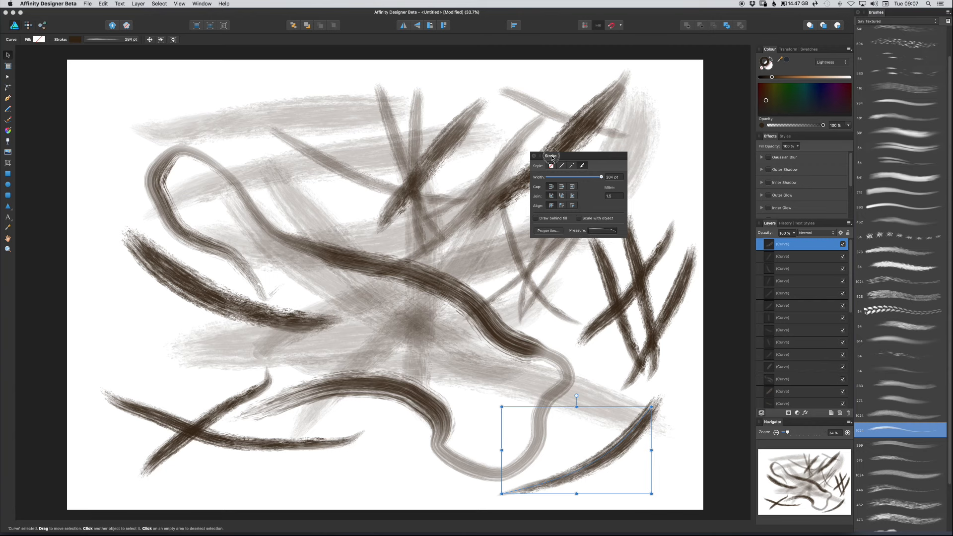
mouse_move(551, 157)
mouse_down()
mouse_move(595, 152)
mouse_move(775, 226)
mouse_up()
mouse_move(680, 238)
mouse_down()
mouse_move(596, 214)
mouse_move(664, 214)
mouse_move(762, 171)
mouse_move(778, 137)
mouse_up()
click(770, 137)
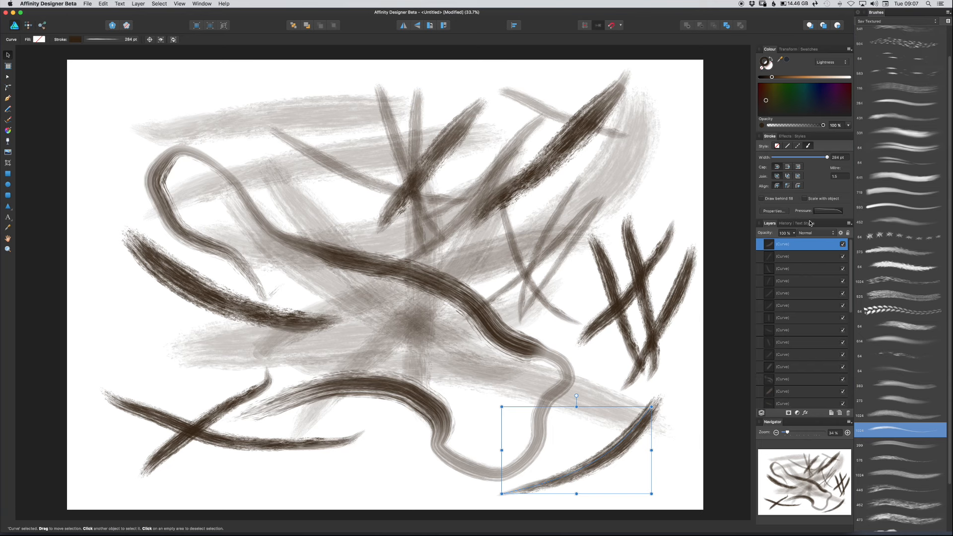
Move the tapered curve up and left to the middle of the page, and look through the list of curve layers.
mouse_move(614, 450)
mouse_down()
mouse_move(529, 364)
mouse_move(444, 318)
mouse_up()
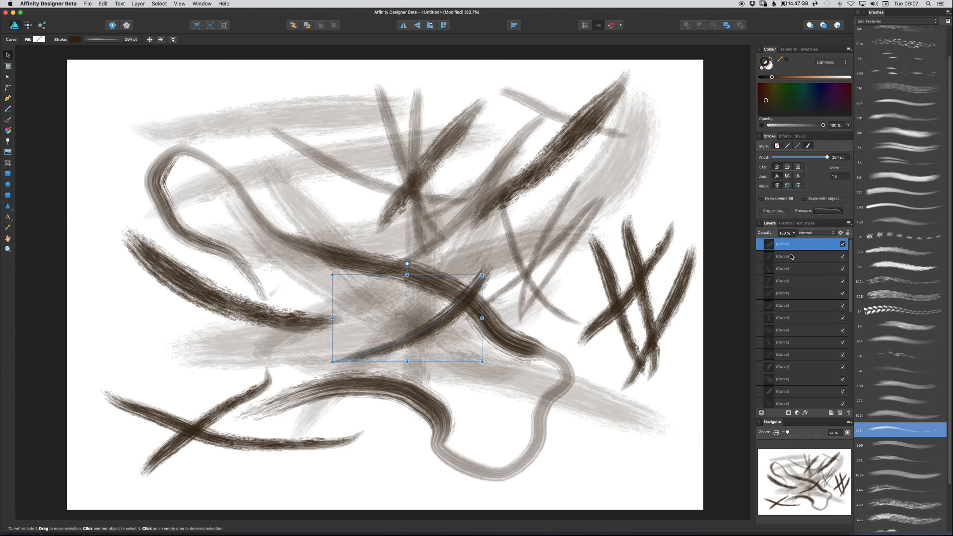
drag(852, 268, 863, 381)
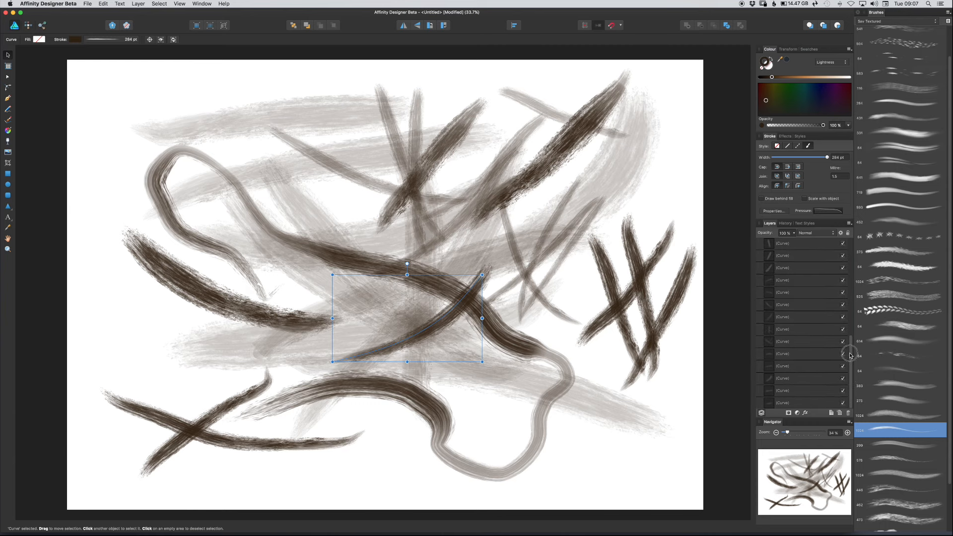
scroll(824, 317, up, 5)
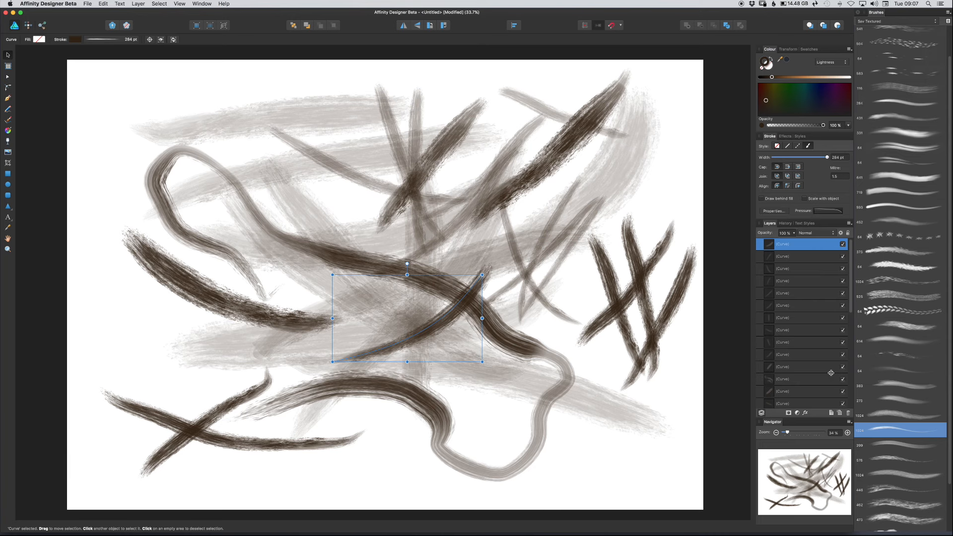
double_click(852, 305)
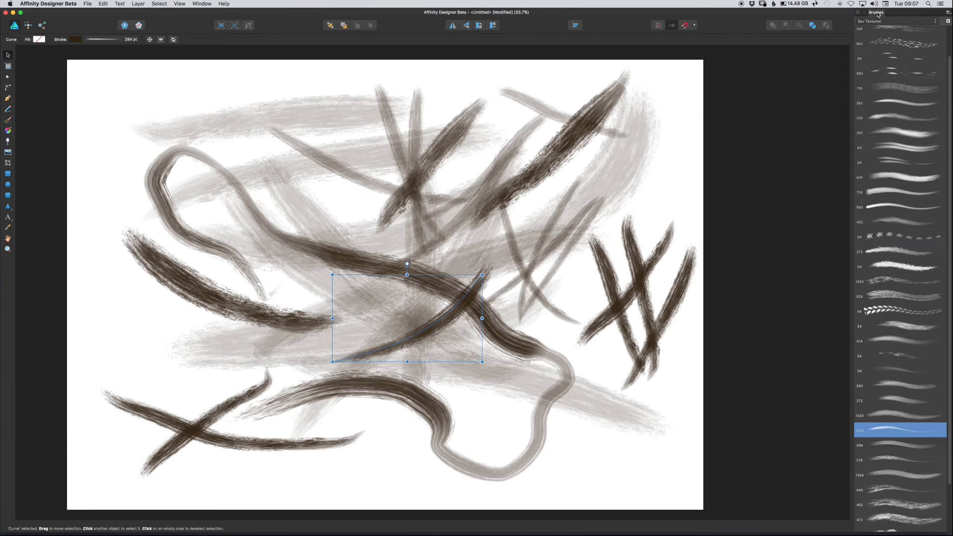
drag(877, 15, 645, 62)
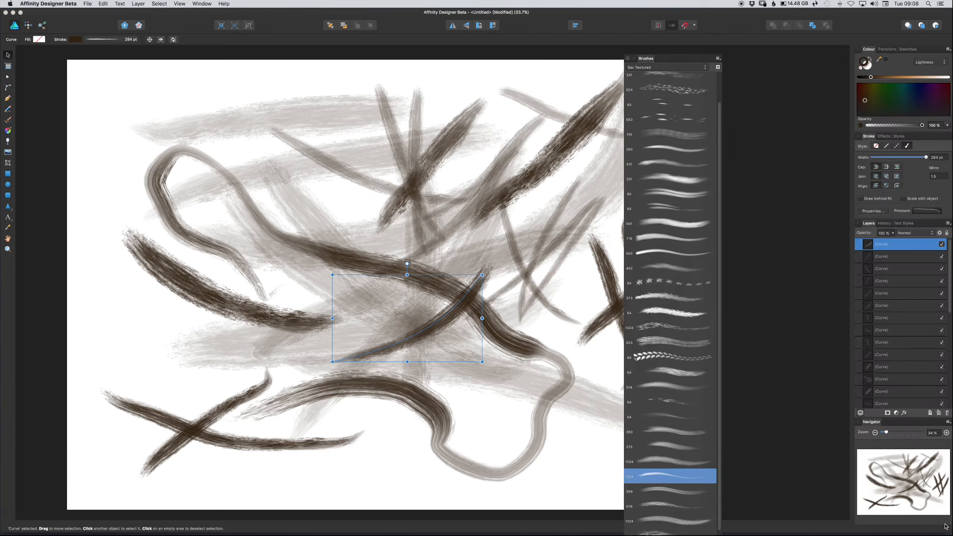
drag(900, 524, 739, 326)
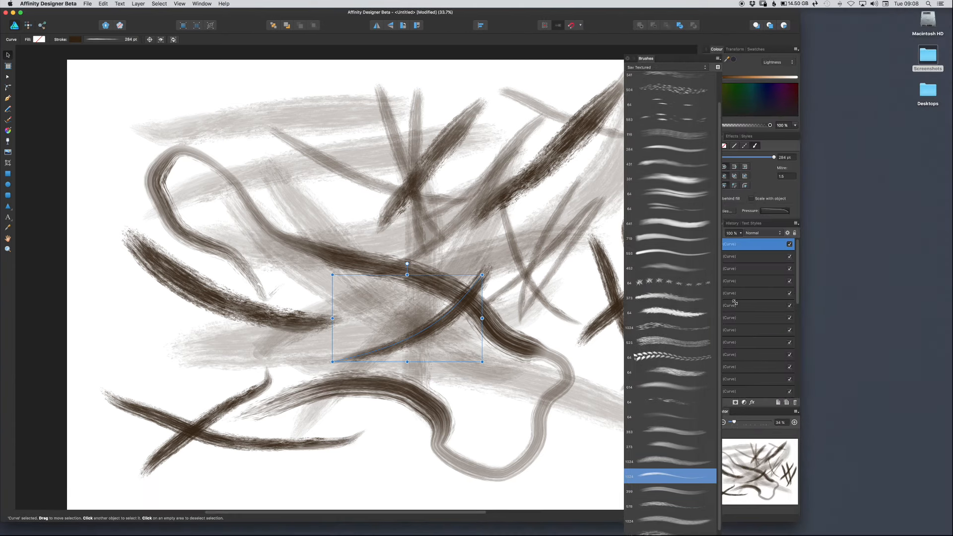
drag(671, 61, 902, 14)
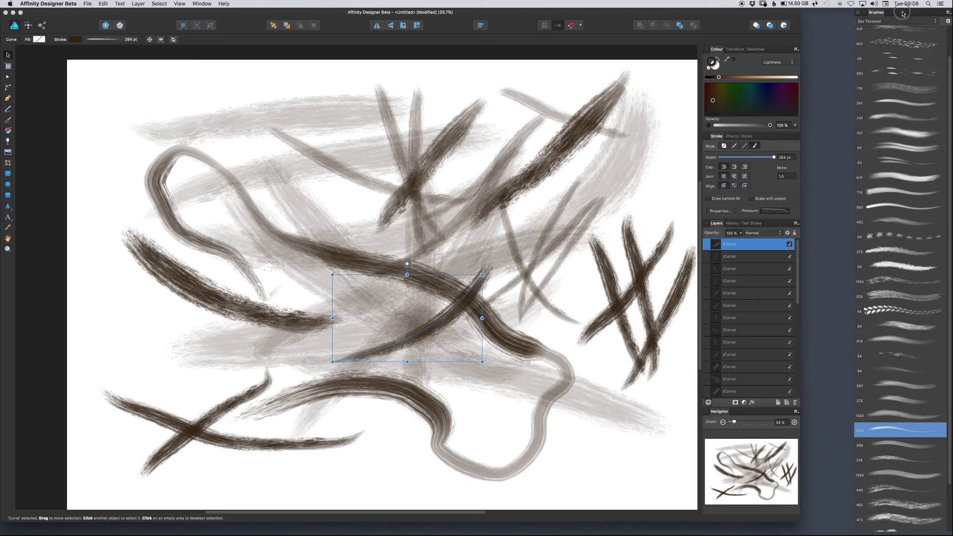
drag(800, 521, 852, 530)
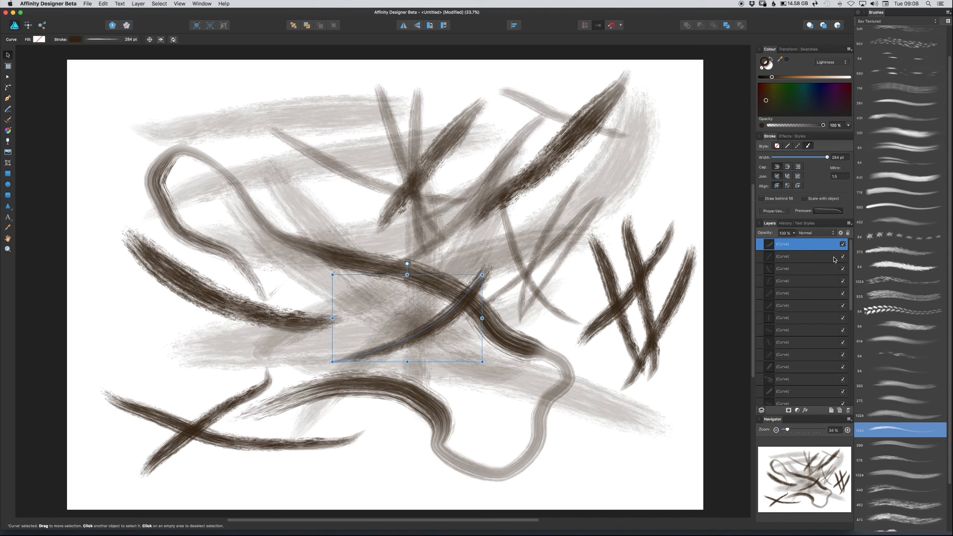
Select every curve layer from the topmost to the lowest, group them, and switch the group's visibility off and on.
drag(853, 273, 851, 407)
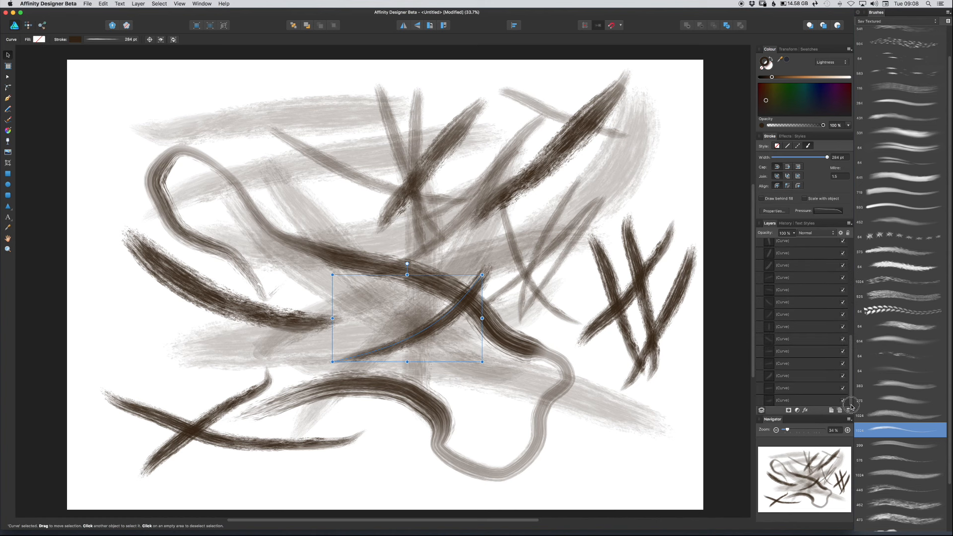
shift+click(802, 401)
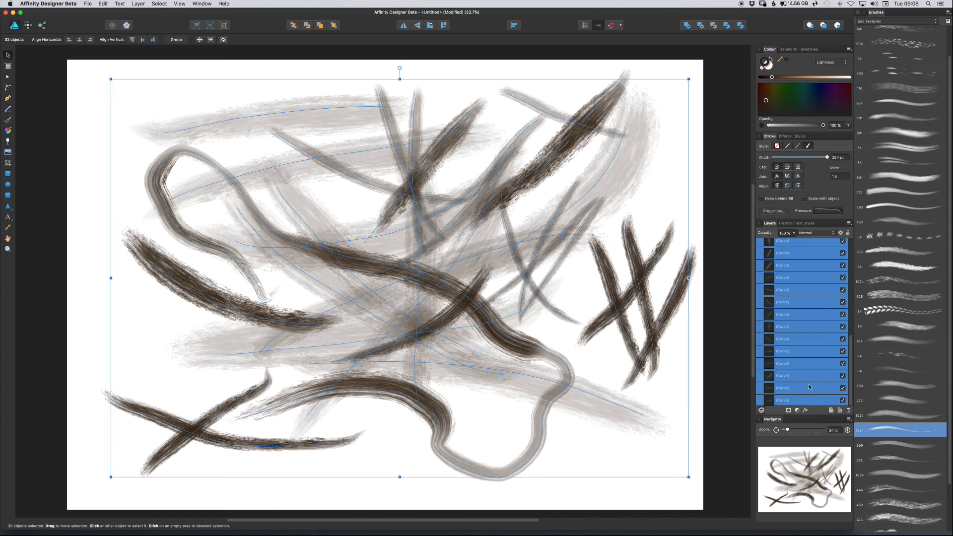
right_click(790, 268)
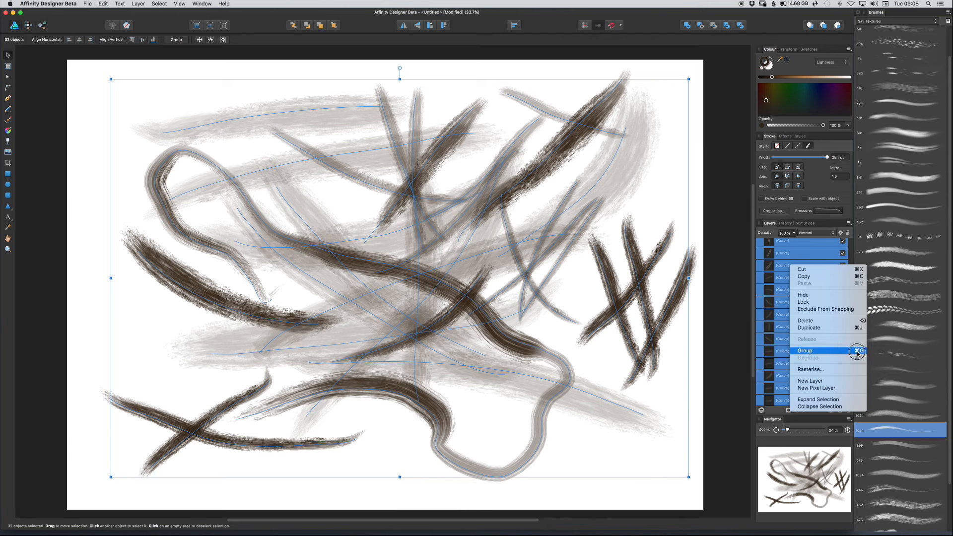
click(822, 352)
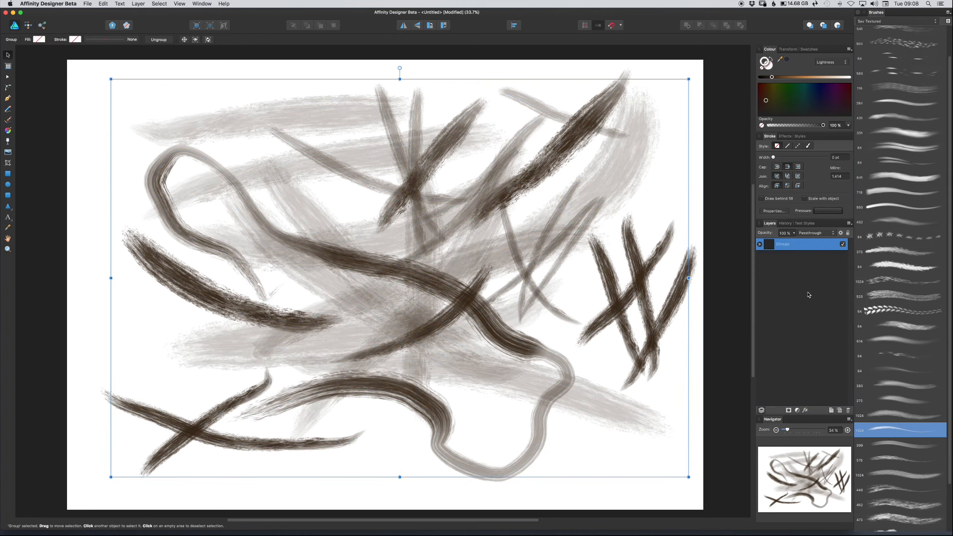
click(843, 244)
click(843, 245)
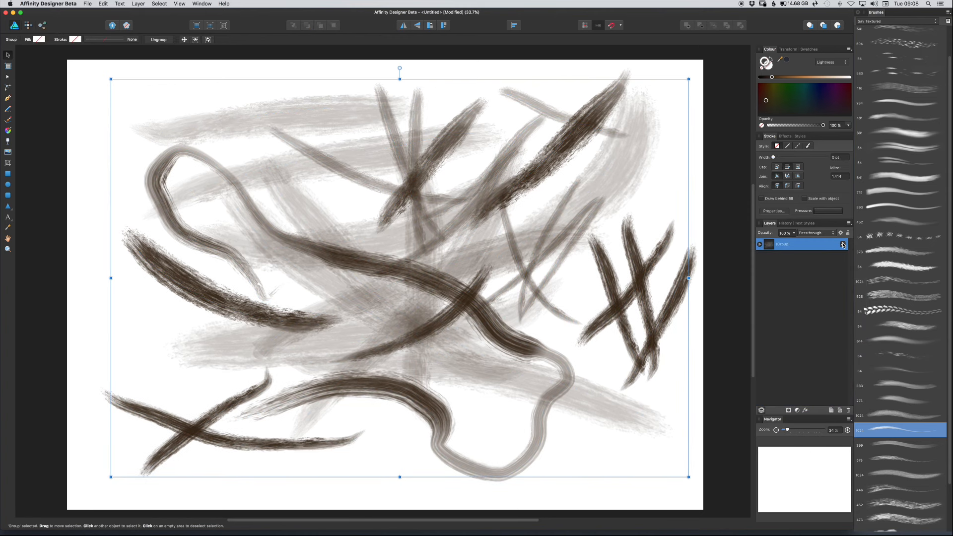
Shrink the group, enable Scale with object, resize the group smaller and larger again, and shear its upper edge to the left.
drag(688, 80, 647, 108)
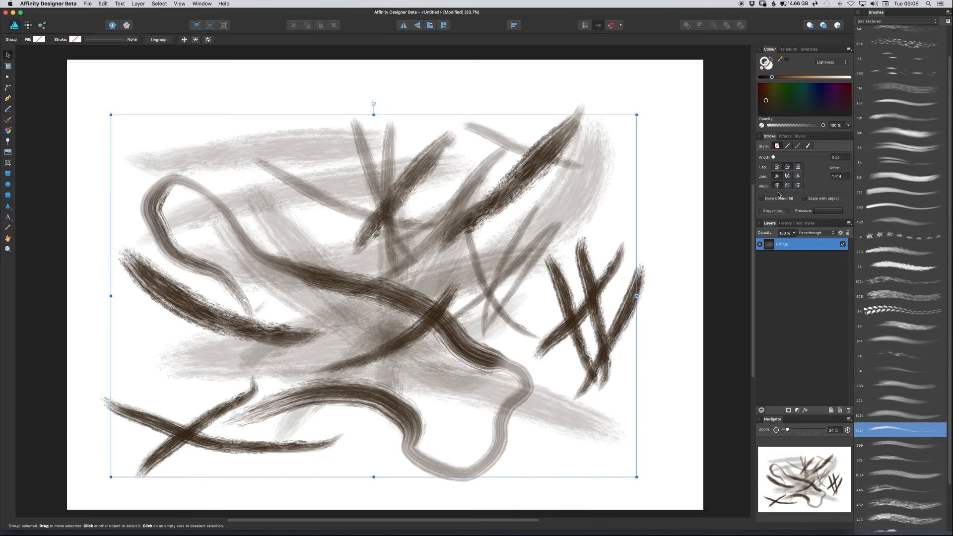
click(804, 199)
drag(637, 116, 623, 138)
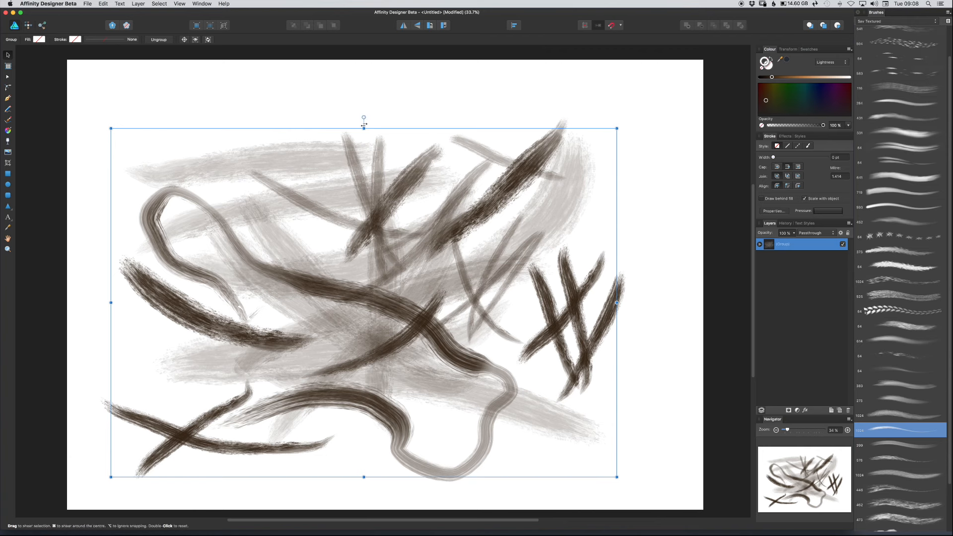
drag(364, 128, 364, 100)
drag(613, 288, 641, 276)
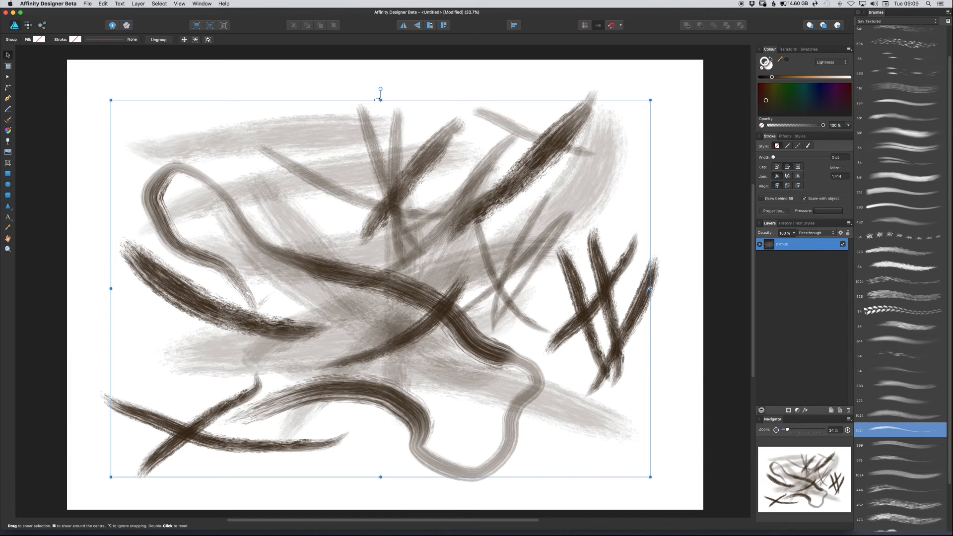
mouse_move(377, 99)
mouse_down()
mouse_move(290, 104)
mouse_move(493, 106)
mouse_move(360, 107)
mouse_up()
Open the group's Layer Effects, close them without applying any, and delete the group.
click(805, 410)
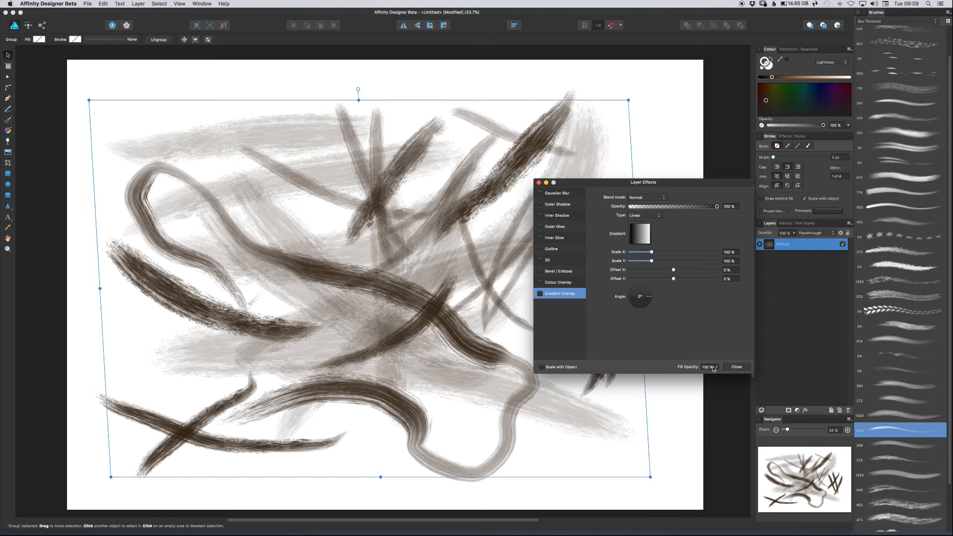
click(736, 367)
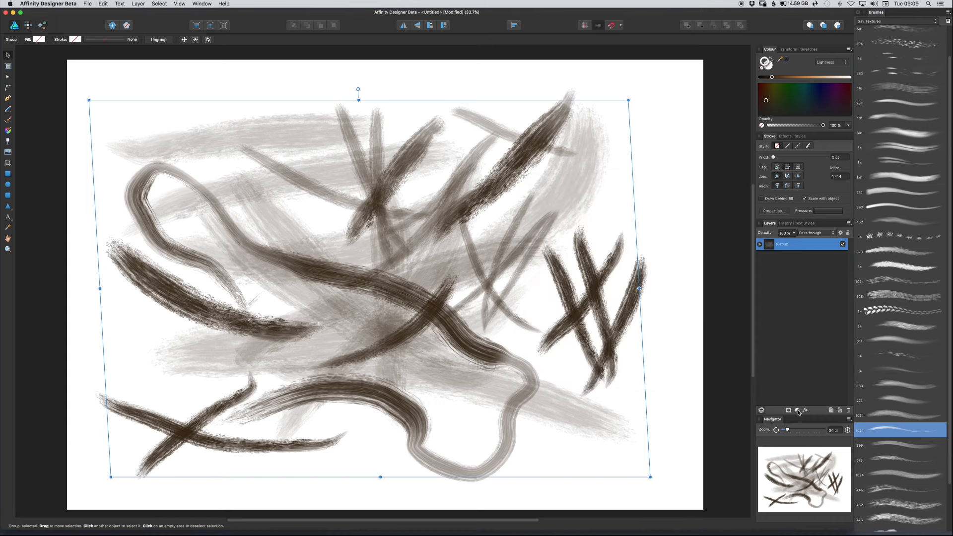
click(848, 410)
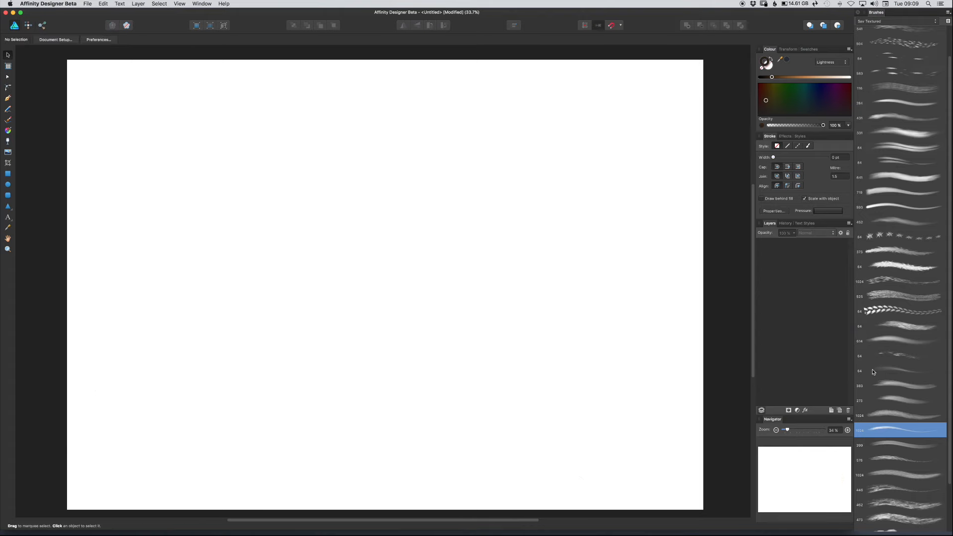
Add a new layer and paint seven crossing strokes on it around the middle of the page with the brush tool.
click(831, 411)
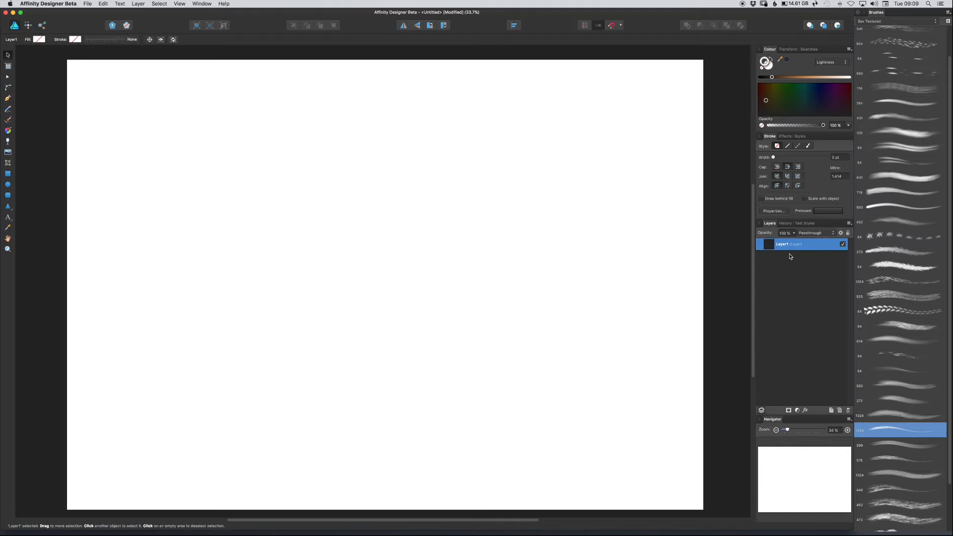
click(8, 120)
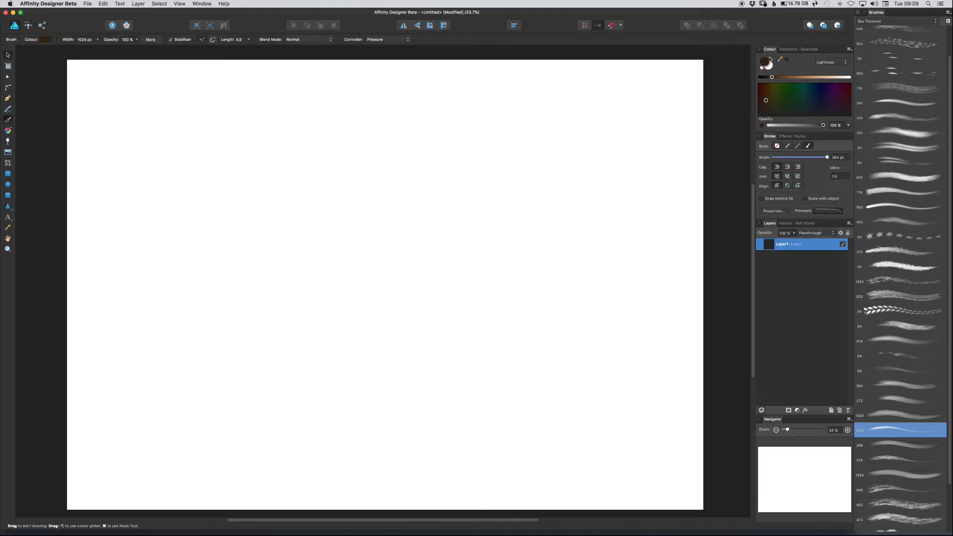
mouse_move(266, 301)
mouse_down()
mouse_move(336, 245)
mouse_move(486, 225)
mouse_up()
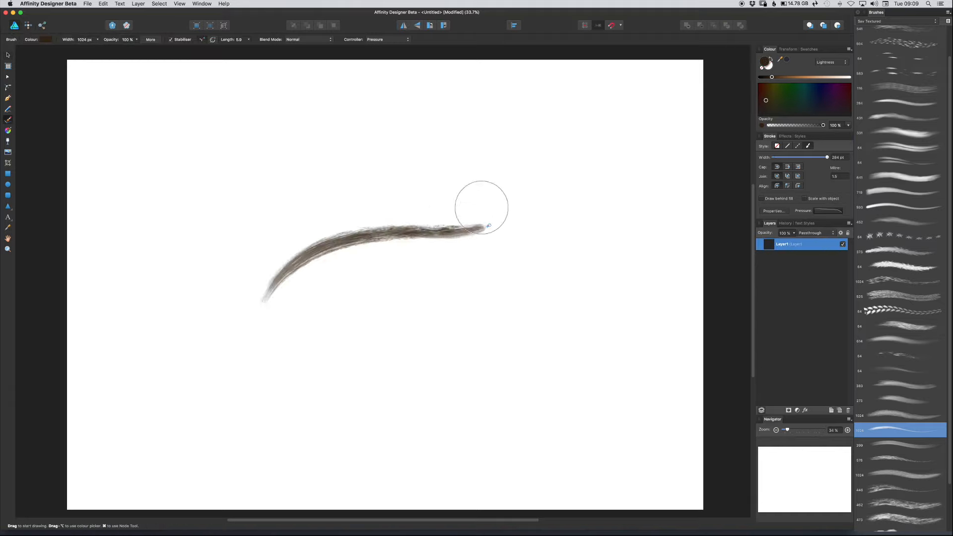
drag(504, 164, 394, 308)
drag(449, 161, 397, 278)
drag(323, 183, 509, 280)
drag(527, 189, 474, 302)
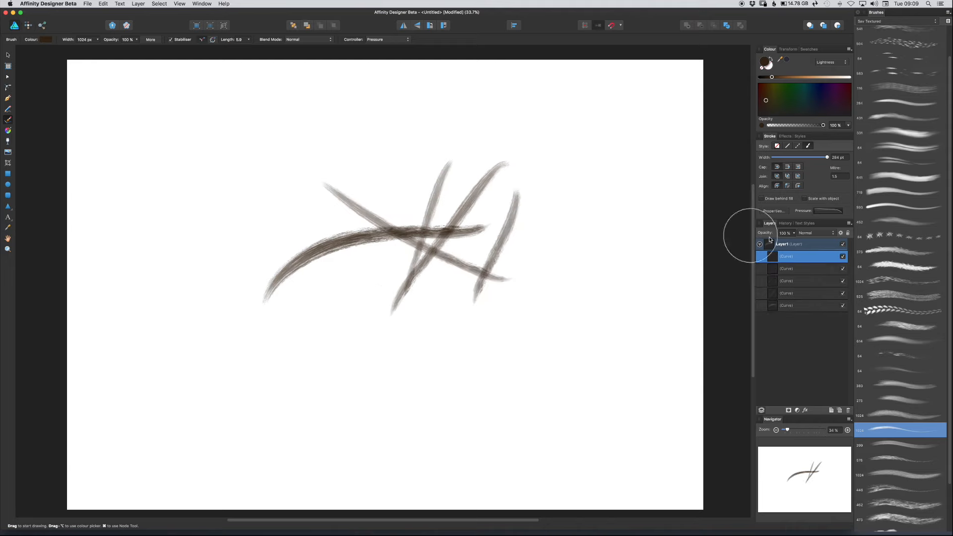
drag(538, 155, 475, 297)
drag(412, 308, 529, 205)
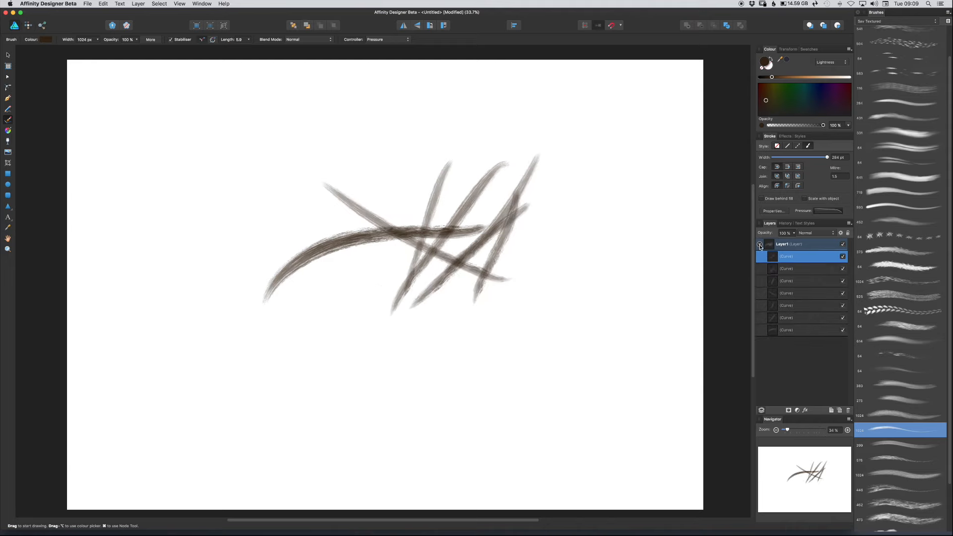
Collapse and re-expand the new layer, and group its three topmost curves.
click(759, 245)
click(760, 244)
click(798, 256)
shift+click(797, 284)
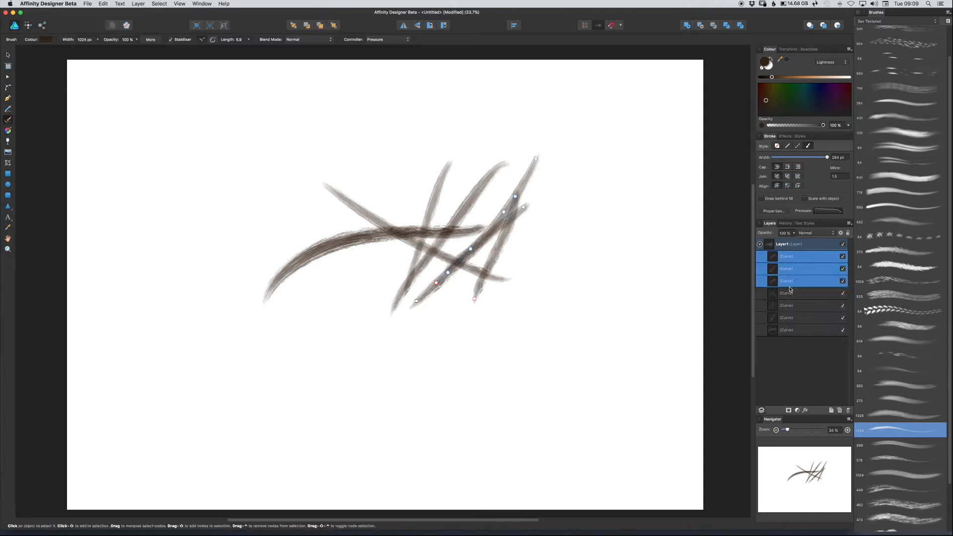
key(super+g)
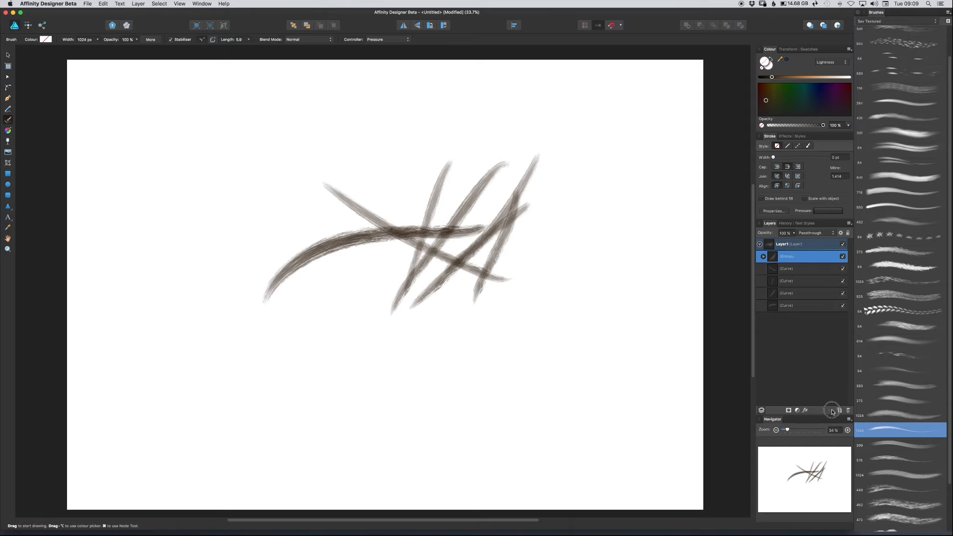
Add a nested layer inside the group and paint one long curved stroke and two crossing strokes on it.
click(833, 411)
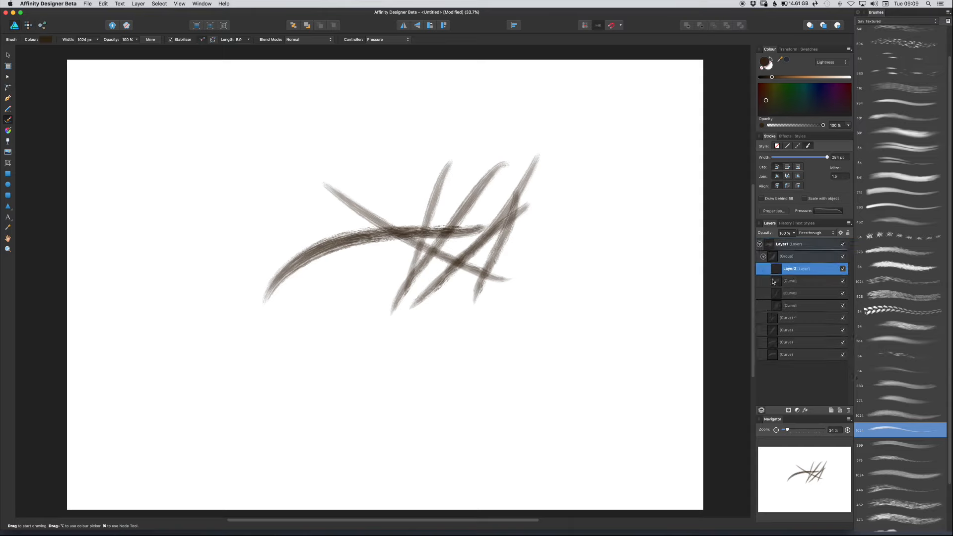
drag(309, 272, 587, 308)
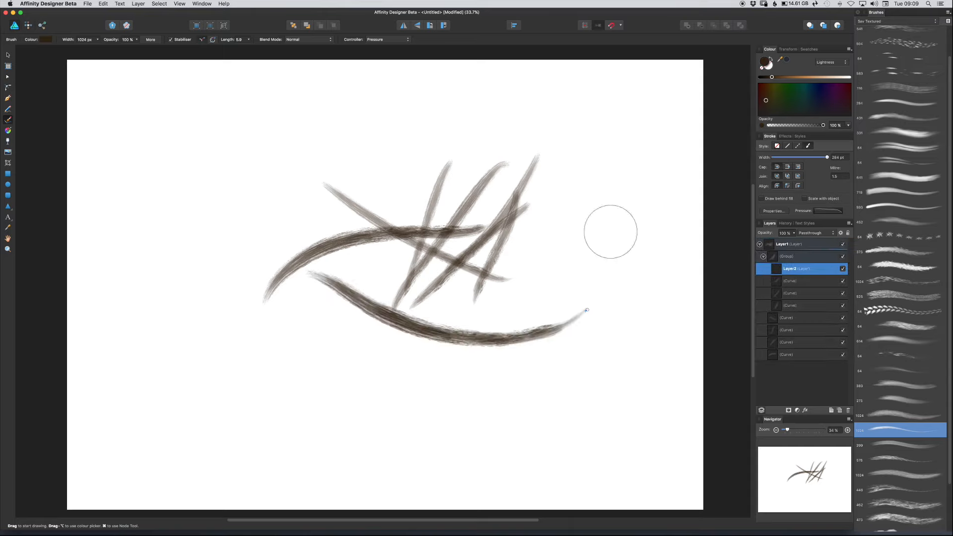
drag(616, 221, 501, 395)
drag(528, 236, 554, 400)
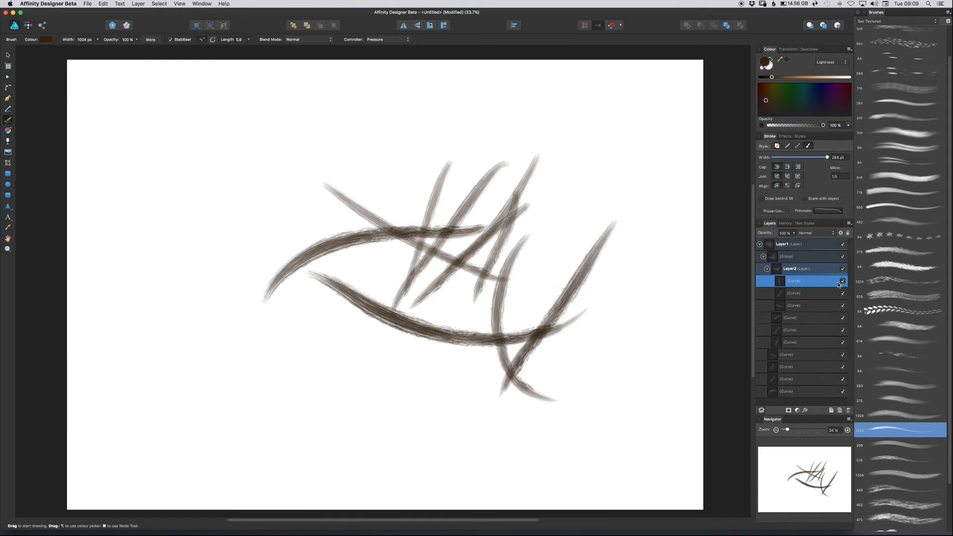
Collapse the nested layers and rename the top-level layer as lala.
click(768, 267)
click(759, 244)
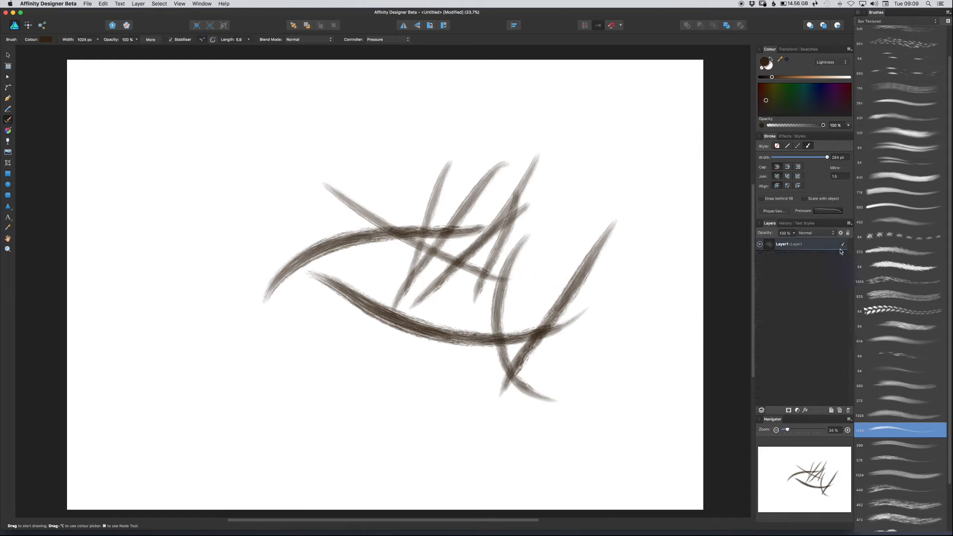
click(814, 245)
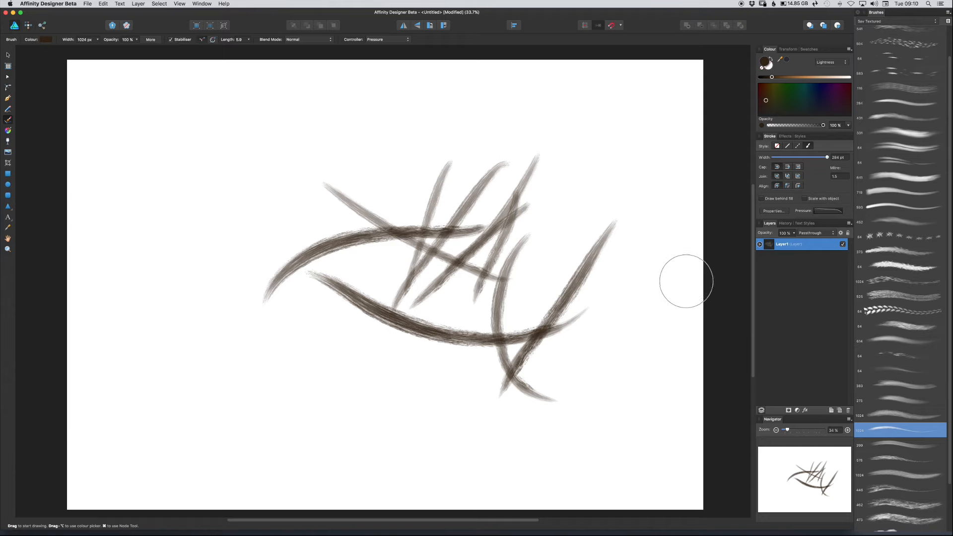
double_click(783, 245)
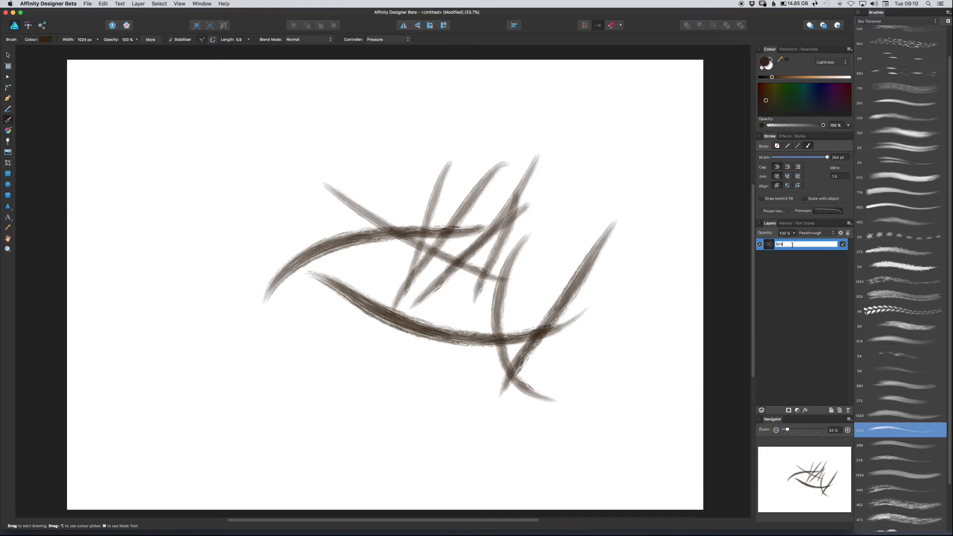
click(793, 265)
click(788, 245)
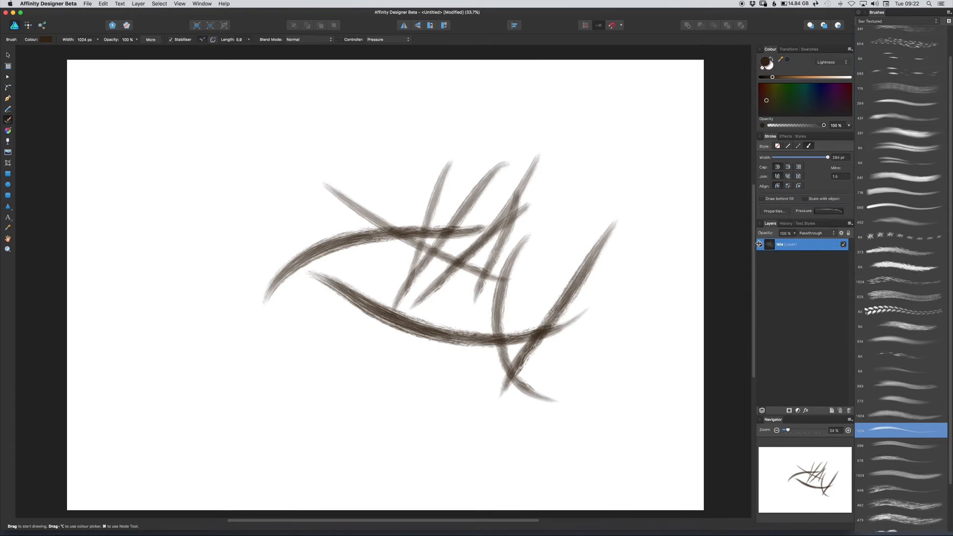
Expand the renamed layer, select the group's first curve below the nested layer, and paint three strokes above it in the stack.
click(759, 244)
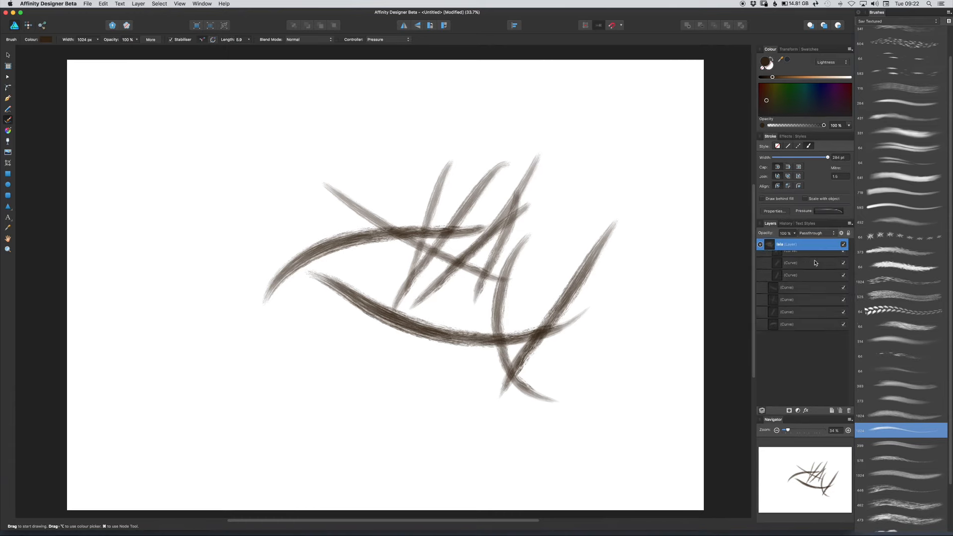
click(805, 285)
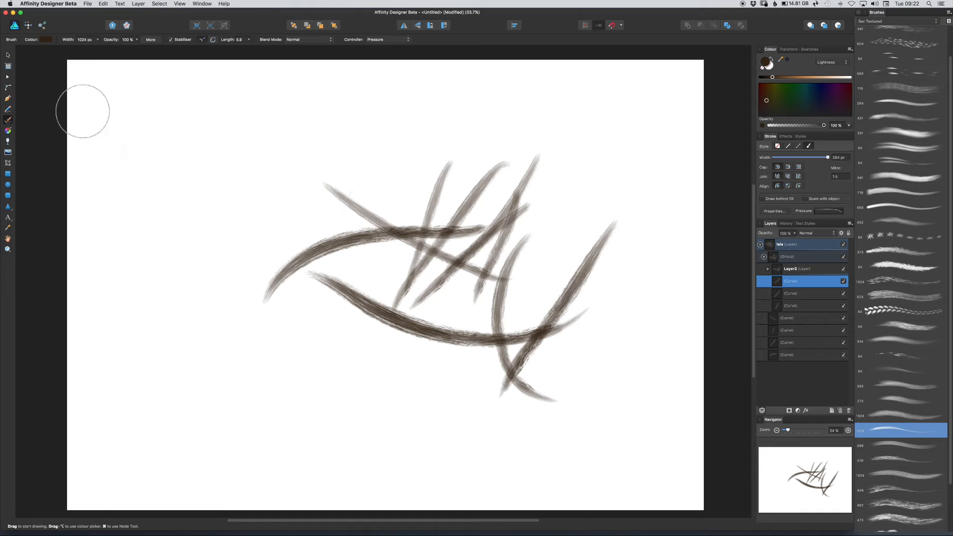
drag(310, 138, 341, 270)
drag(384, 148, 296, 284)
drag(441, 160, 382, 293)
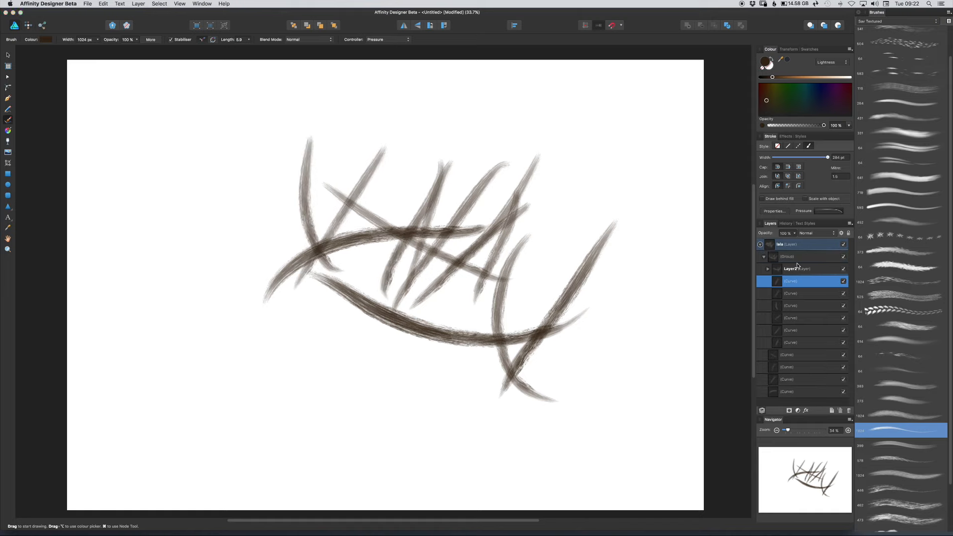
Switch to the spiky, feathery textured brush and paint dense dark strokes crossing the existing ones in the middle of the page.
click(890, 267)
drag(240, 248, 293, 248)
drag(170, 185, 375, 354)
drag(345, 161, 322, 367)
drag(445, 177, 415, 287)
drag(427, 349, 441, 374)
drag(237, 237, 575, 202)
drag(551, 130, 532, 346)
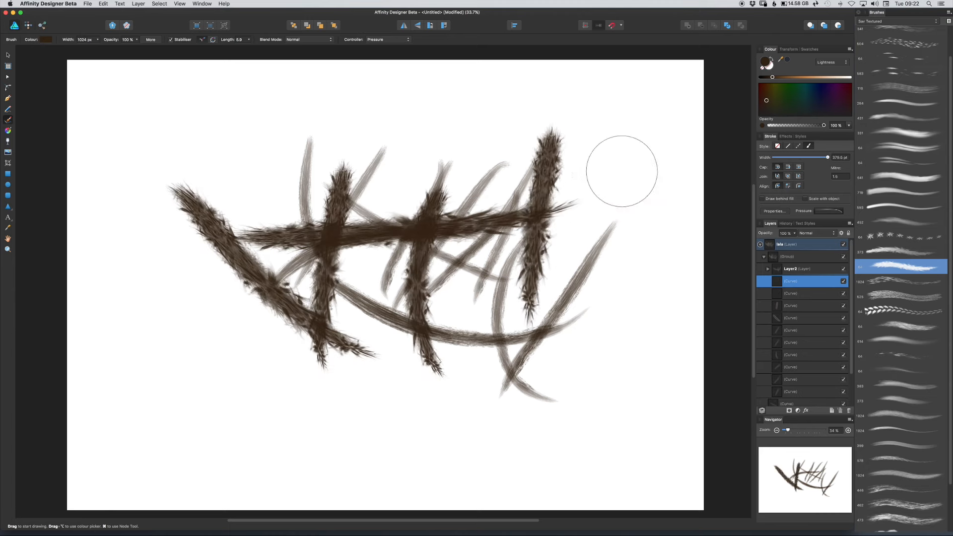
drag(634, 191, 480, 390)
drag(520, 227, 342, 335)
mouse_move(324, 126)
mouse_down()
mouse_move(301, 178)
mouse_move(285, 342)
mouse_up()
mouse_move(154, 213)
mouse_down()
mouse_move(149, 303)
mouse_move(477, 357)
mouse_up()
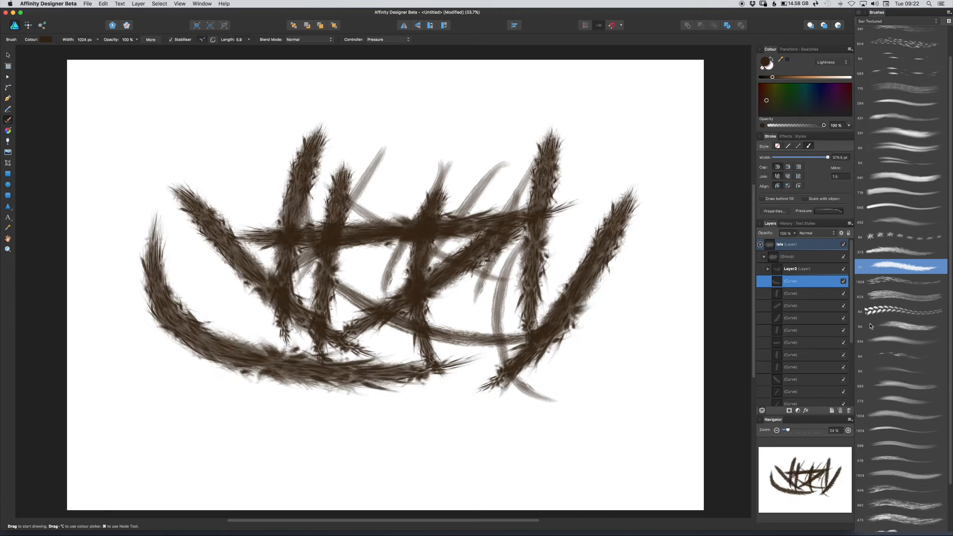
Switch to the broad, soft wash-like brush and paint wide translucent strokes over the centre and lower part of the page.
click(904, 342)
mouse_move(238, 144)
mouse_down()
mouse_move(441, 298)
mouse_move(536, 318)
mouse_up()
drag(497, 148, 538, 335)
drag(610, 139, 472, 384)
drag(216, 357, 439, 209)
drag(163, 121, 229, 330)
drag(596, 345, 650, 320)
drag(503, 106, 411, 418)
mouse_move(600, 260)
mouse_down()
mouse_move(530, 449)
mouse_move(214, 428)
mouse_up()
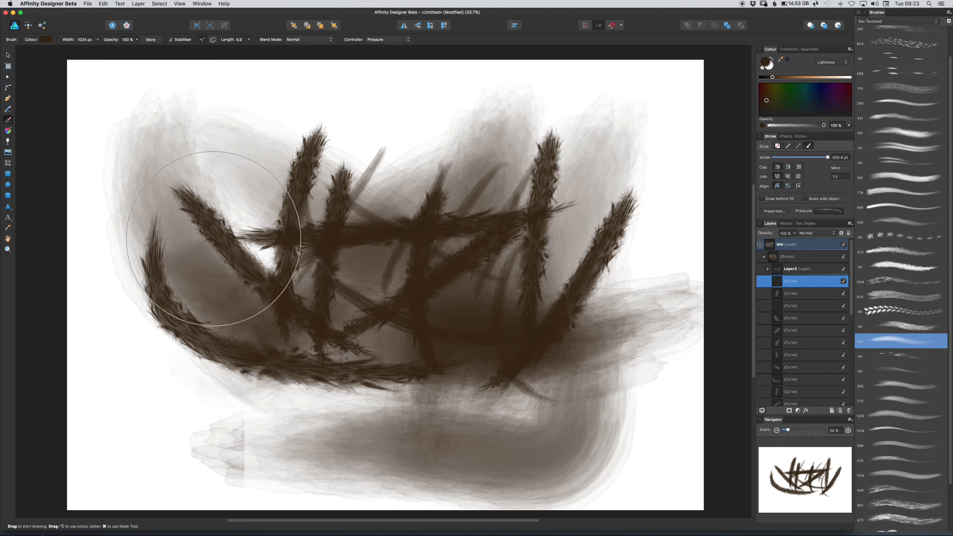
Extend the wide washes over the page's lower-left area, both upper corners and the centre.
drag(215, 239, 208, 421)
drag(400, 92, 469, 201)
mouse_move(461, 129)
mouse_down()
mouse_move(628, 106)
mouse_move(623, 263)
mouse_up()
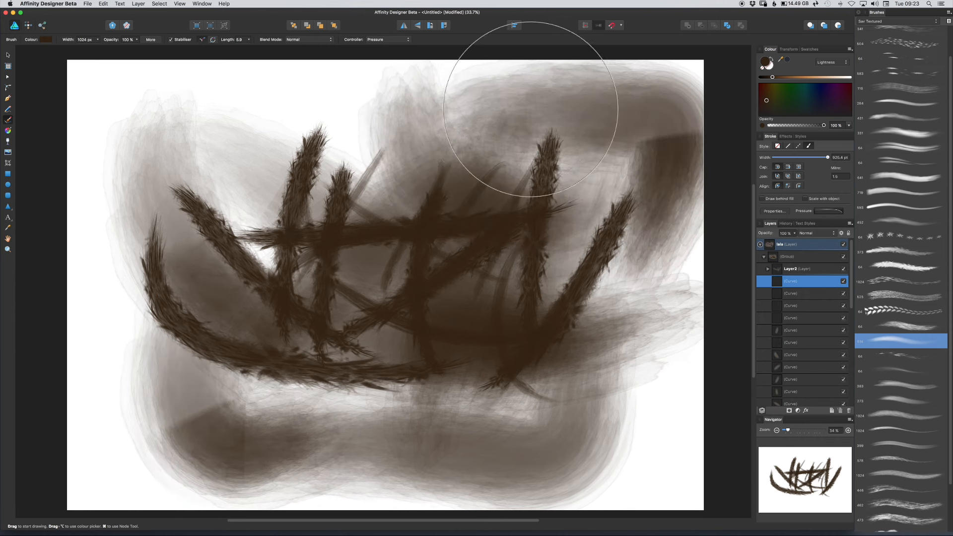
drag(341, 86, 78, 279)
drag(476, 180, 385, 417)
Paint narrower dark wash strokes at the lower right and a wider one over the upper-left area, varying the brush width.
drag(576, 282, 565, 281)
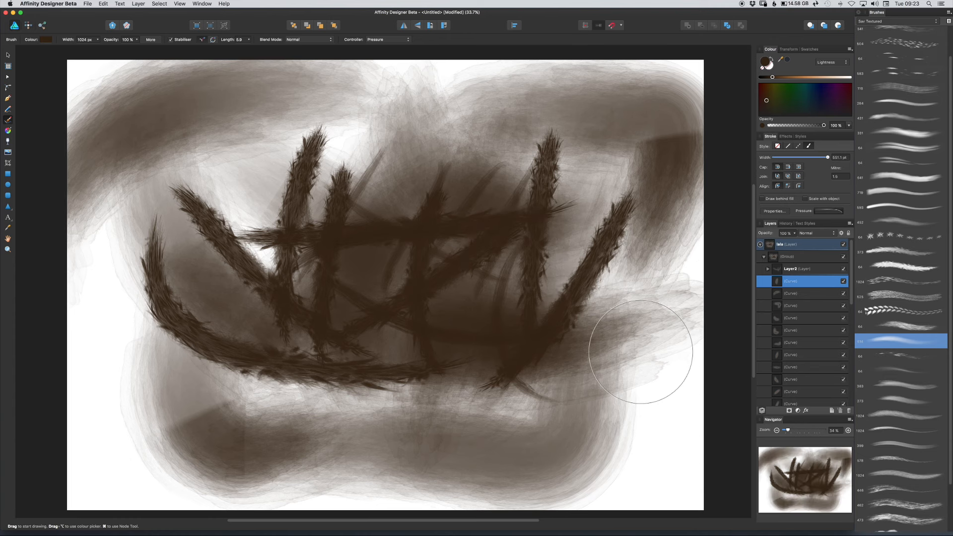
drag(616, 258, 638, 468)
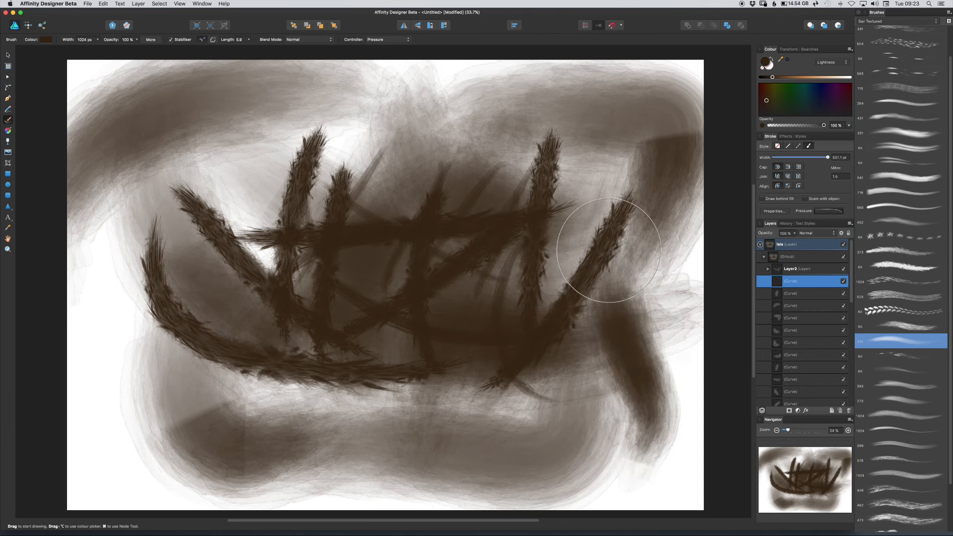
drag(605, 276, 490, 338)
drag(319, 127, 233, 318)
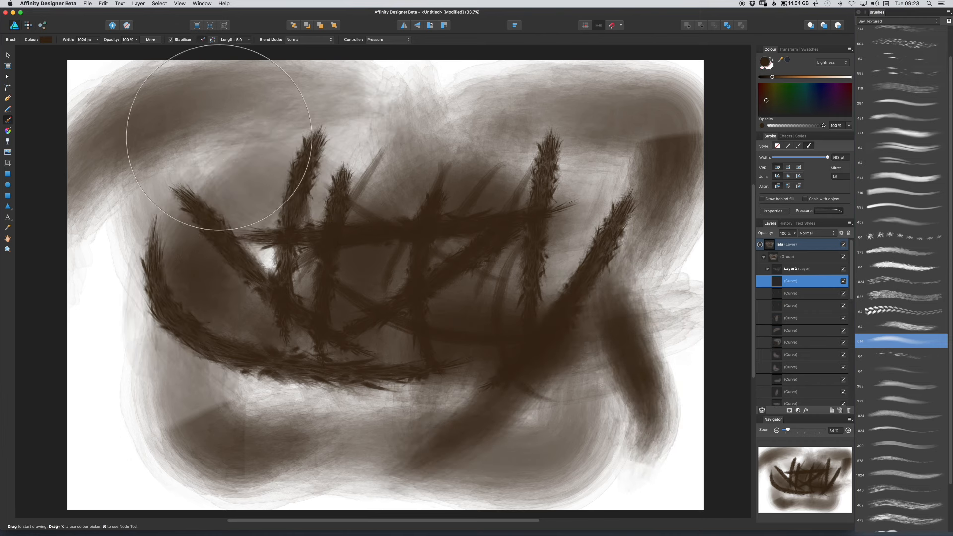
Paint wide dark wash strokes over the page's lower-left area and lower centre.
mouse_move(221, 140)
mouse_down()
mouse_move(193, 370)
mouse_move(313, 373)
mouse_up()
mouse_move(112, 293)
mouse_down()
mouse_move(174, 372)
mouse_move(320, 370)
mouse_up()
mouse_move(197, 396)
mouse_down()
mouse_move(265, 392)
mouse_move(415, 272)
mouse_up()
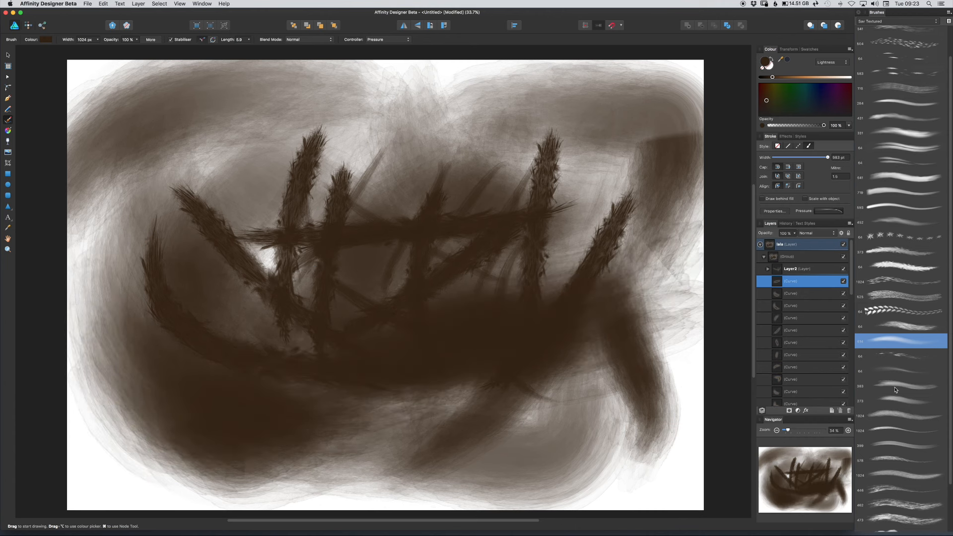
Switch to another soft textured brush, lighten the colour to an orange-brown and paint one narrow diagonal stroke across the centre.
click(910, 385)
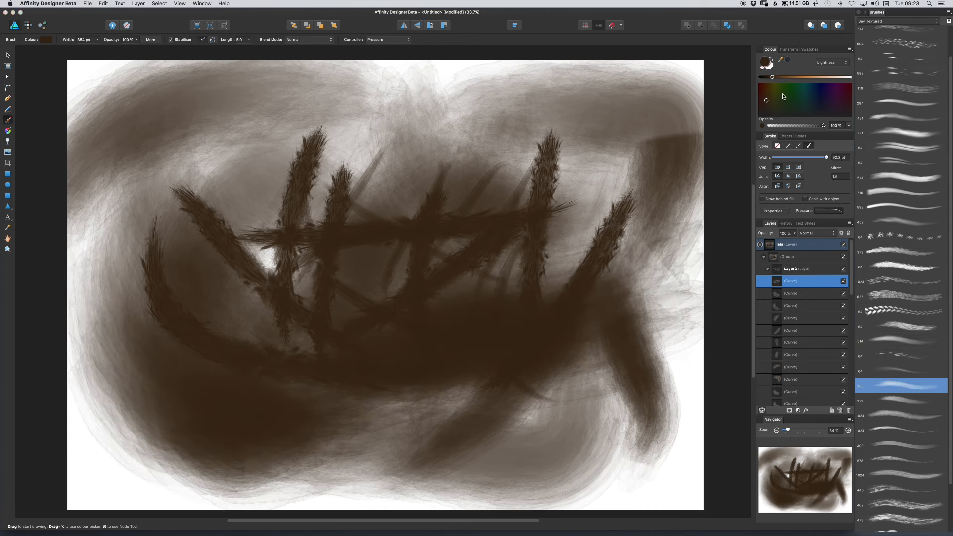
click(807, 77)
drag(546, 136, 340, 357)
Enlarge the brush width to 1024 and paint broad overlapping orange-brown strokes across the centre, upper left and lower part of the page.
key(])
key(])
key(])
key(])
key(])
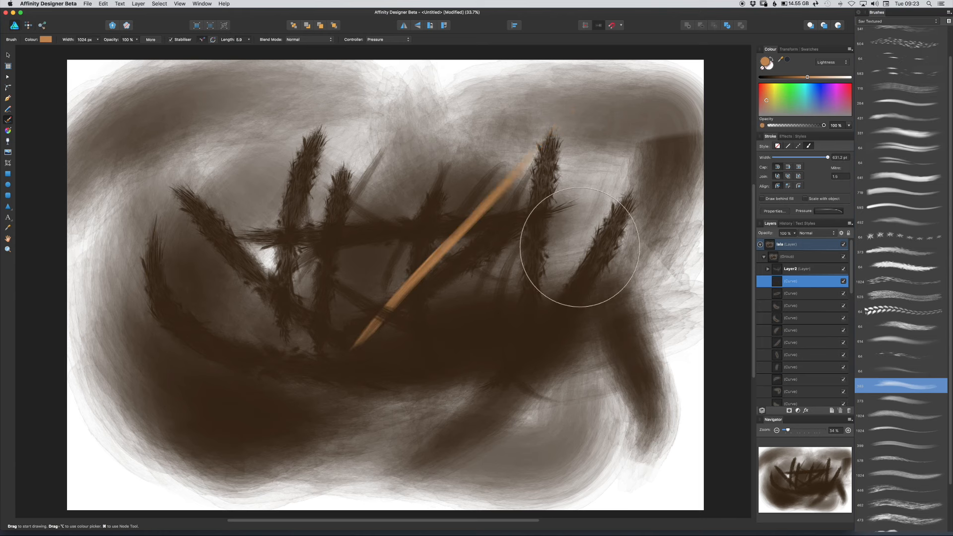
drag(501, 144, 317, 455)
drag(646, 172, 400, 459)
drag(568, 229, 193, 390)
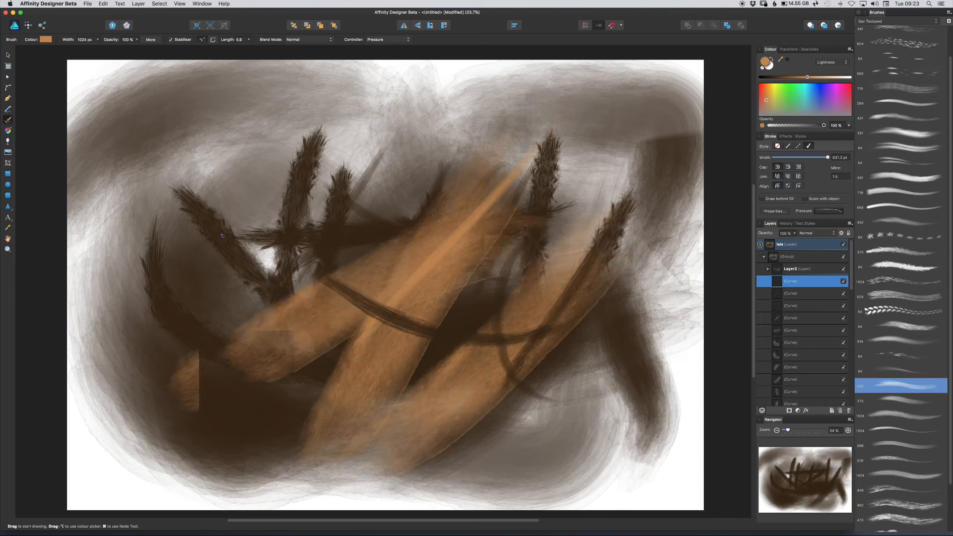
drag(179, 176, 327, 332)
drag(319, 186, 589, 302)
drag(546, 377, 348, 357)
drag(496, 322, 283, 412)
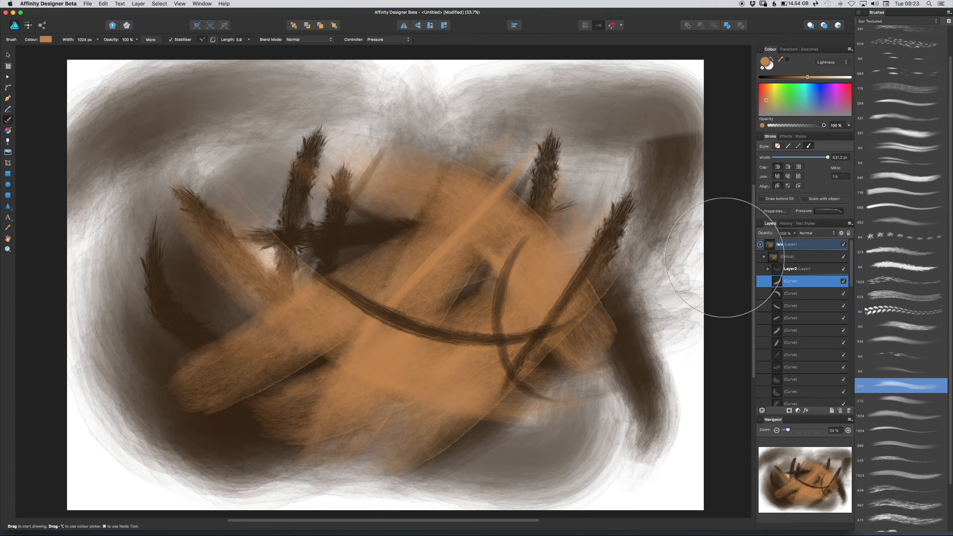
Select individual strokes with the Move tool and examine the dark lower-left wash stroke up close.
click(7, 55)
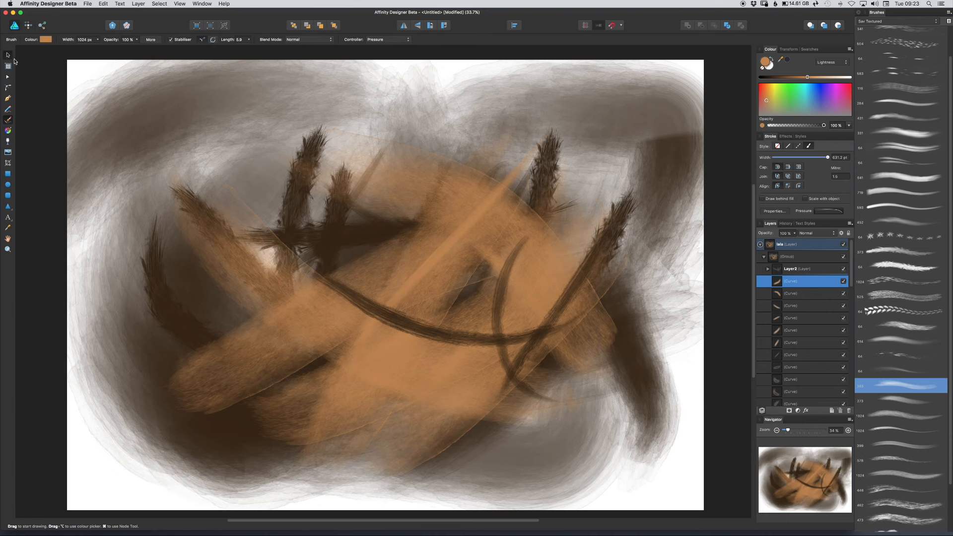
click(317, 147)
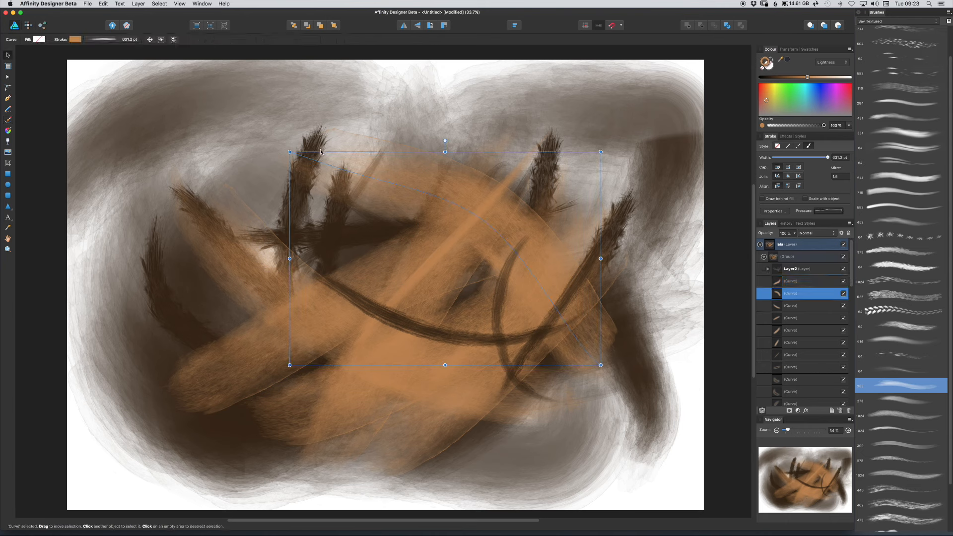
click(633, 124)
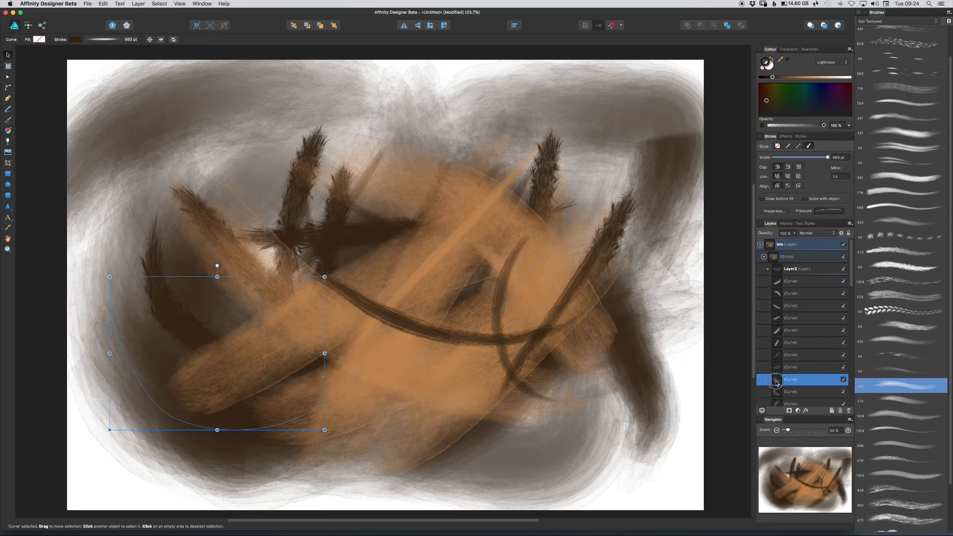
click(777, 381)
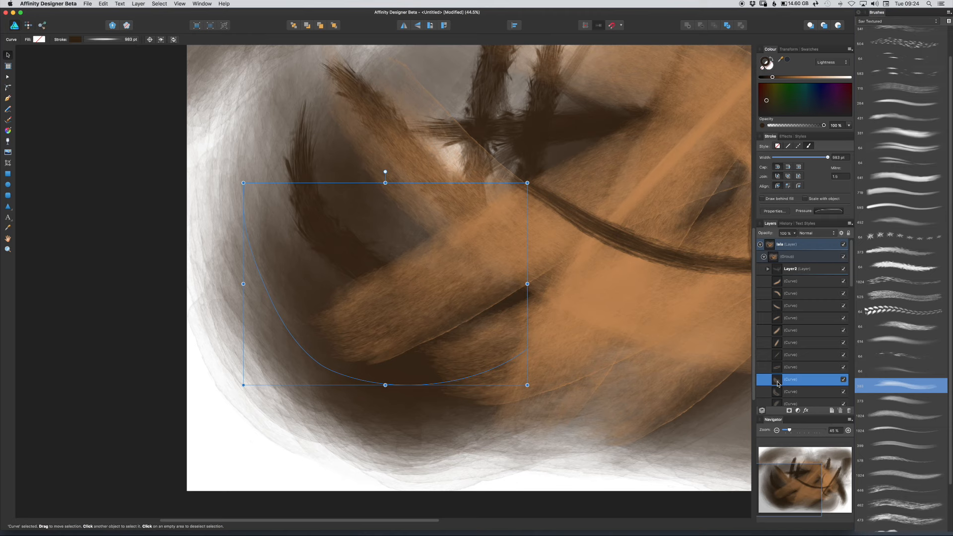
mouse_move(479, 266)
mouse_down()
mouse_move(444, 283)
mouse_move(460, 257)
mouse_move(467, 261)
mouse_up()
key(space)
drag(589, 225, 481, 216)
drag(583, 204, 398, 250)
drag(429, 213, 415, 241)
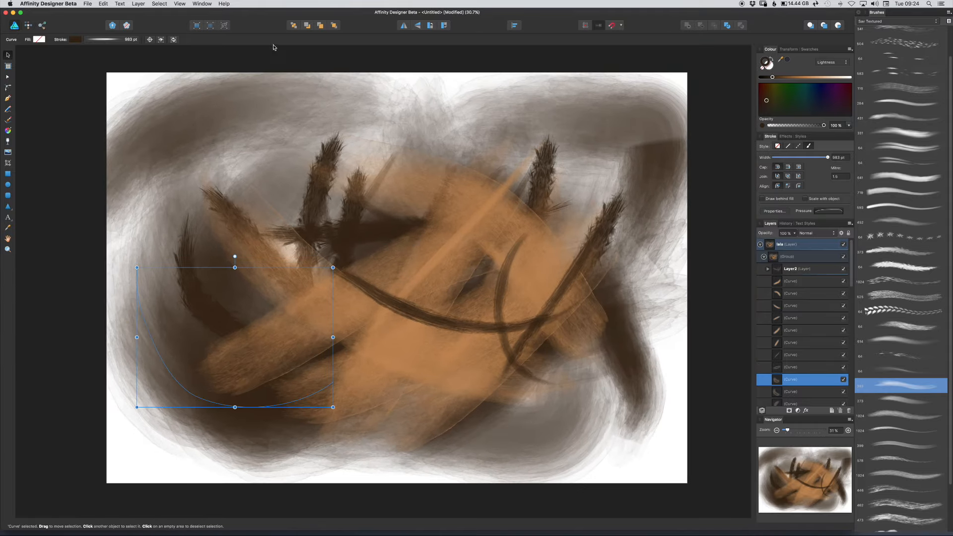
Show the artwork in outline view and inspect the nodes of several individual curves with the Node tool.
click(224, 26)
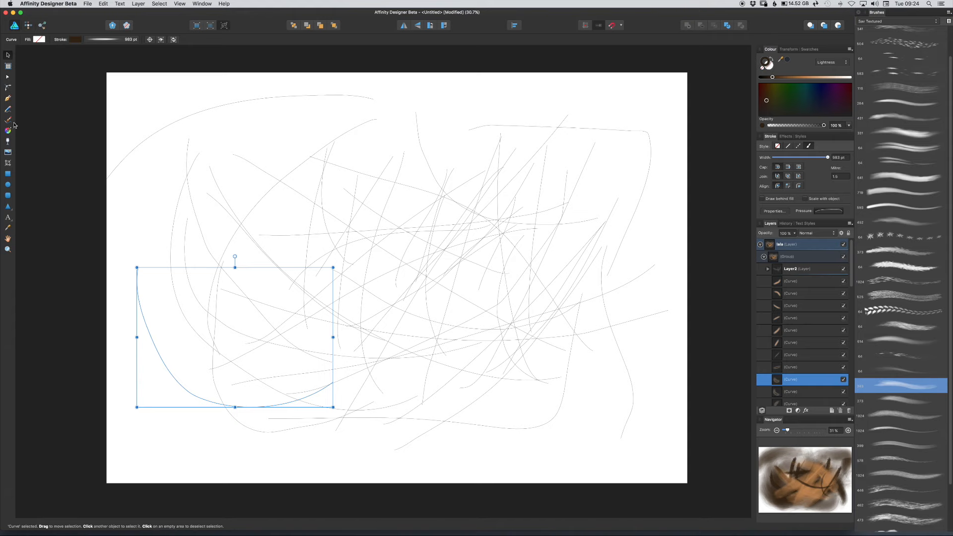
click(8, 78)
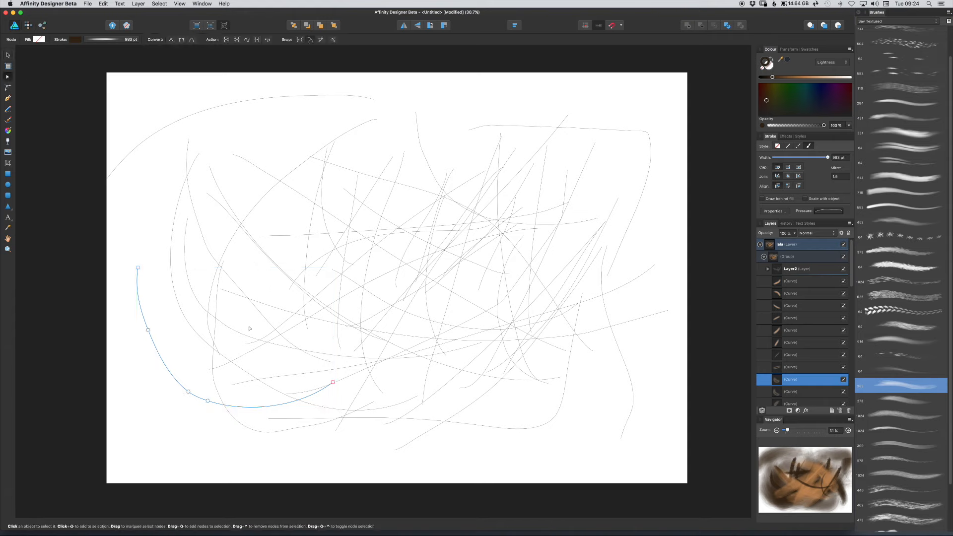
click(280, 309)
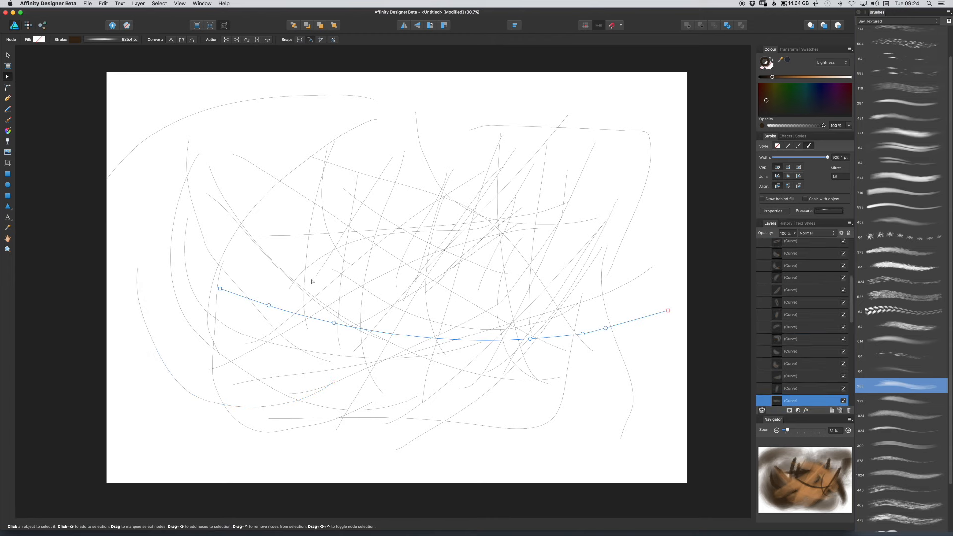
click(324, 256)
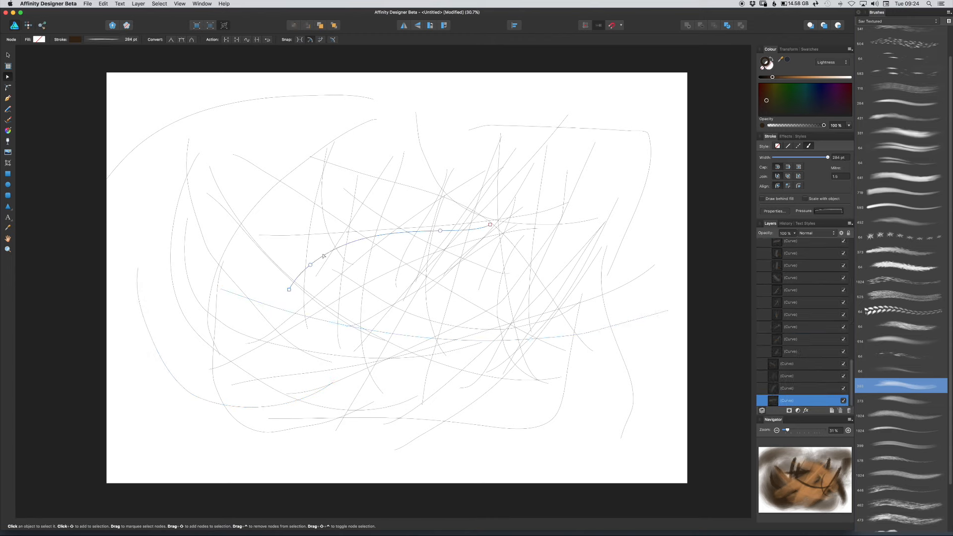
click(524, 217)
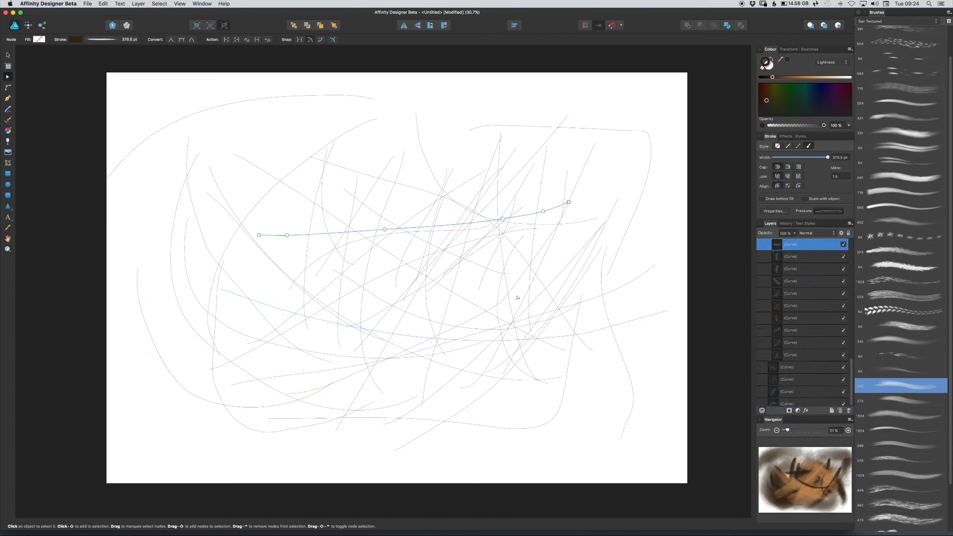
click(477, 317)
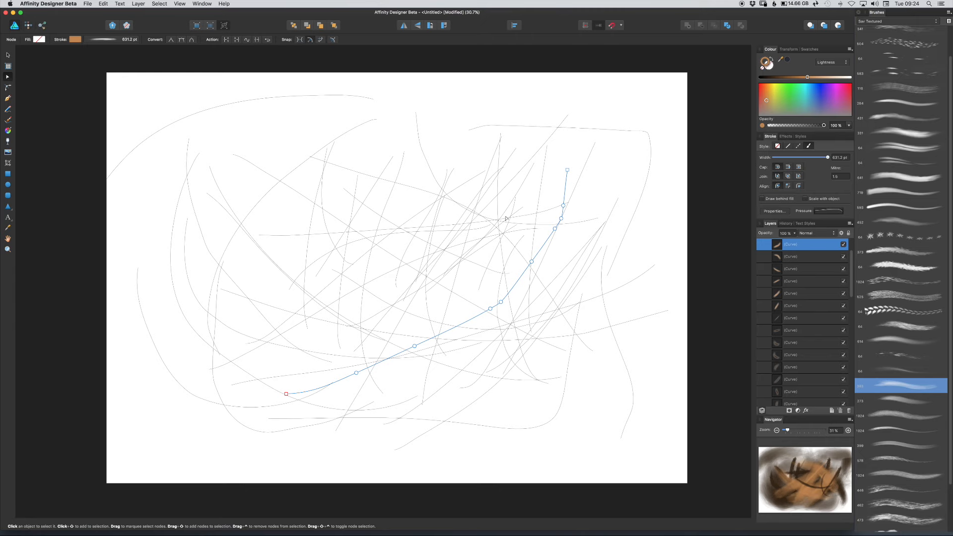
Compare the painted strokes with their vector paths by toggling repeatedly between outline and normal view.
key(super+y)
key(super+y)
key(super+y)
key(super+y)
key(super+y)
key(super+y)
key(super+y)
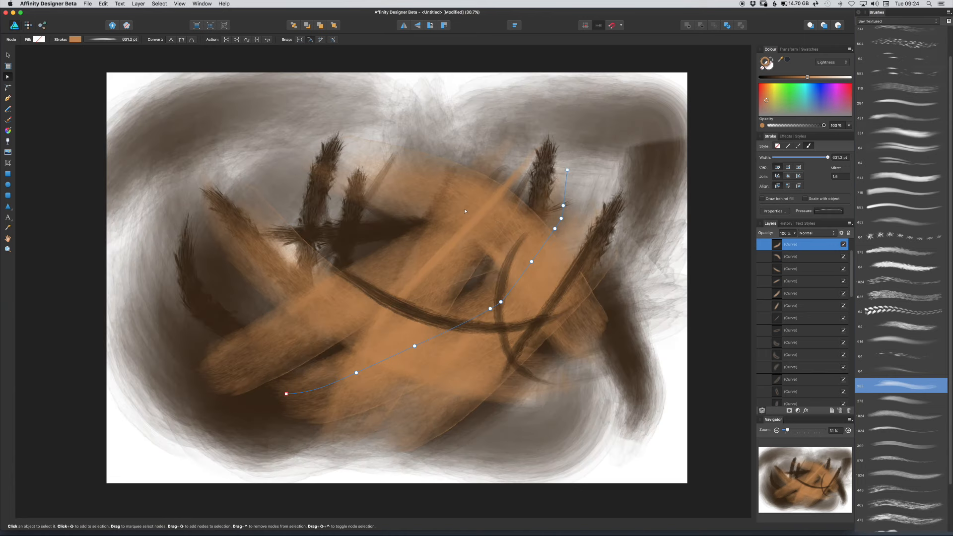
key(super+y)
key(super+y)
key(super+y)
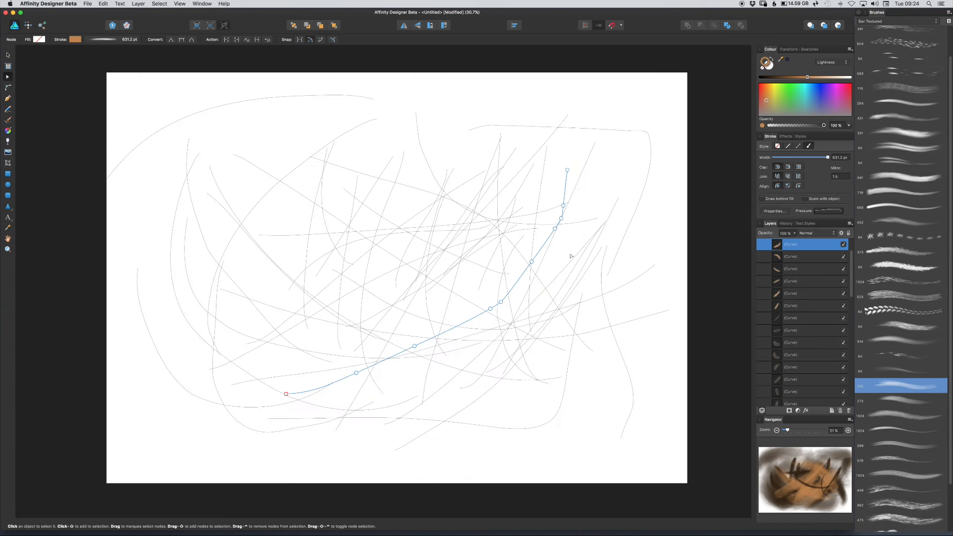
Move the orange curve's upper end node outward, return to normal view and shift the whole stroke up and slightly right.
drag(567, 170, 593, 153)
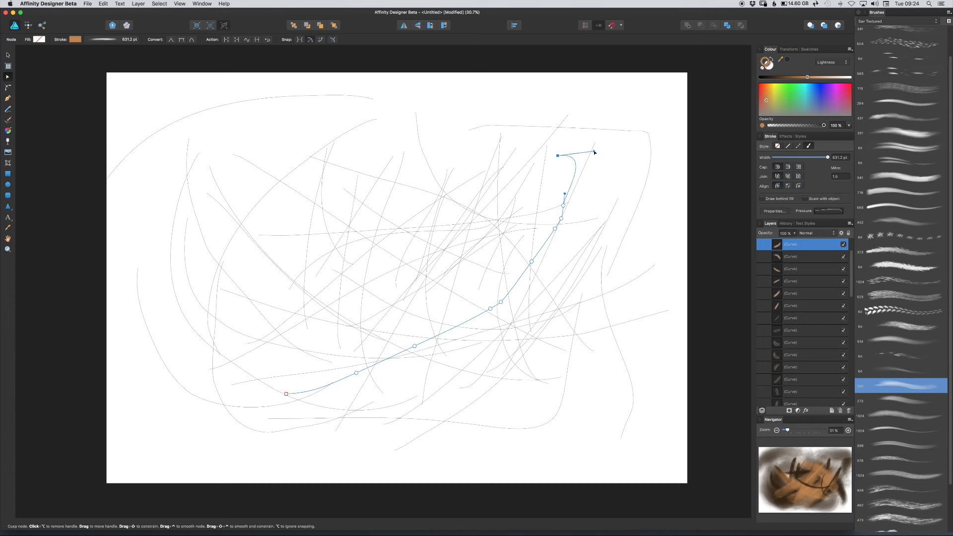
key(super+y)
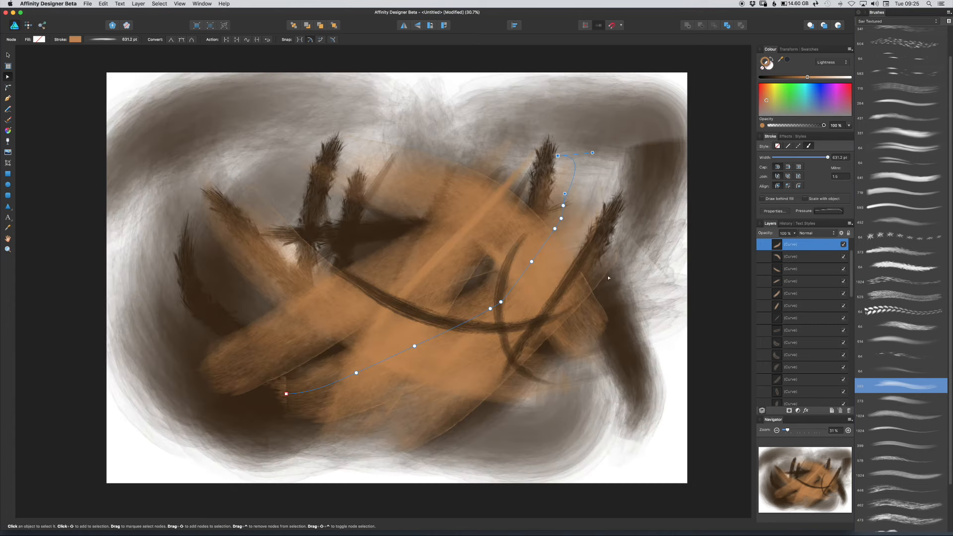
key(v)
drag(461, 255, 530, 214)
drag(639, 247, 596, 246)
Open the recent document Background.afdesign.
mouse_move(460, 529)
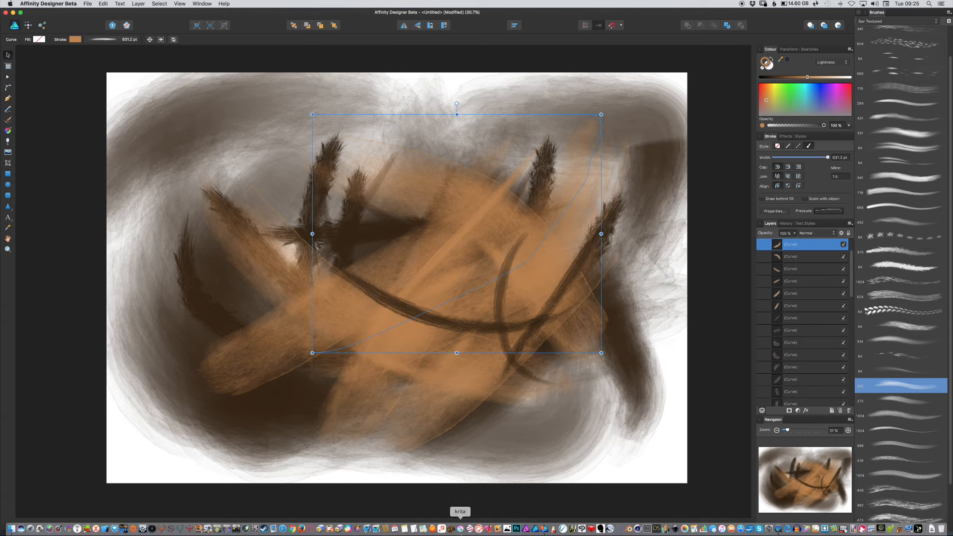
right_click(544, 530)
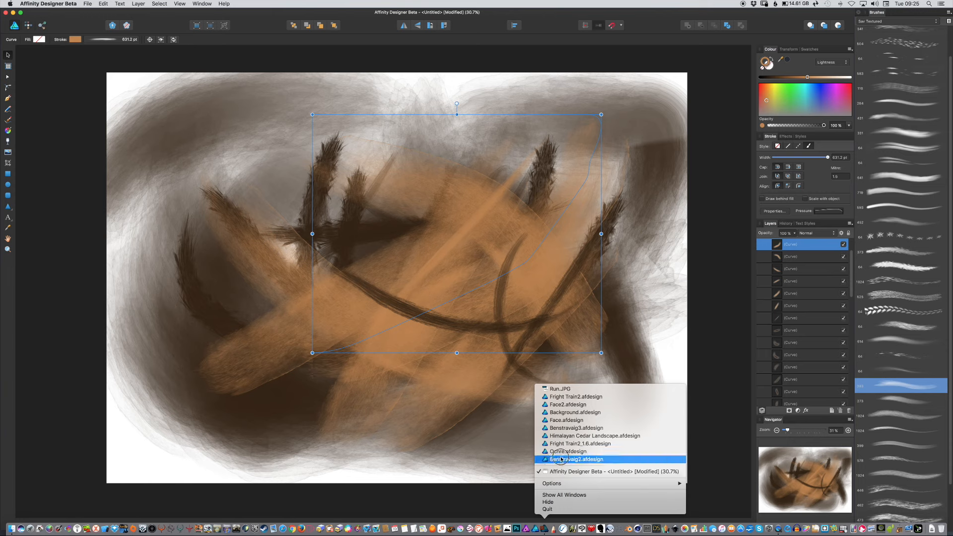
click(564, 413)
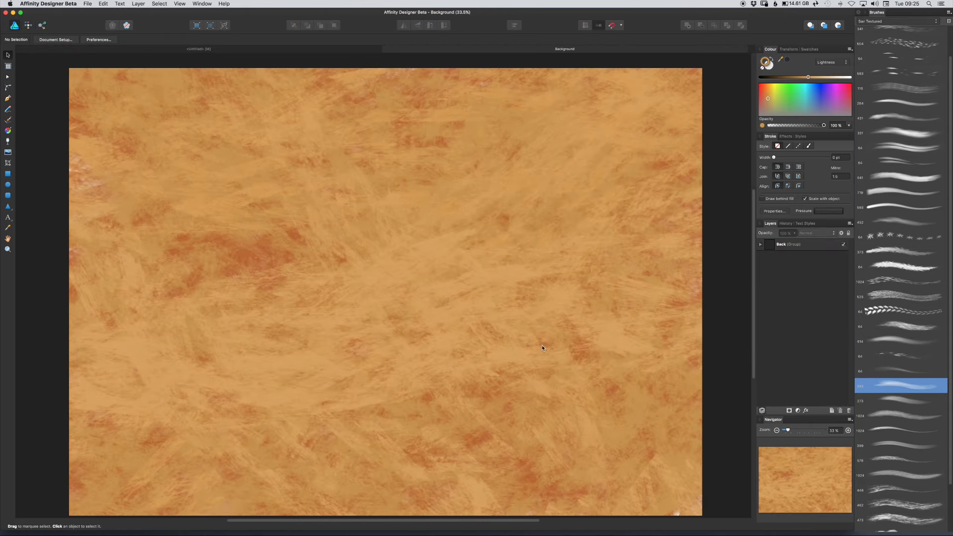
Activate the Vector Brush tool and inspect the layers nested inside the Back group.
click(9, 120)
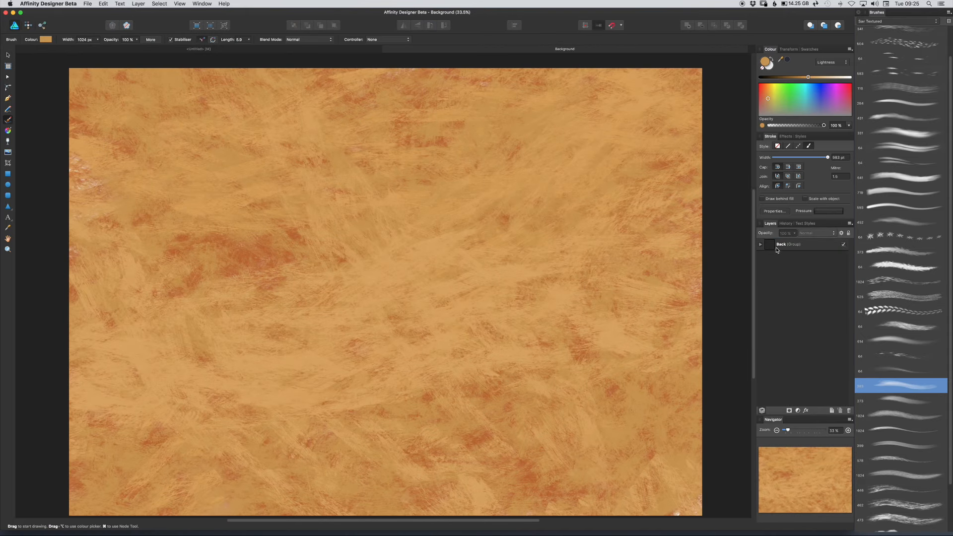
click(761, 244)
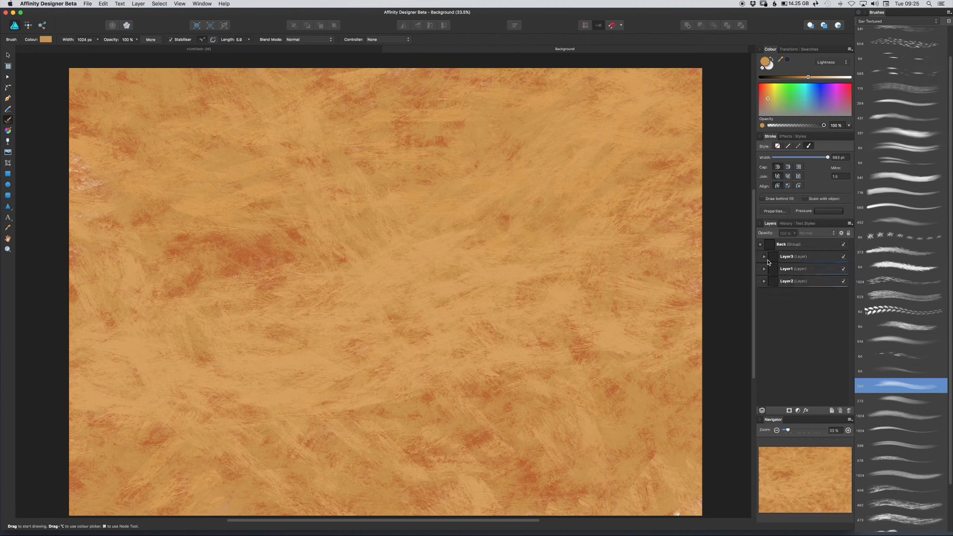
click(759, 245)
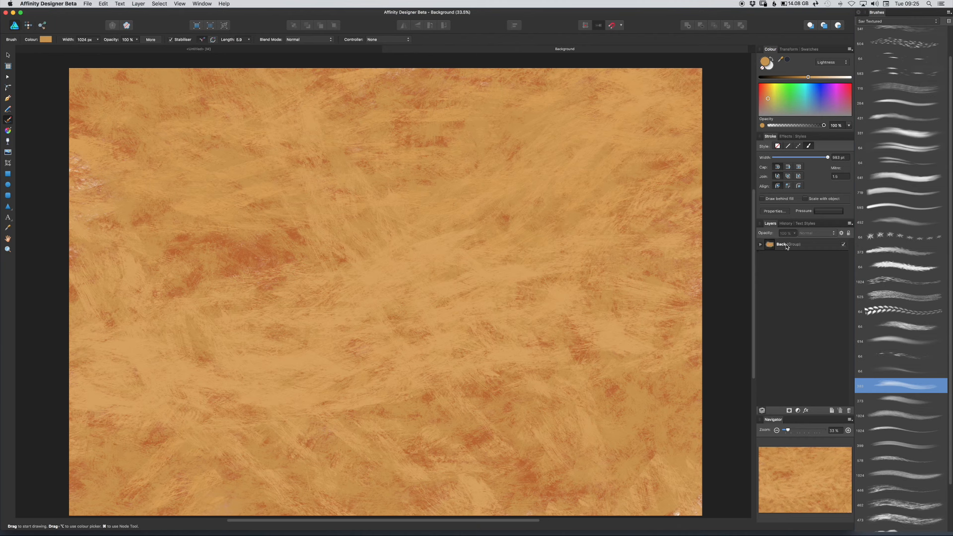
click(761, 245)
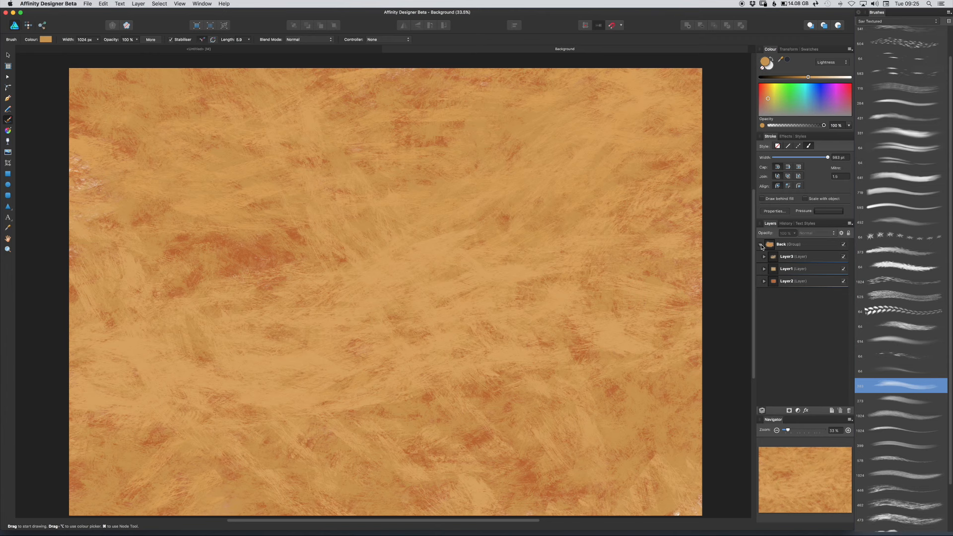
click(760, 244)
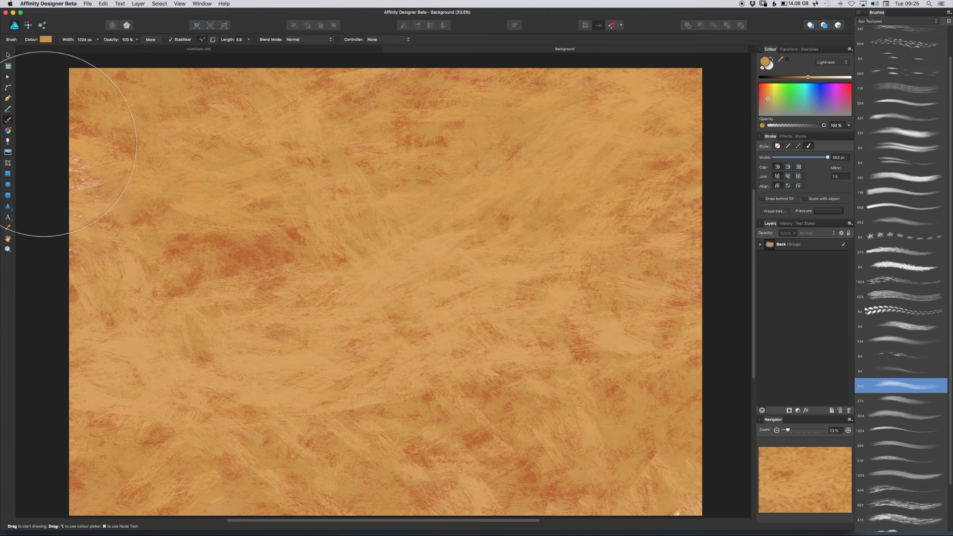
Choose a mid blue colour and paint three broad strokes across the upper part and centre of the textured background.
mouse_move(813, 92)
mouse_down()
mouse_move(811, 102)
mouse_move(796, 77)
mouse_up()
drag(423, 232, 346, 237)
drag(278, 253, 526, 213)
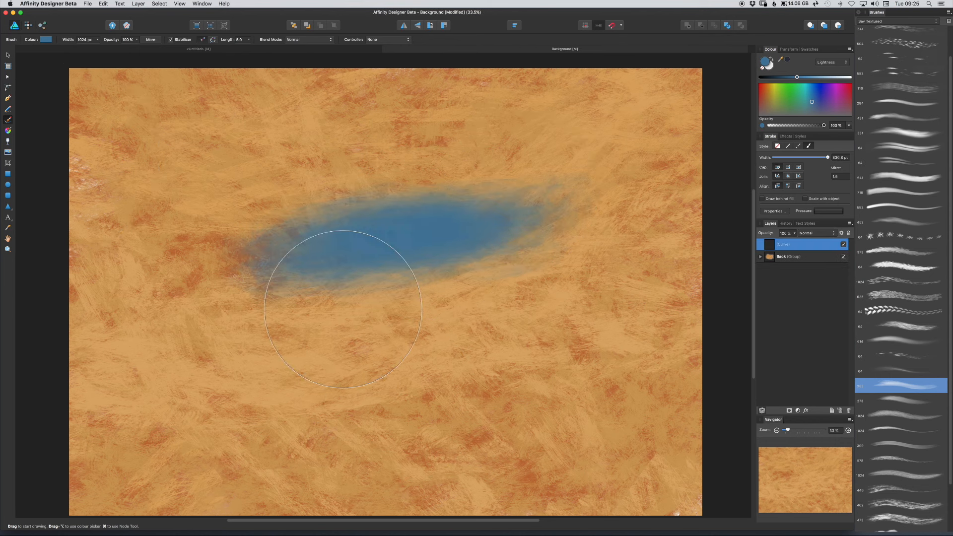
drag(396, 437, 516, 144)
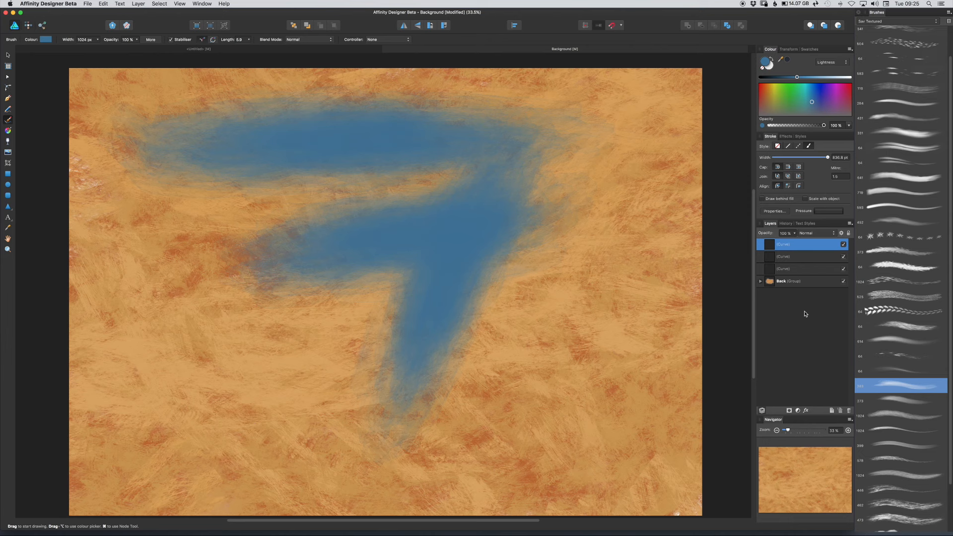
Select the three blue brush curves and group them.
click(796, 269)
shift+click(796, 256)
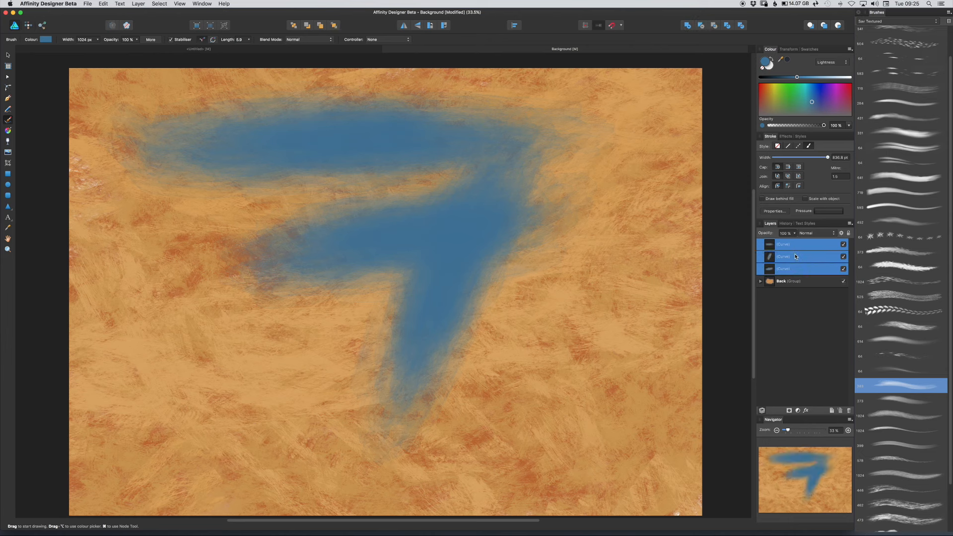
right_click(797, 260)
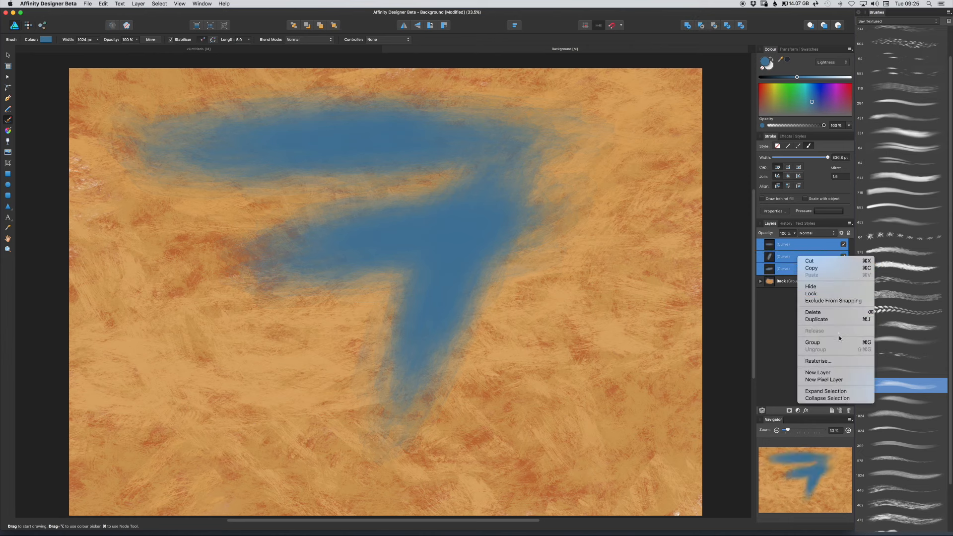
click(824, 342)
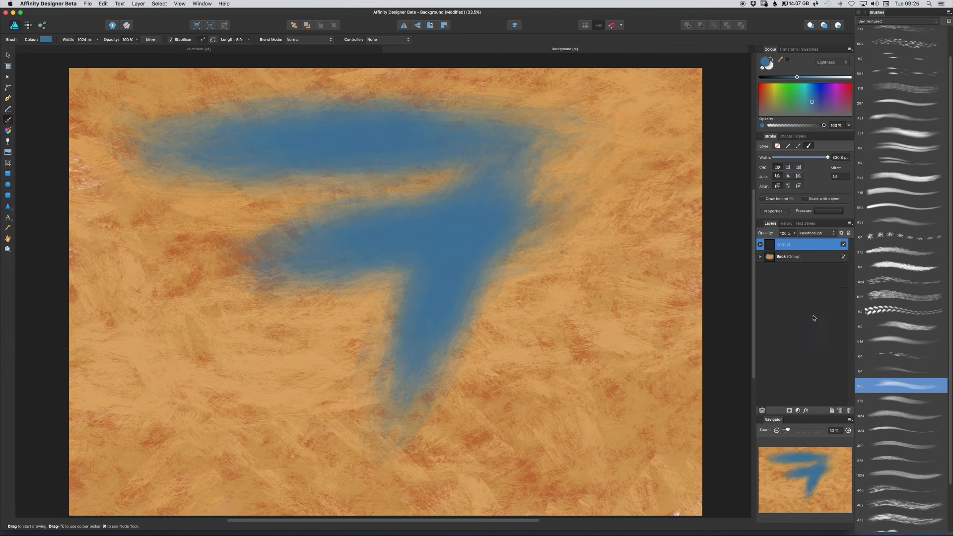
Delete the group of blue strokes above the Back group.
click(793, 258)
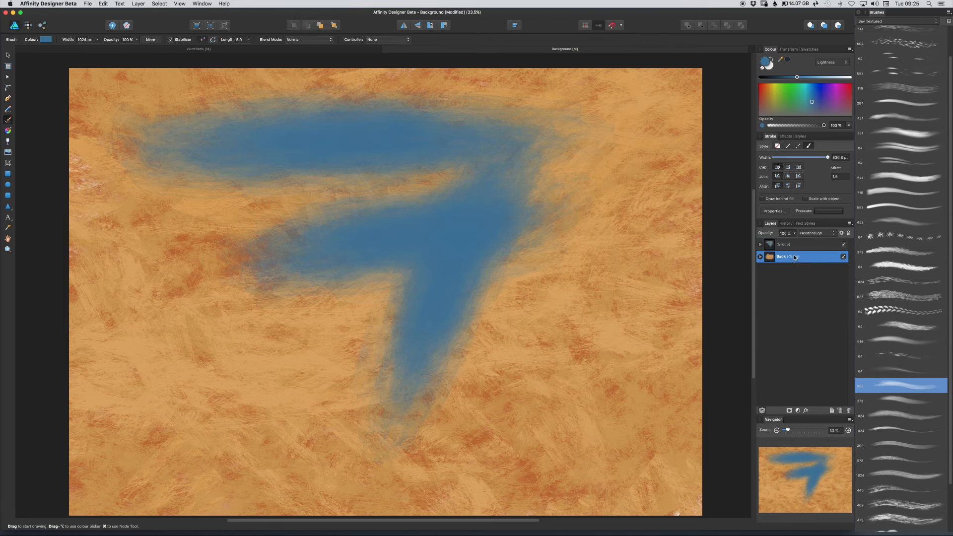
click(788, 249)
click(849, 410)
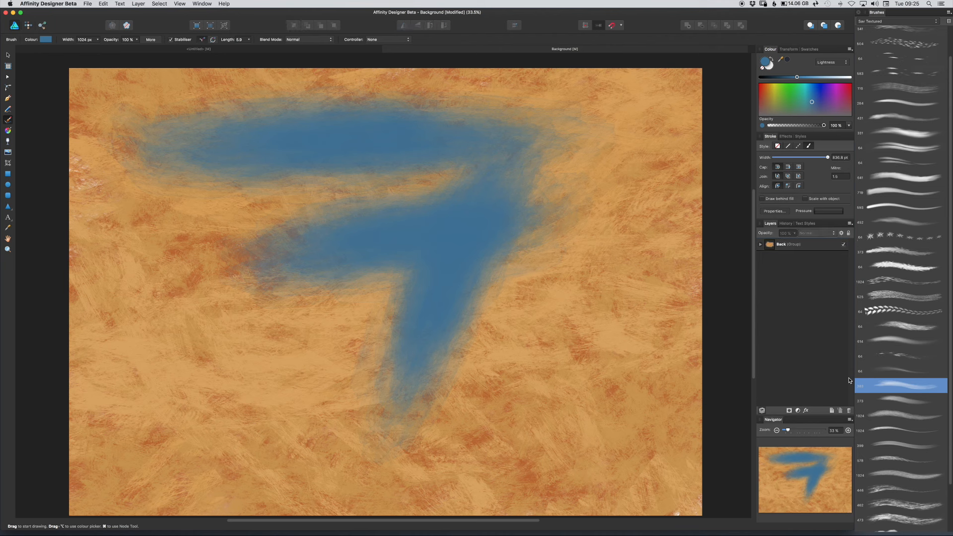
Examine the curves nested inside the sublayers of the Back group, starting with Layer3 and Layer1.
click(758, 246)
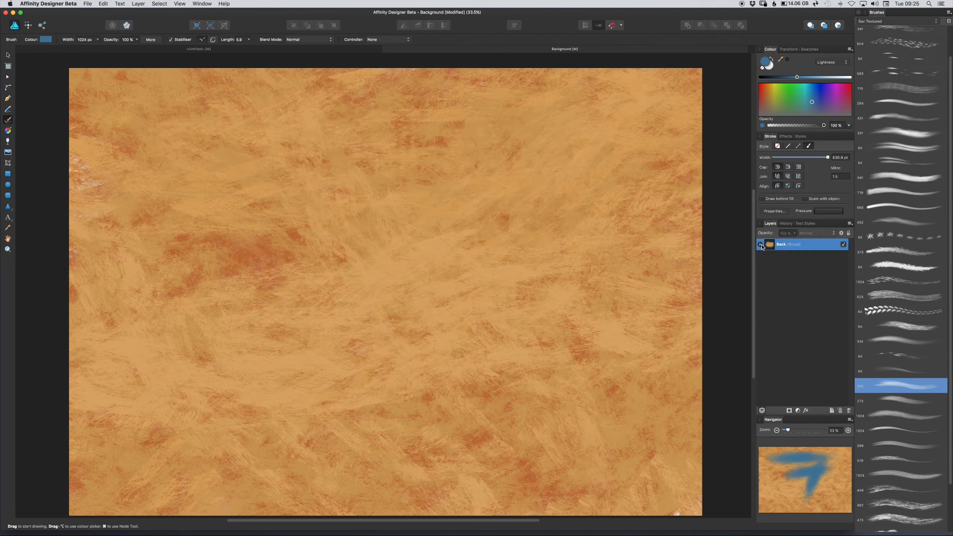
click(759, 245)
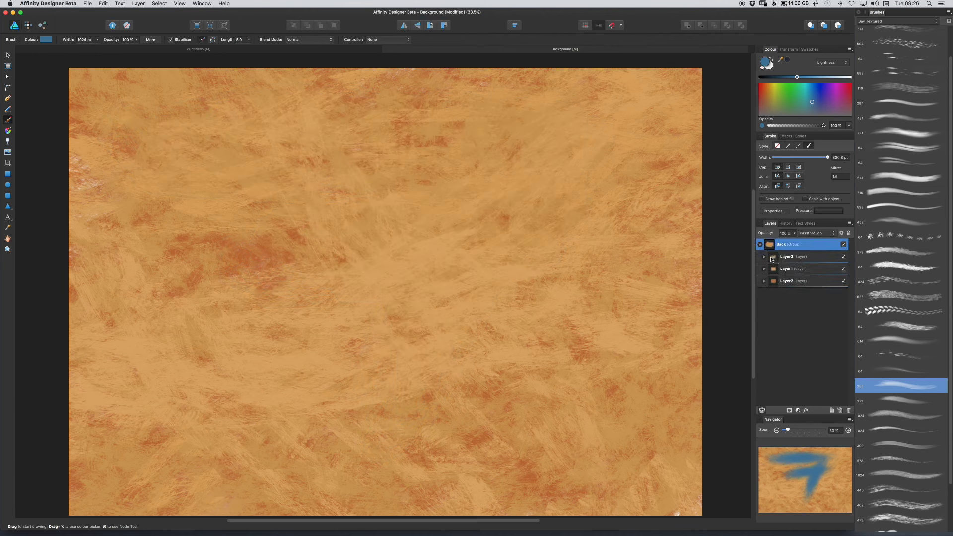
click(764, 256)
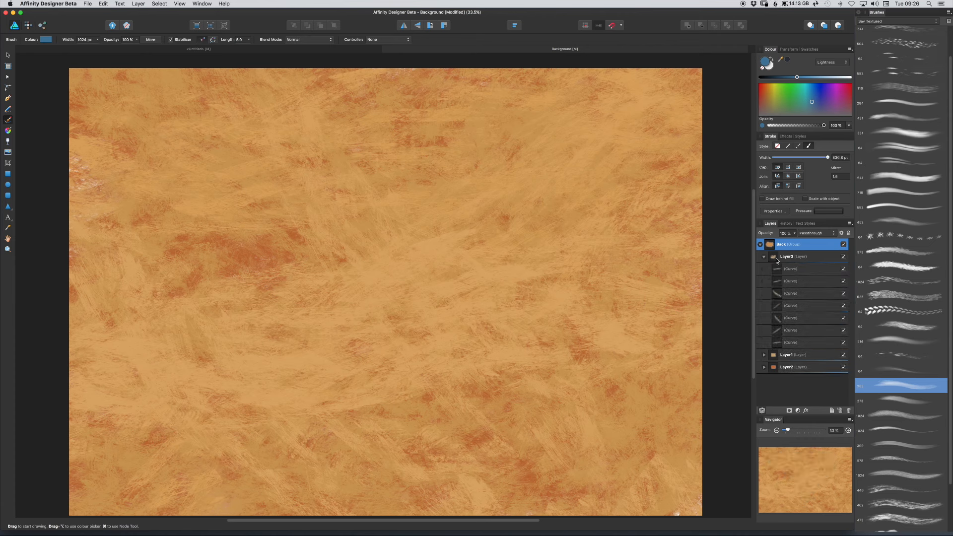
click(763, 257)
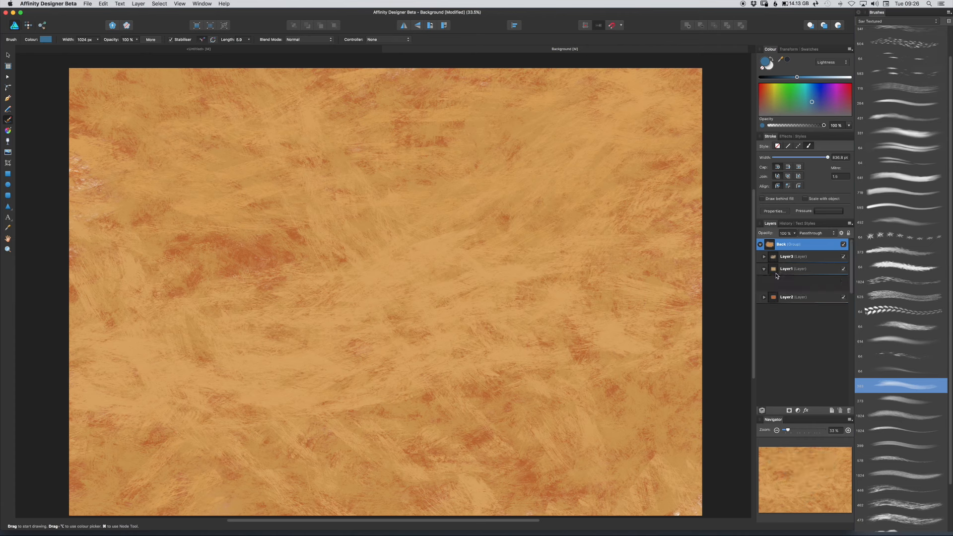
click(764, 268)
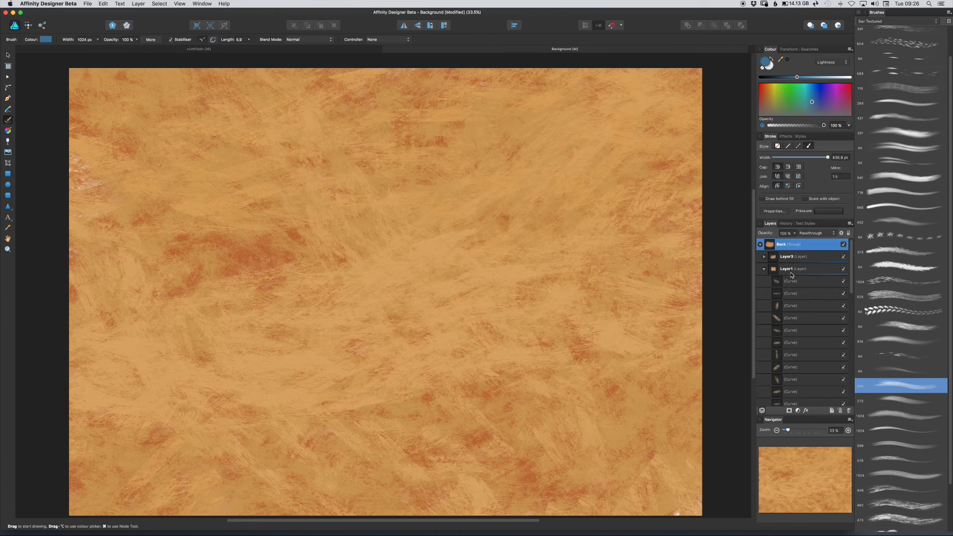
click(764, 268)
click(764, 281)
click(764, 282)
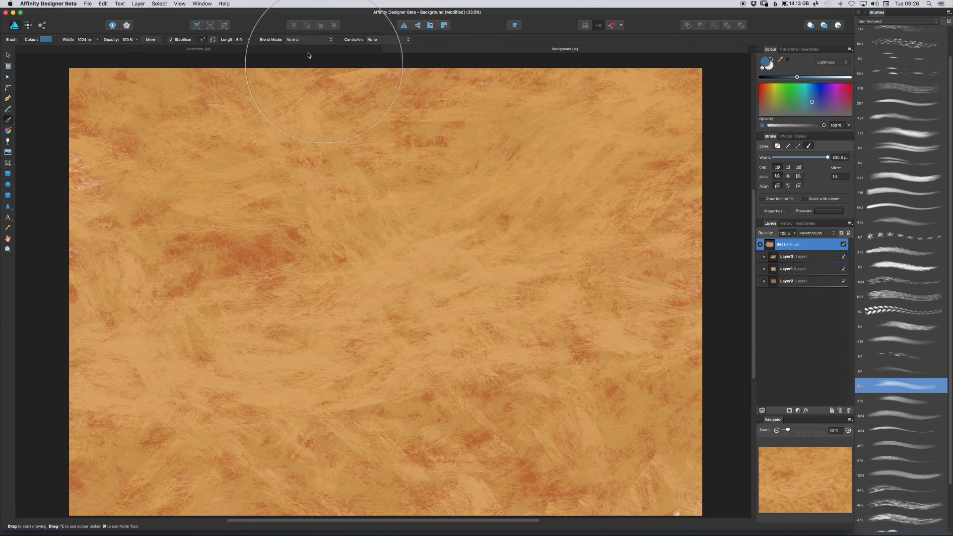
Check the background's brush paths in outline view, return to the normal view and collapse the Back group.
click(224, 27)
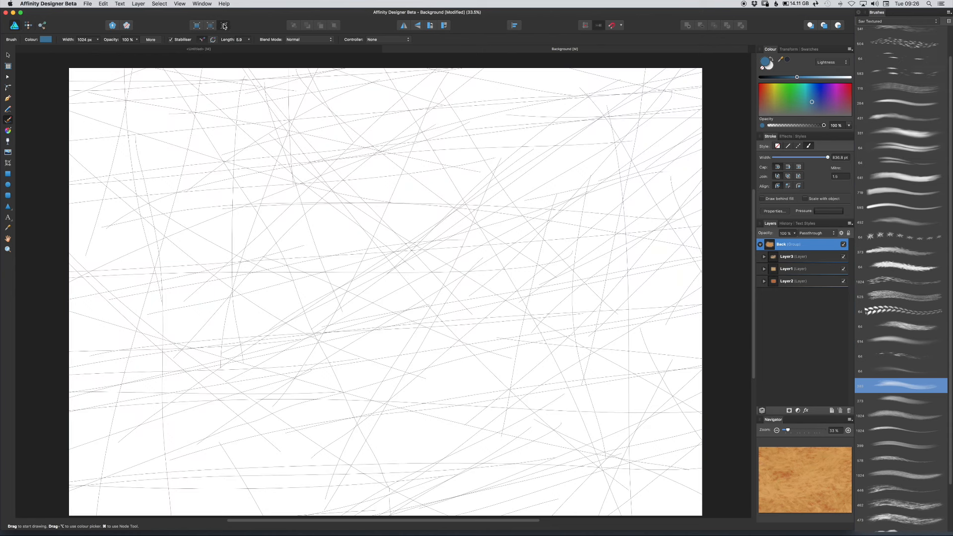
click(224, 26)
click(760, 244)
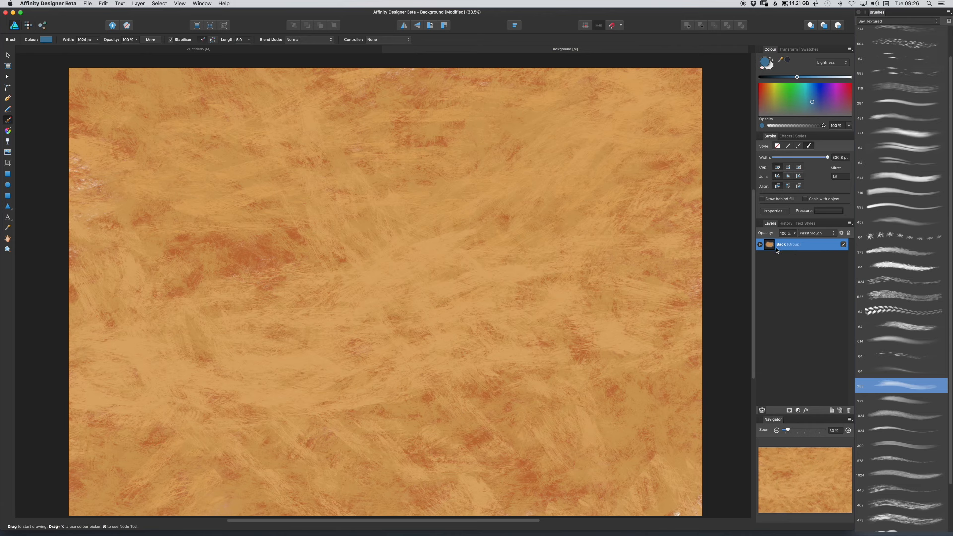
click(760, 246)
click(760, 245)
double_click(809, 246)
click(775, 255)
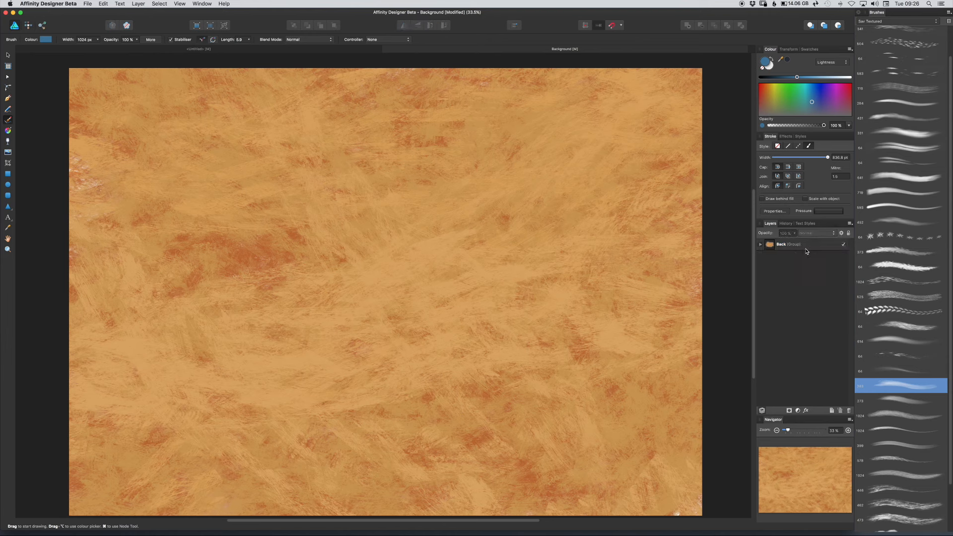
Try rasterising the topmost curve in Layer3 of the Back group, and undo the conversion.
click(794, 247)
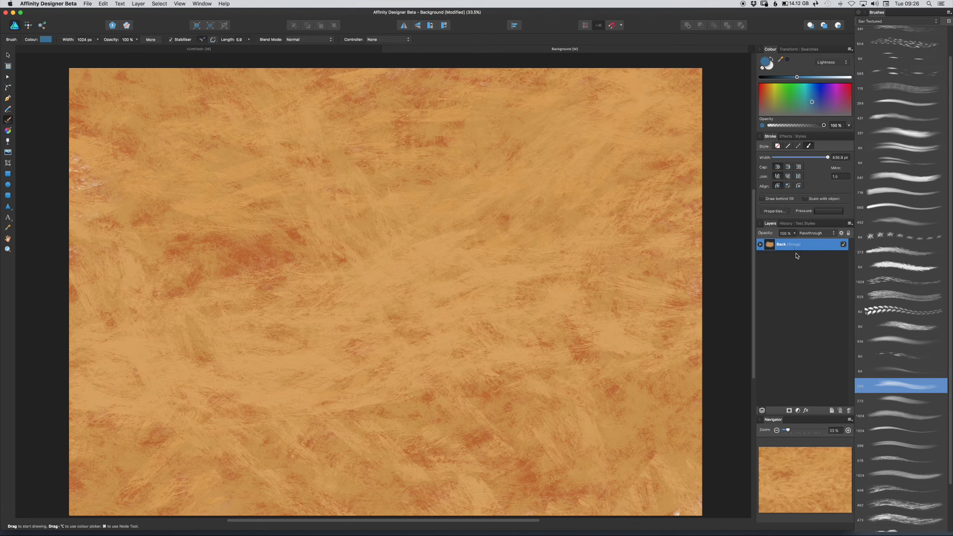
click(759, 245)
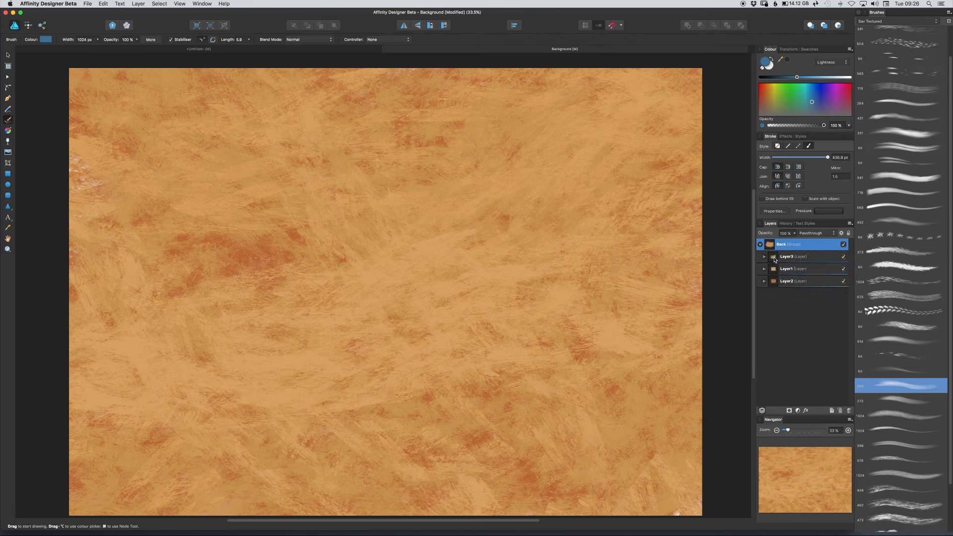
click(763, 257)
double_click(799, 269)
right_click(799, 269)
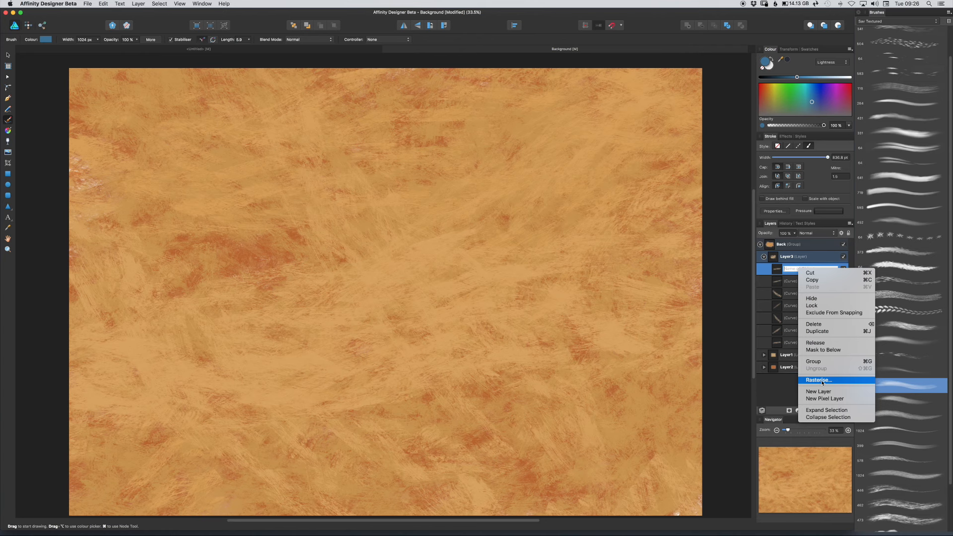
click(819, 380)
click(762, 280)
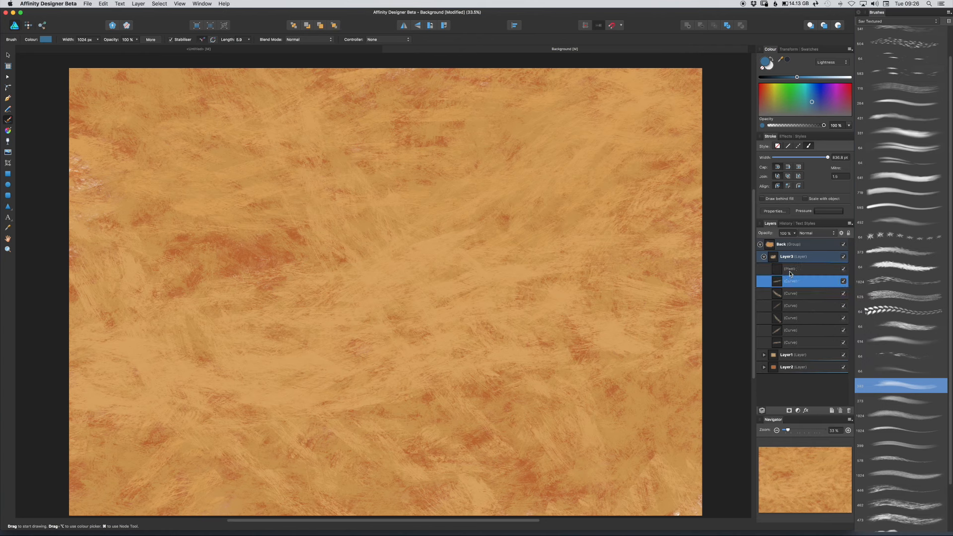
click(790, 271)
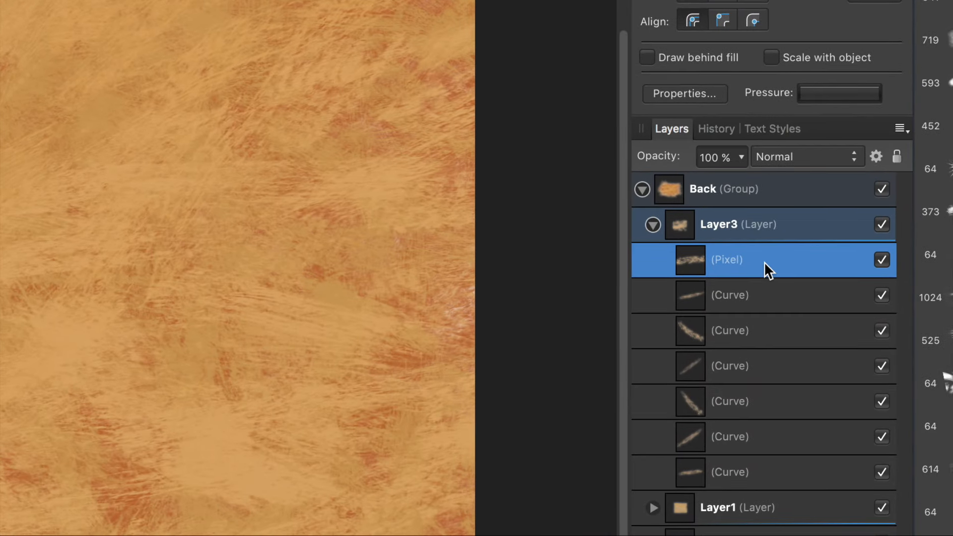
key(super+z)
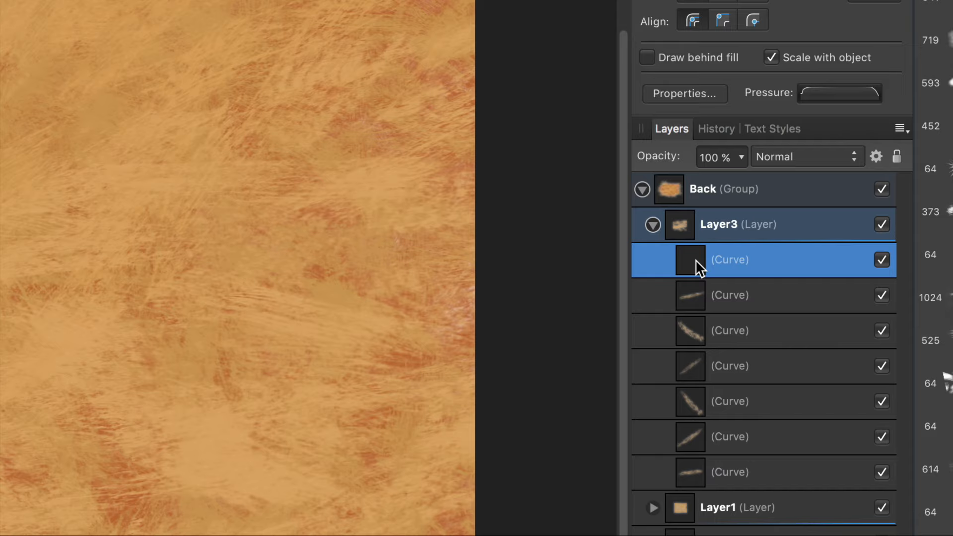
key(super+z)
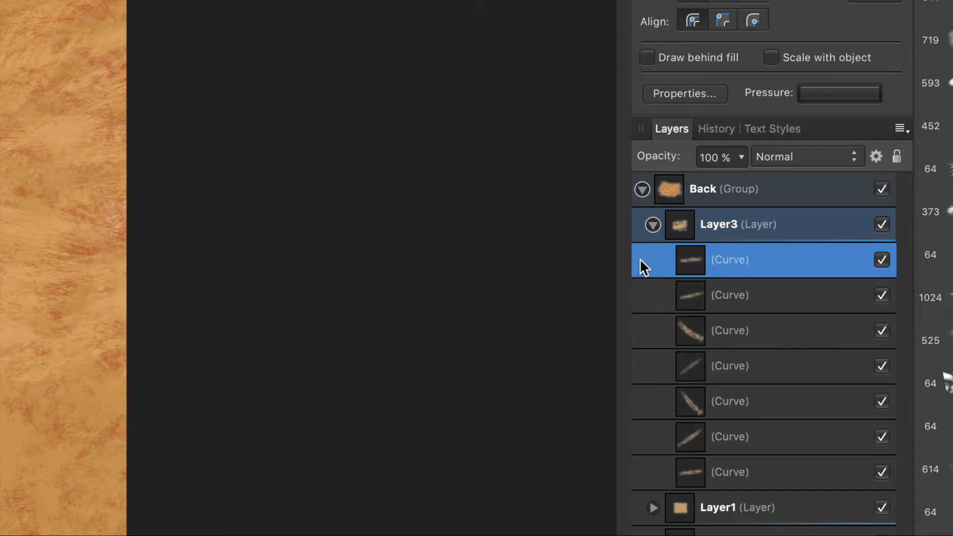
Rasterise the topmost curve in Layer3 into a pixel layer.
right_click(727, 257)
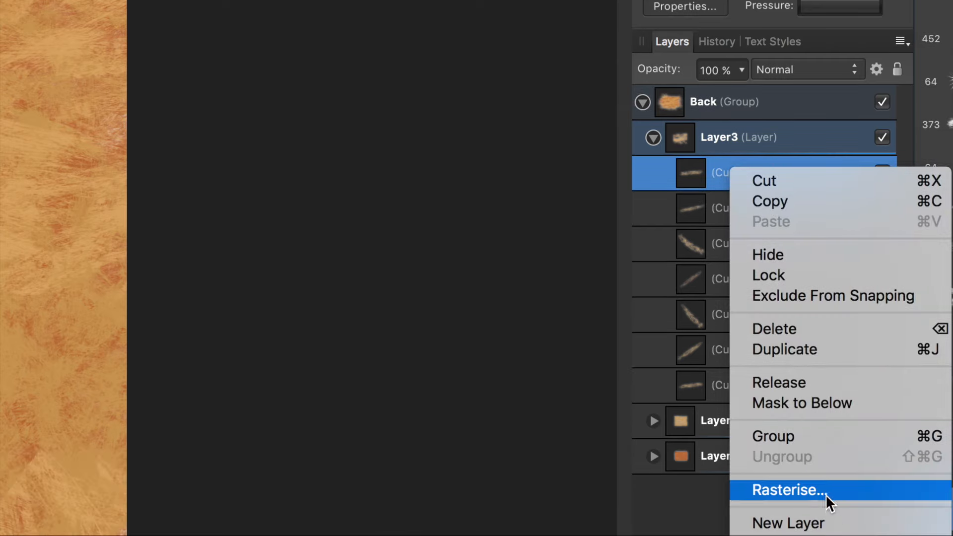
click(828, 490)
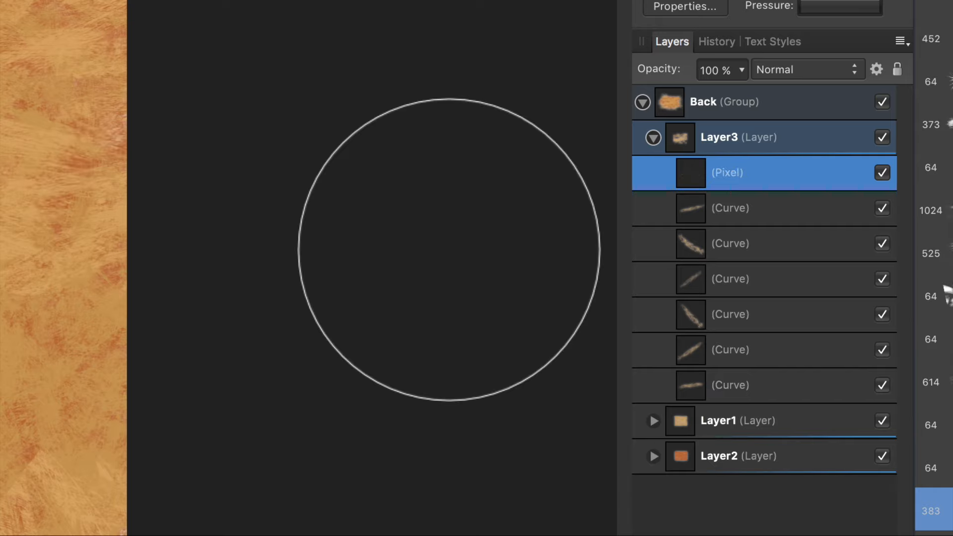
scroll(449, 248, down, 4)
drag(234, 154, 423, 233)
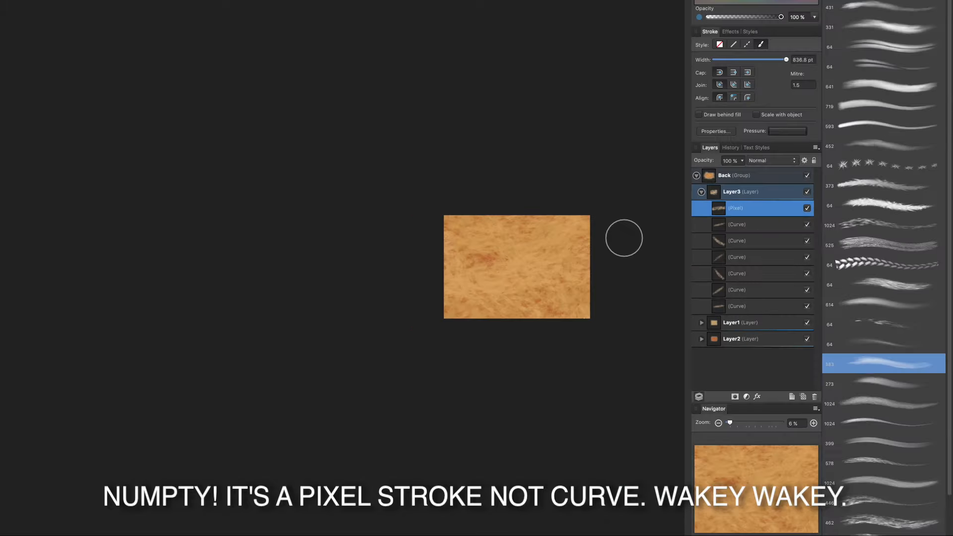
drag(627, 313, 396, 248)
scroll(388, 242, up, 5)
scroll(389, 242, up, 1)
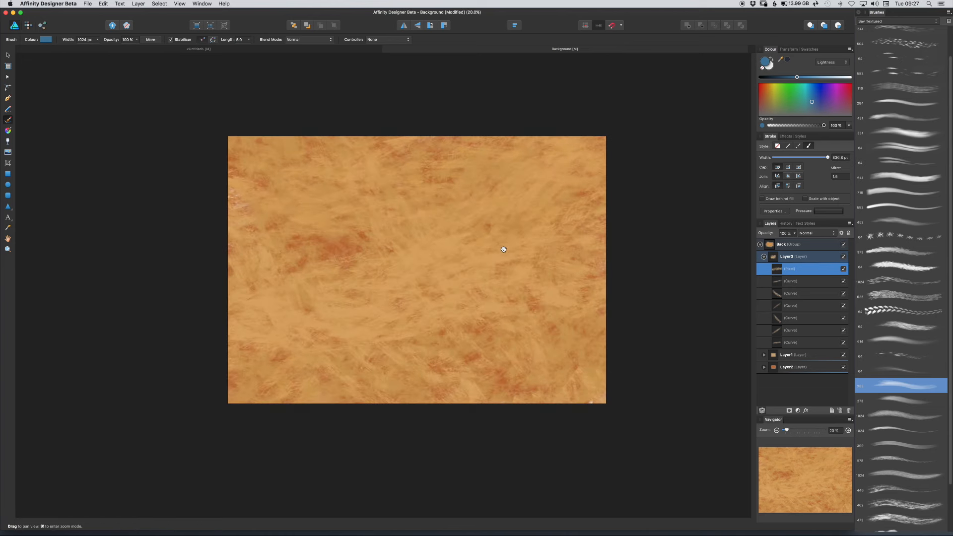
drag(500, 251, 447, 240)
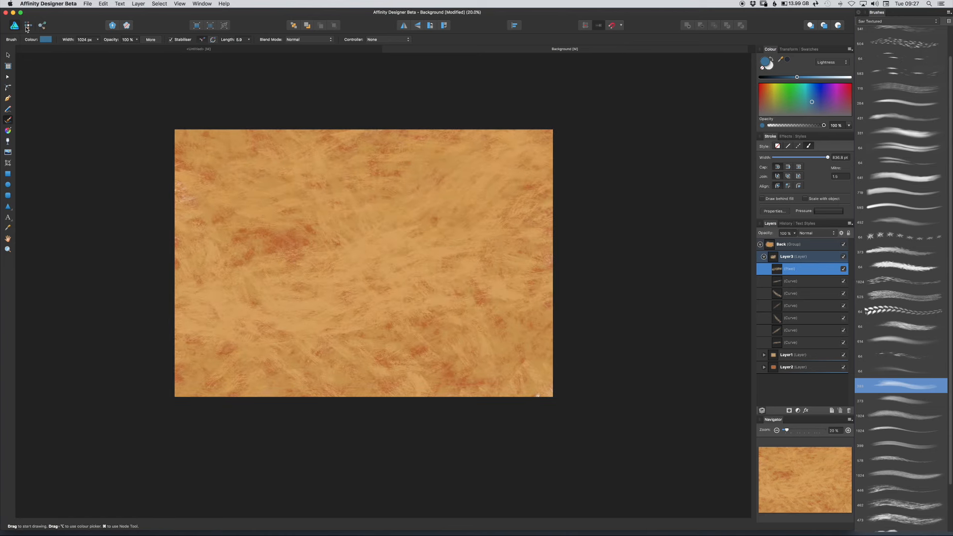
Move the rasterised stroke out of Layer3 to above the Back group, and hide the Back group.
drag(777, 270, 790, 245)
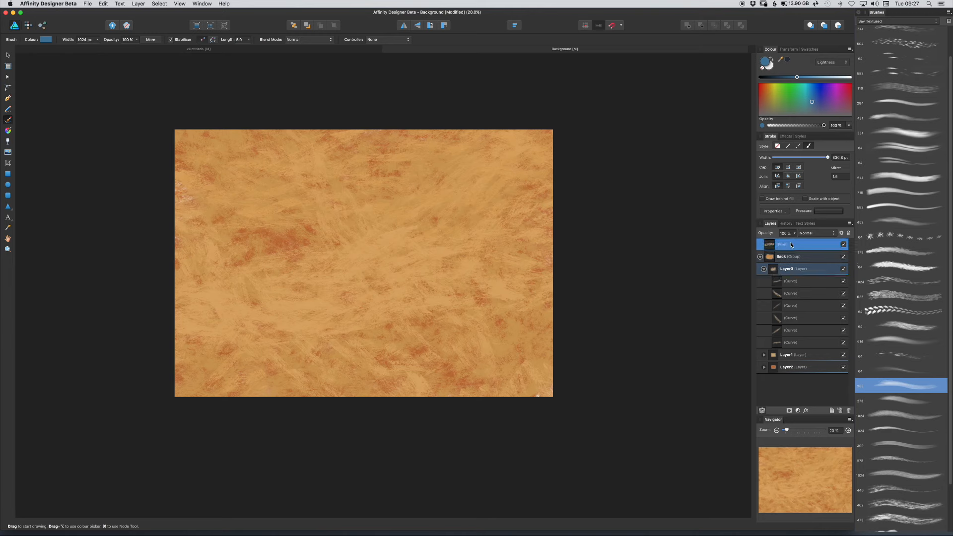
click(843, 257)
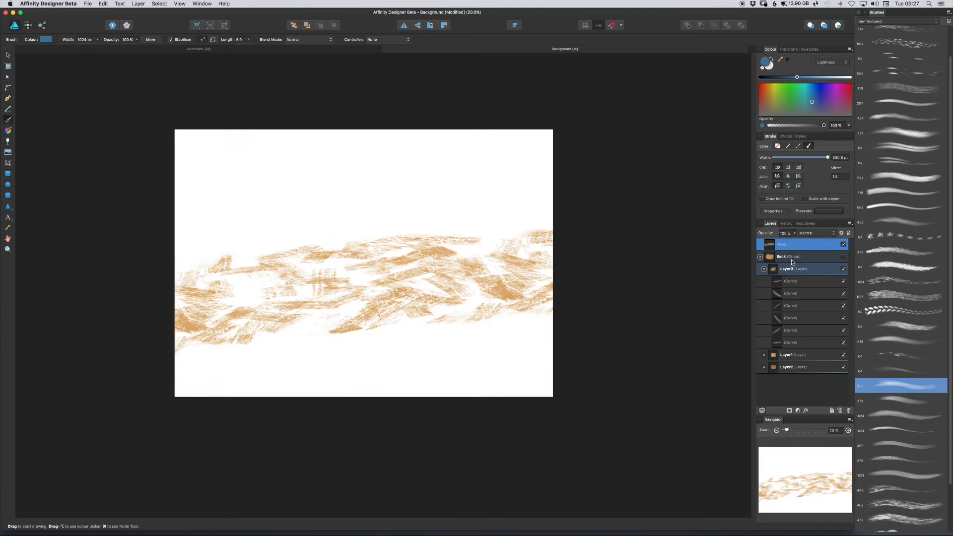
click(772, 244)
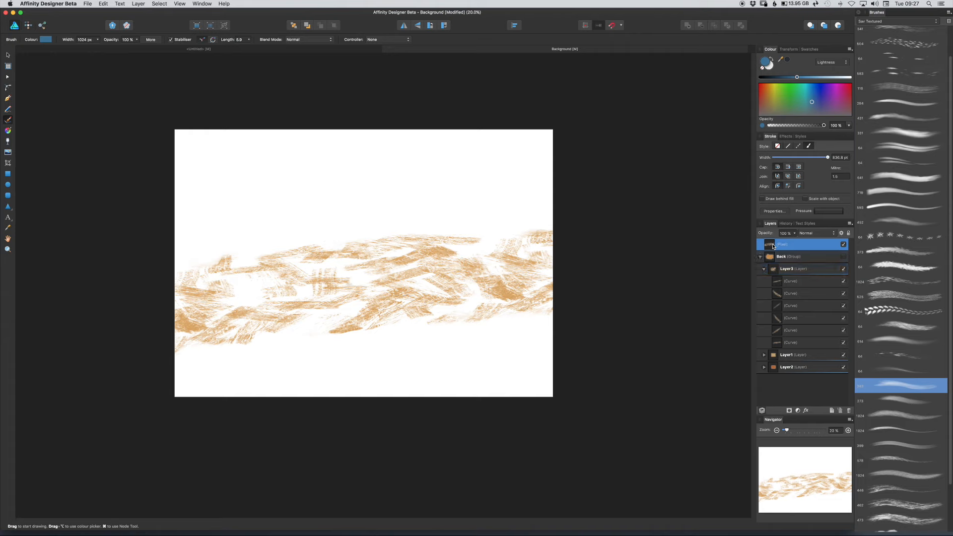
Shift the pixel stroke slightly upward on the page with the Move tool.
click(8, 54)
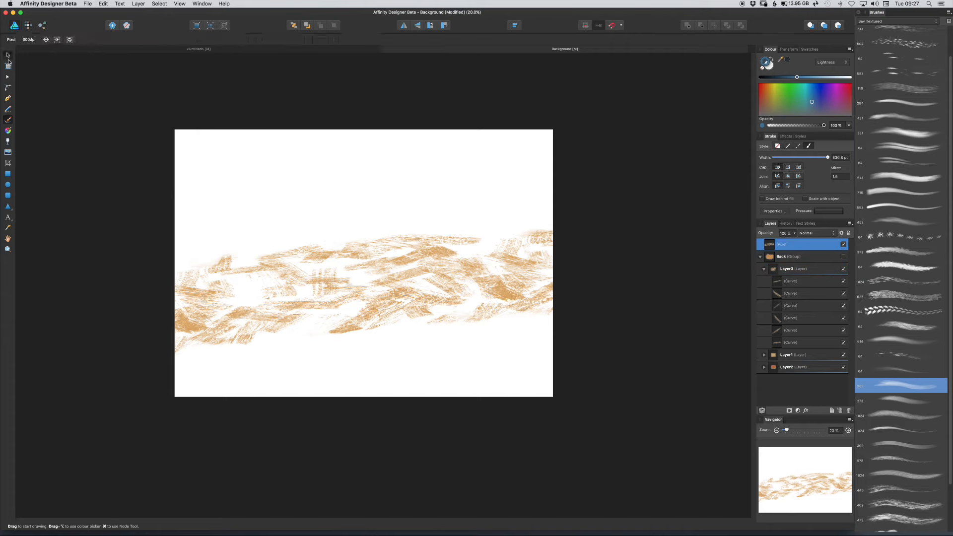
drag(385, 270, 380, 228)
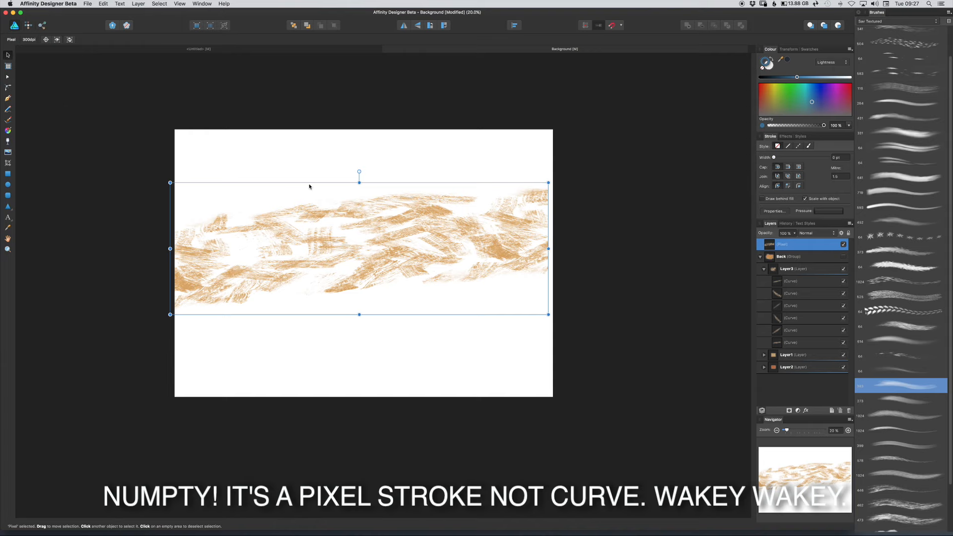
drag(377, 247, 381, 255)
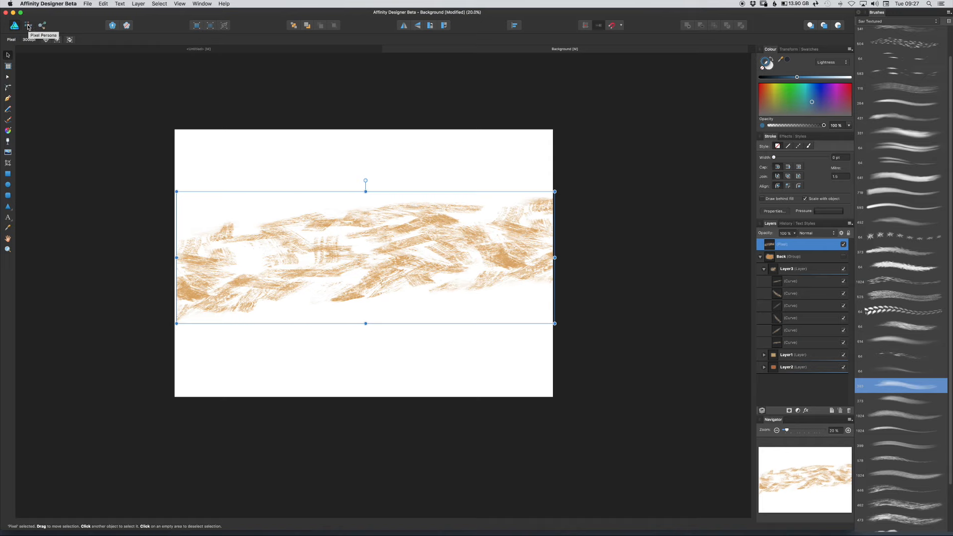
Switch to the Pixel Persona and smear the upper edge of the pixel stroke with the Smudge tool.
click(28, 27)
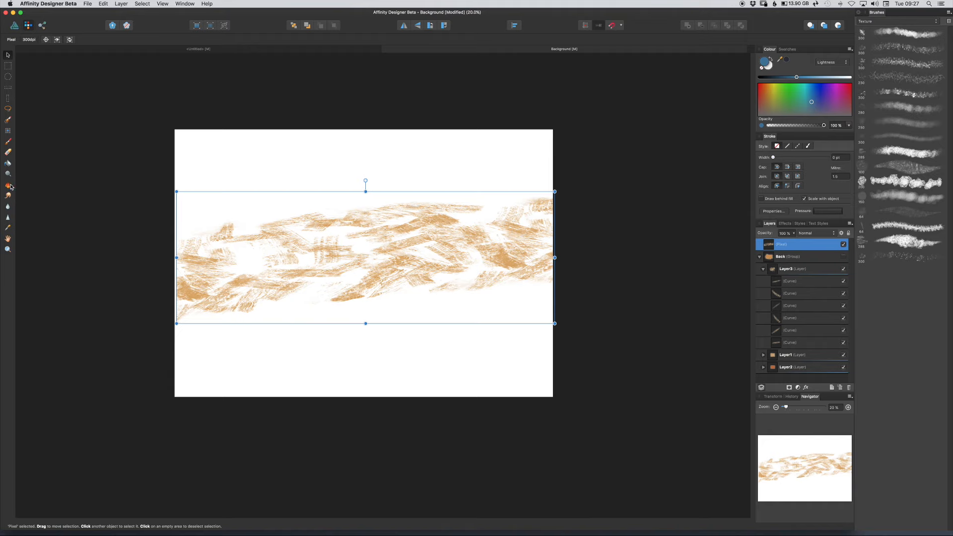
click(8, 196)
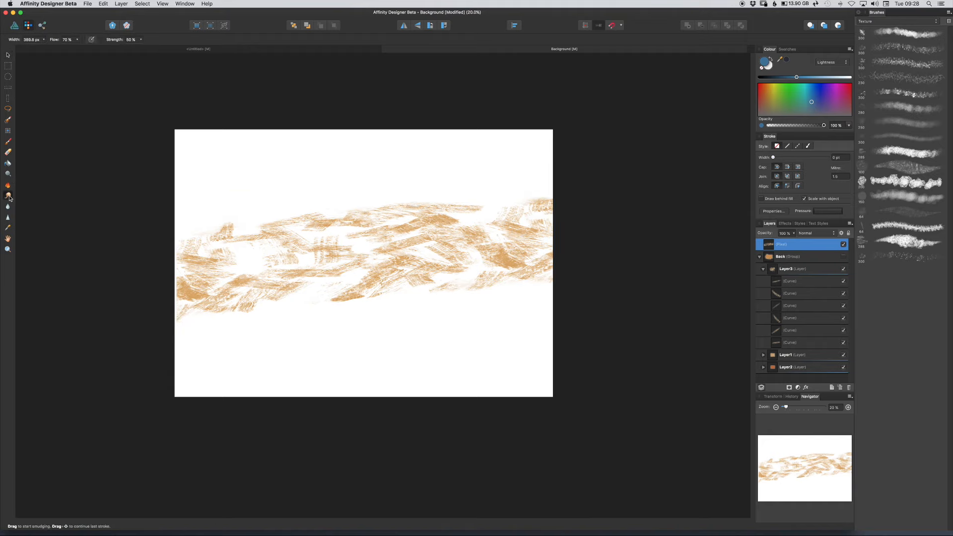
mouse_move(338, 220)
mouse_down()
mouse_move(368, 197)
mouse_move(356, 218)
mouse_move(327, 222)
mouse_move(314, 205)
mouse_move(314, 217)
mouse_move(325, 196)
mouse_move(319, 219)
mouse_move(323, 201)
mouse_move(348, 214)
mouse_move(334, 216)
mouse_move(360, 205)
mouse_move(363, 214)
mouse_move(360, 201)
mouse_move(362, 218)
mouse_move(354, 209)
mouse_move(355, 220)
mouse_move(347, 217)
mouse_move(366, 222)
mouse_move(519, 201)
mouse_up()
mouse_move(457, 191)
mouse_down()
mouse_move(468, 167)
mouse_move(478, 202)
mouse_move(518, 155)
mouse_move(521, 178)
mouse_move(537, 159)
mouse_up()
mouse_move(484, 213)
mouse_down()
mouse_move(428, 227)
mouse_move(385, 223)
mouse_move(440, 214)
mouse_up()
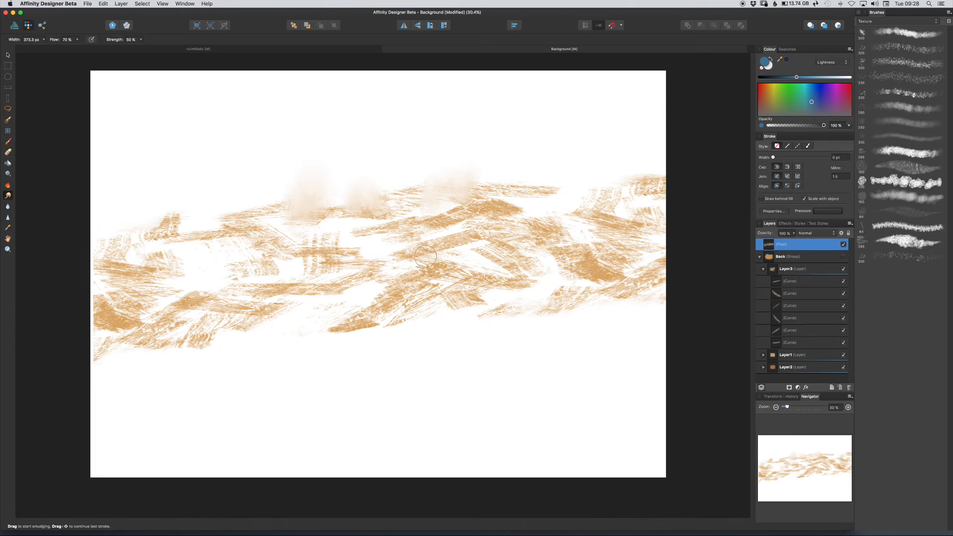
Move the smudged pixel layer back into Layer3 above its curves, and collapse the Back group.
click(759, 257)
drag(799, 260, 778, 260)
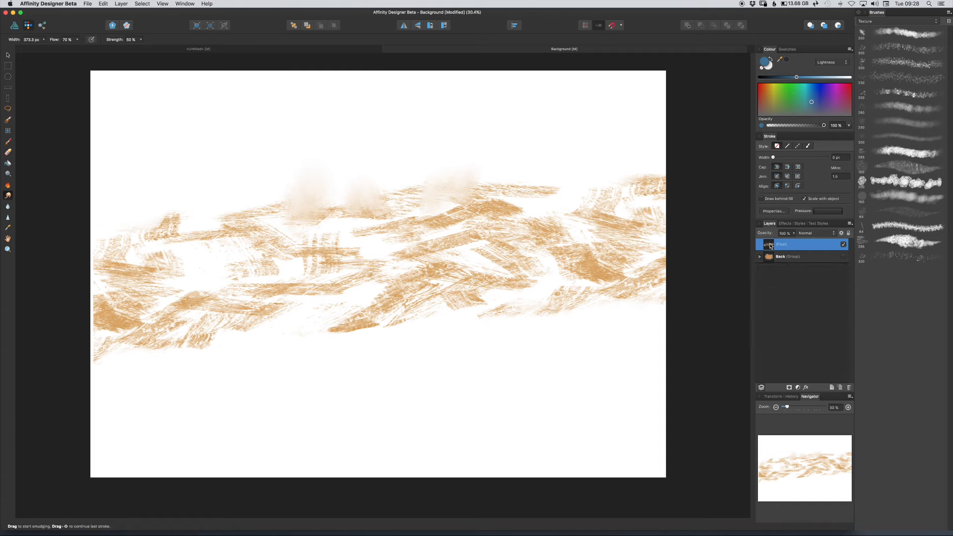
click(759, 256)
mouse_move(772, 245)
mouse_down()
mouse_move(794, 275)
mouse_move(773, 274)
mouse_up()
click(759, 245)
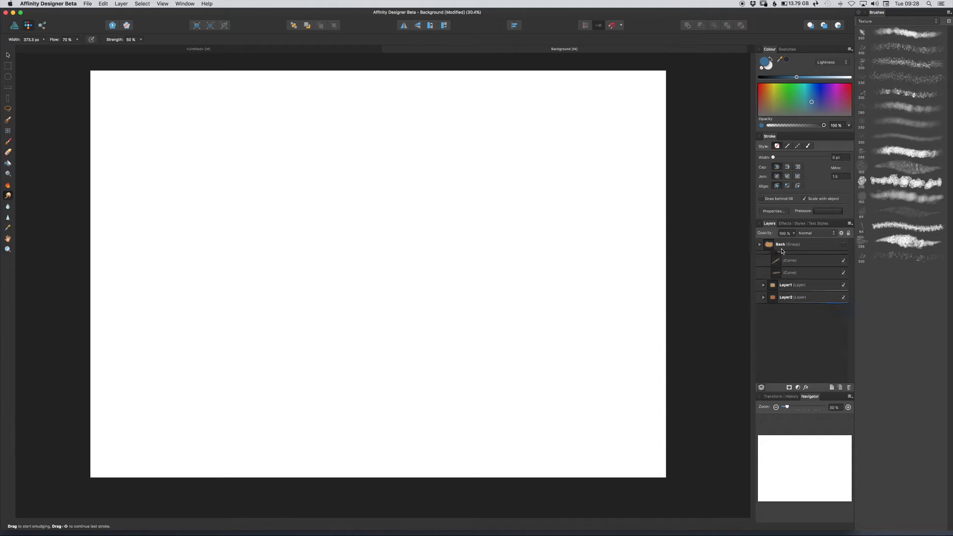
Show the Back group again, expand it and select the pixel layer at the top of Layer3.
click(843, 244)
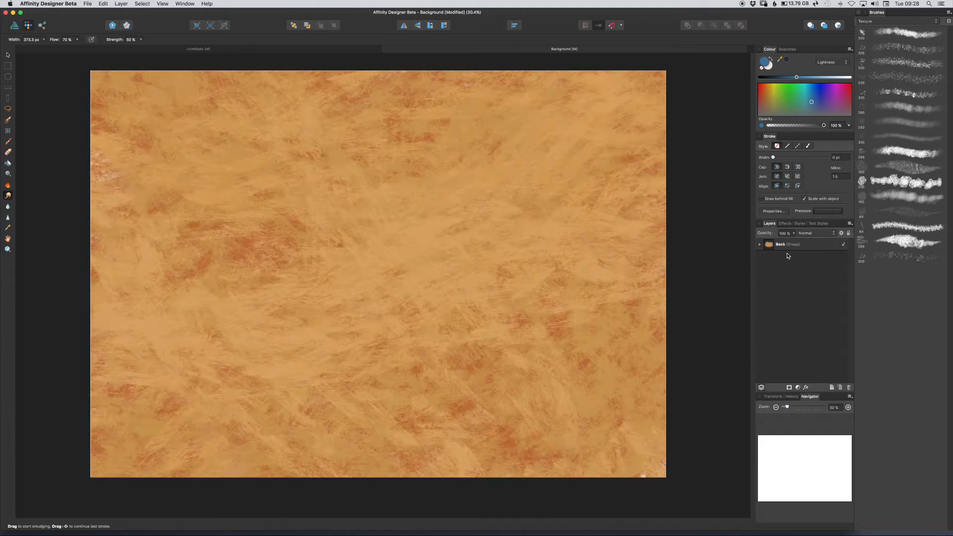
click(760, 244)
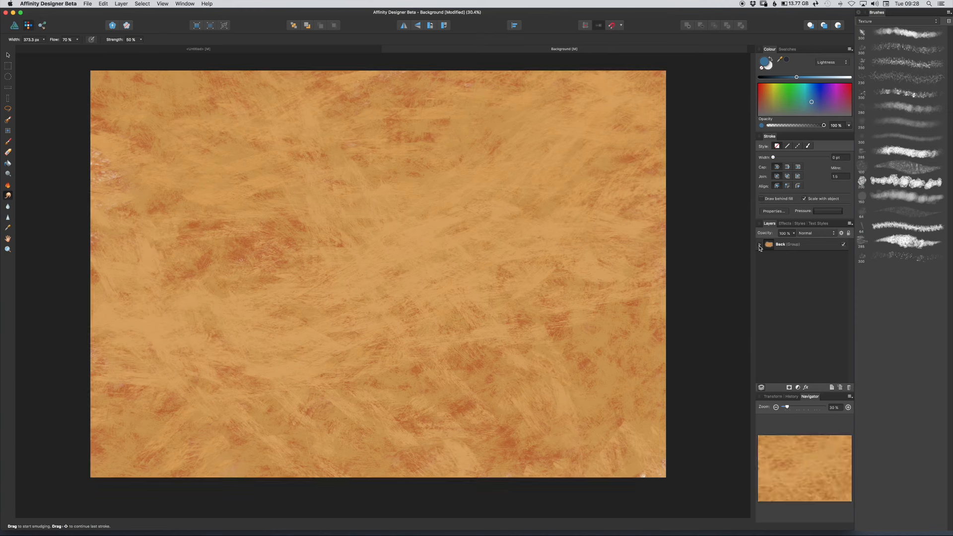
click(810, 265)
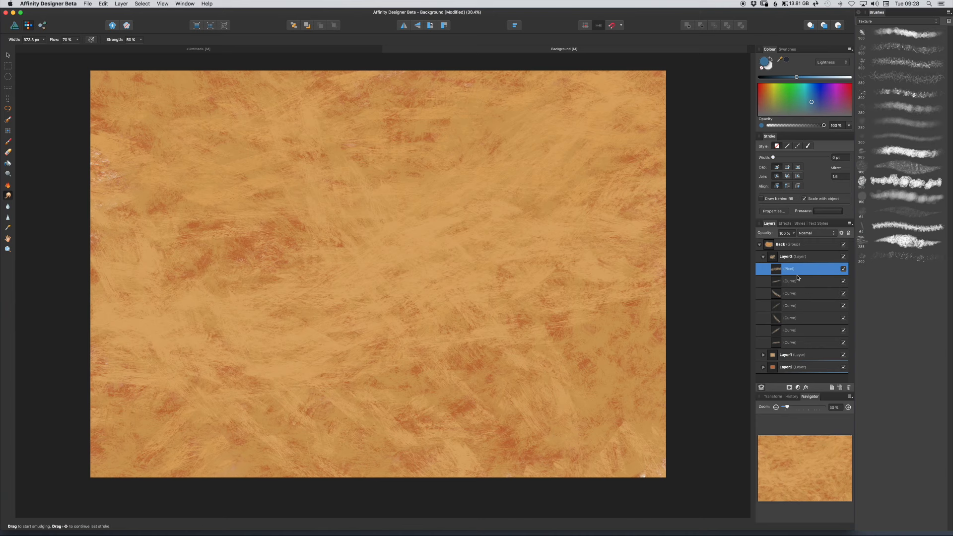
Collapse the Back group and rasterise it into a single pixel layer.
click(760, 244)
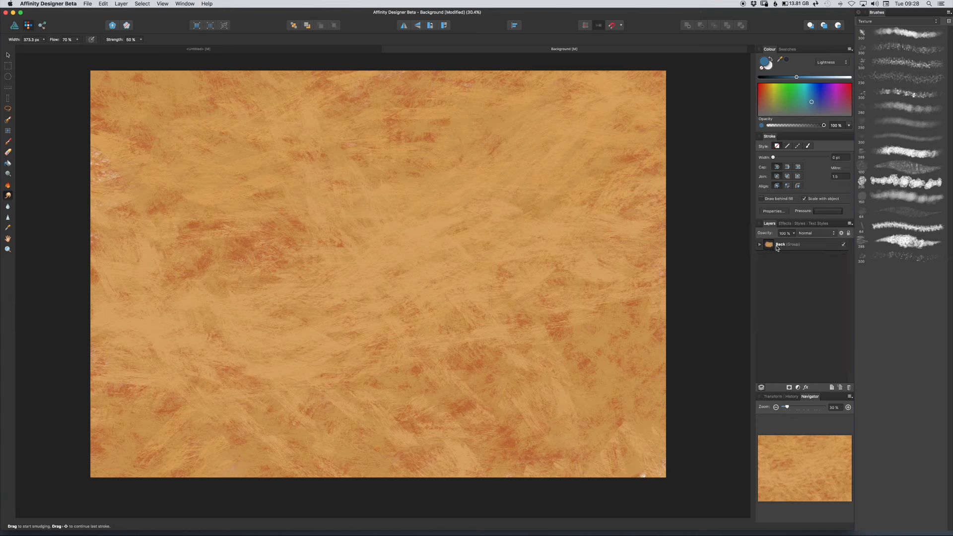
click(760, 244)
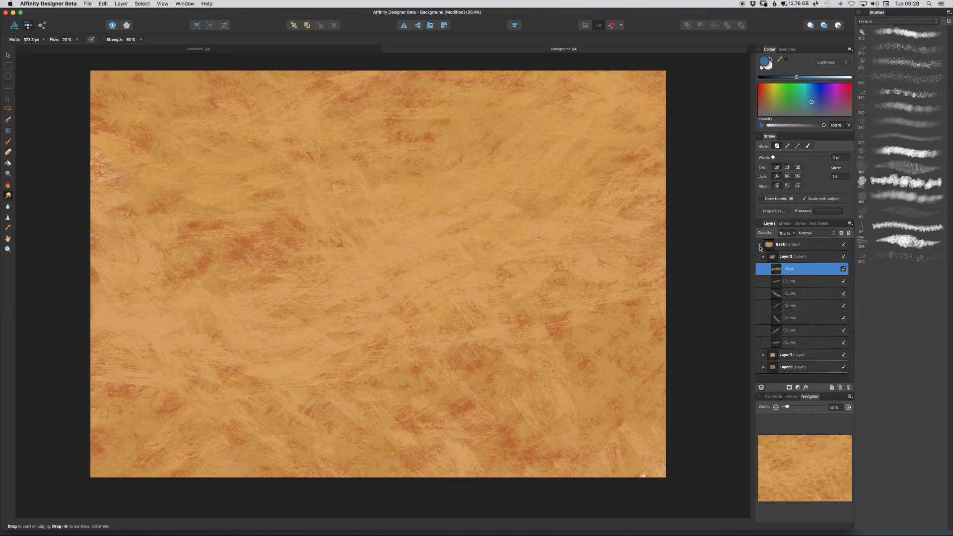
click(760, 244)
click(796, 247)
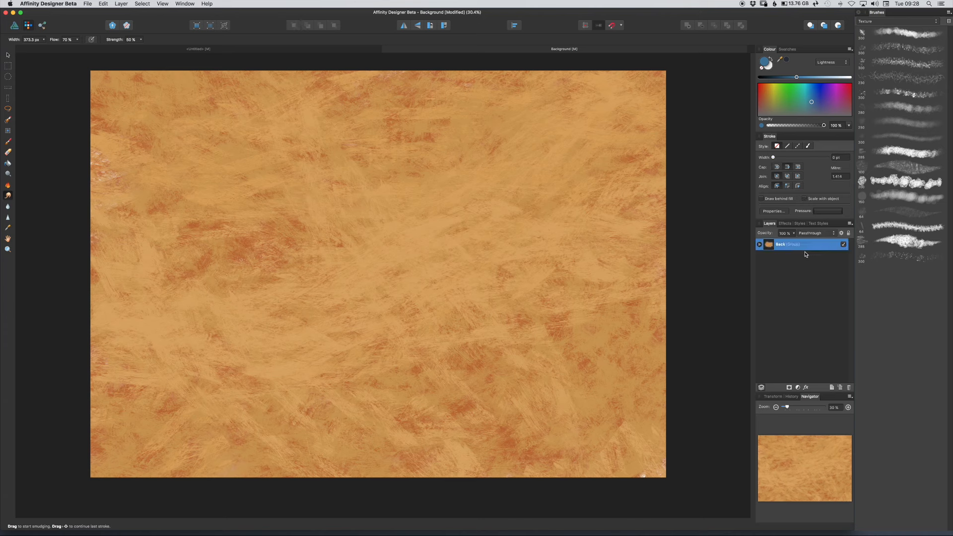
right_click(806, 248)
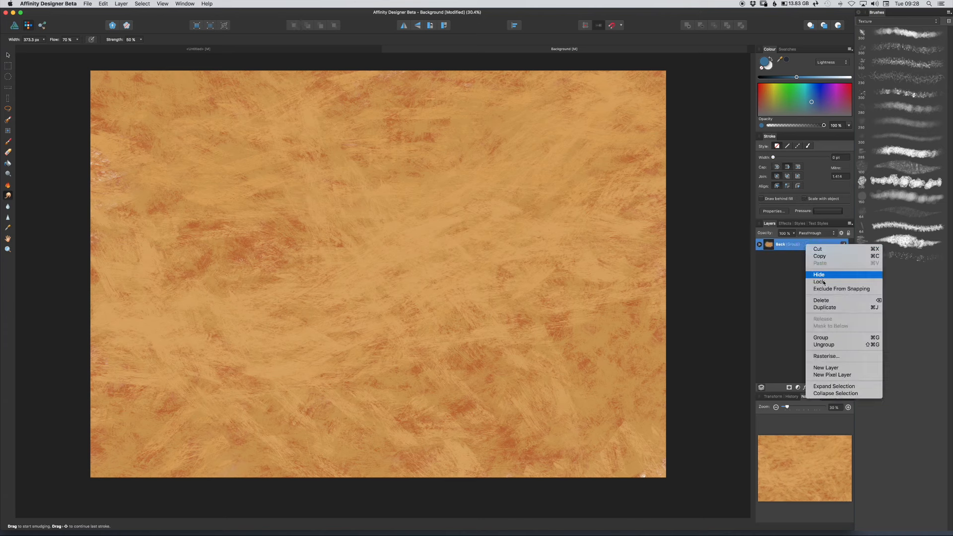
click(827, 358)
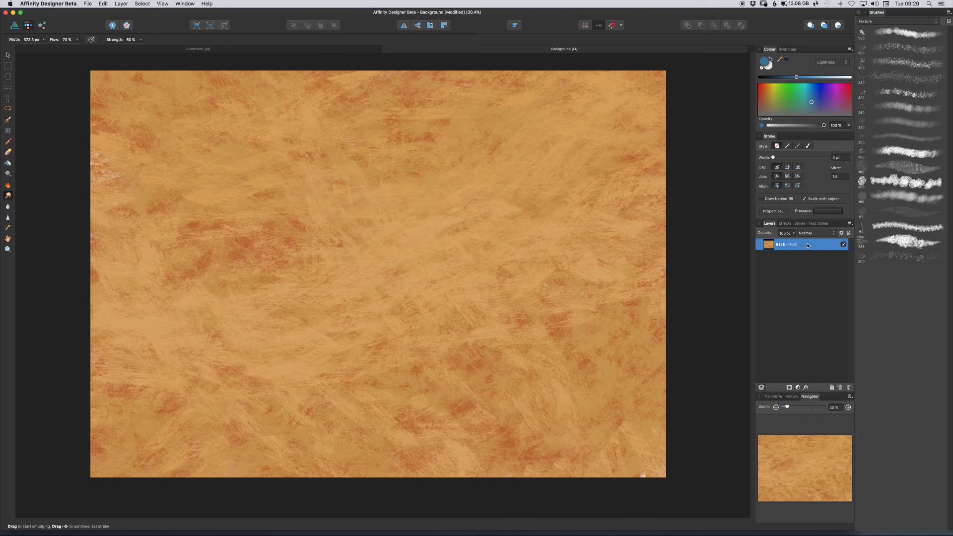
Switch to the Draw Persona and choose a coarse bristle brush for the Vector Brush tool, with the Back layer selected.
click(8, 55)
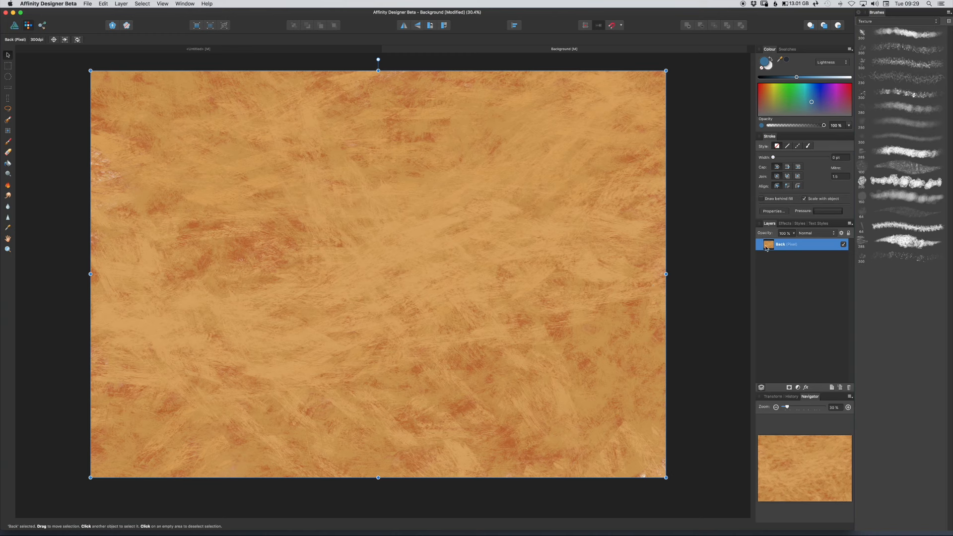
click(14, 26)
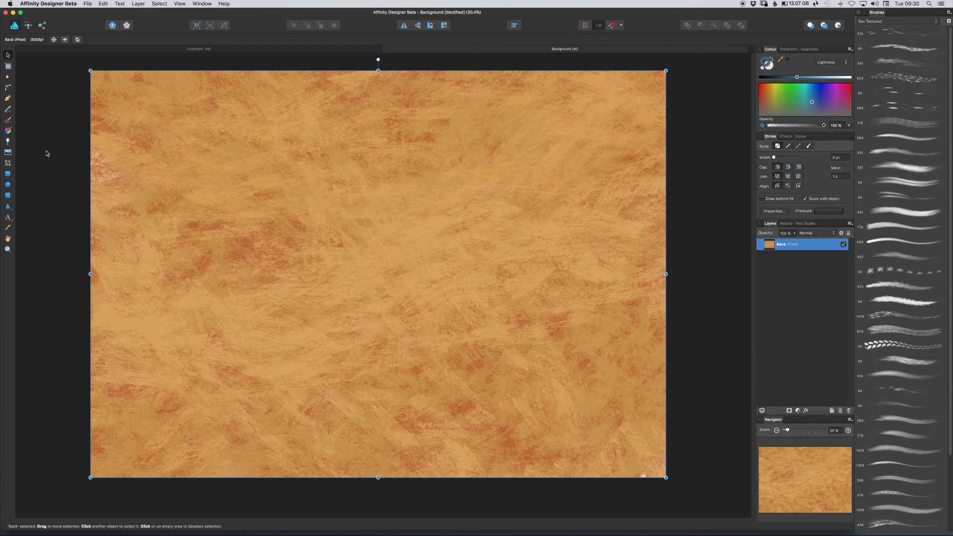
click(68, 65)
click(7, 120)
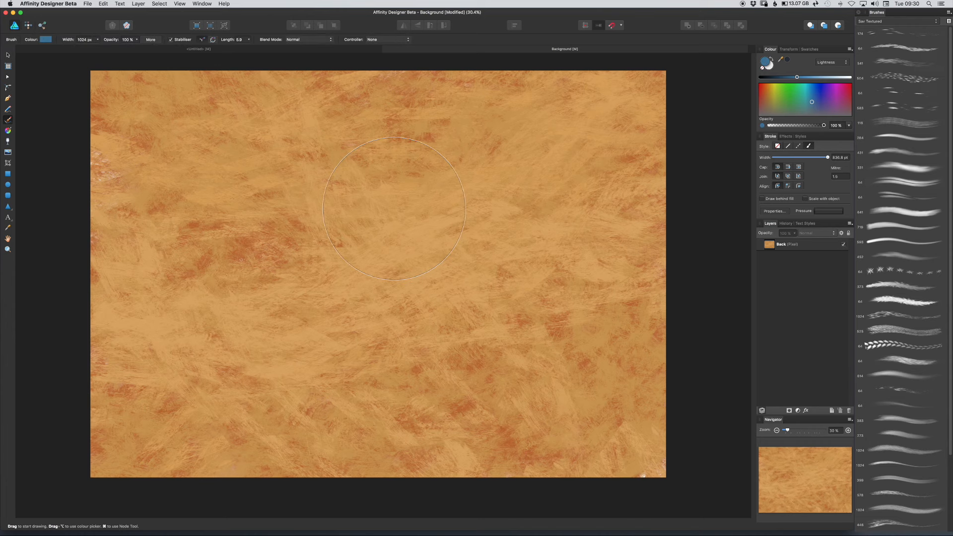
drag(356, 208, 333, 209)
click(899, 333)
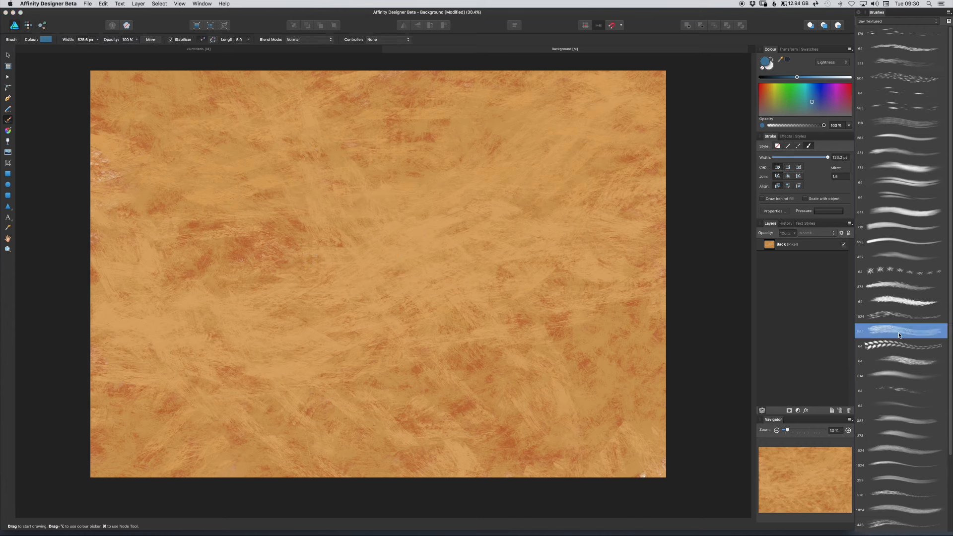
click(791, 248)
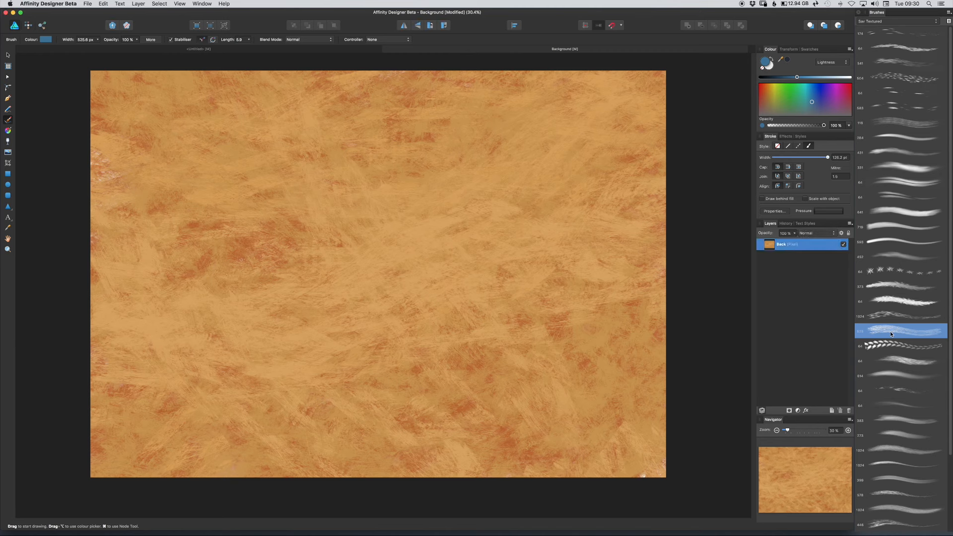
Darken the blue slightly, enlarge the brush to about 625 pt, and paint six crossing vector strokes over the background.
click(789, 78)
key(bracketright)
key(bracketright)
key(bracketright)
mouse_move(213, 320)
mouse_down()
mouse_move(353, 265)
mouse_move(528, 218)
mouse_up()
drag(439, 129, 385, 343)
drag(521, 131, 412, 347)
drag(602, 196, 293, 364)
drag(414, 306, 245, 149)
drag(236, 87, 560, 329)
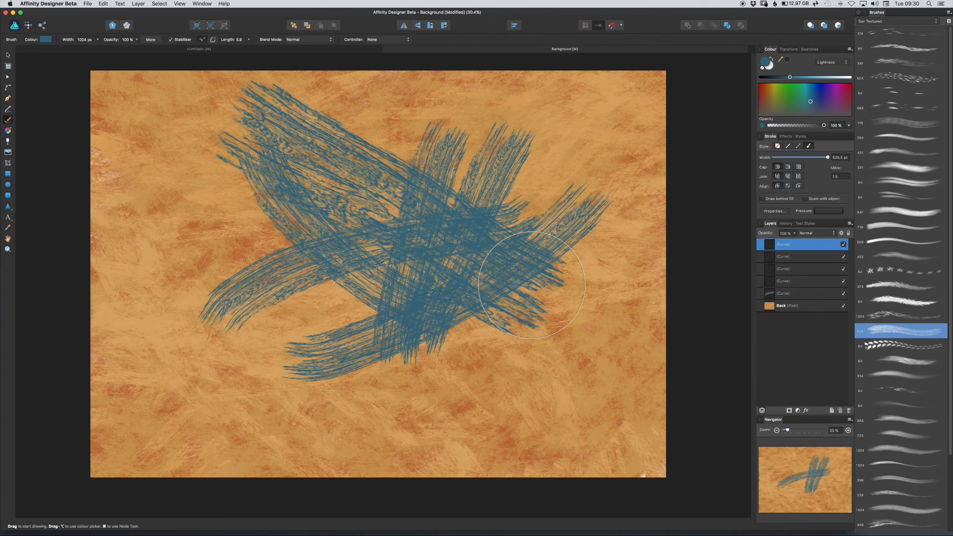
Deselect the painted curve and check the page dimensions in Document Setup.
click(8, 56)
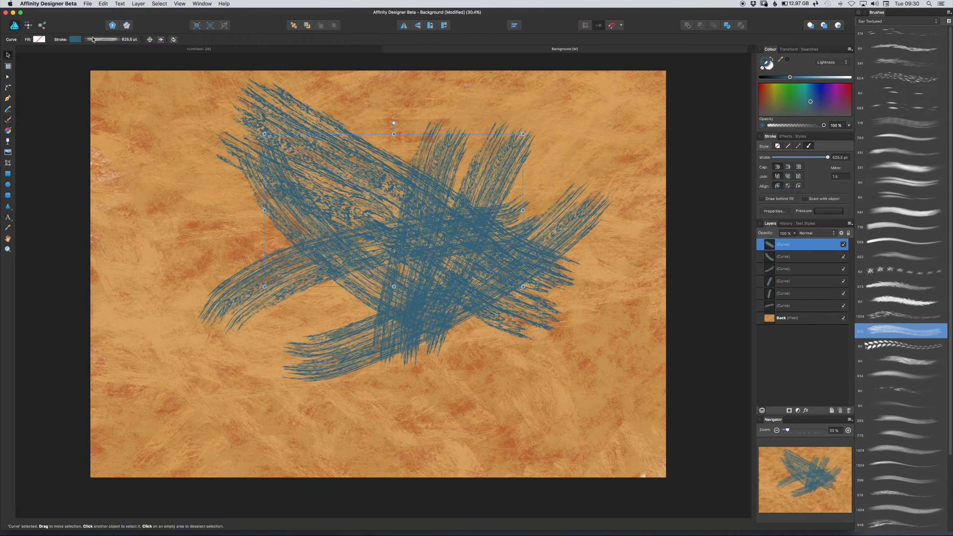
click(47, 51)
click(56, 39)
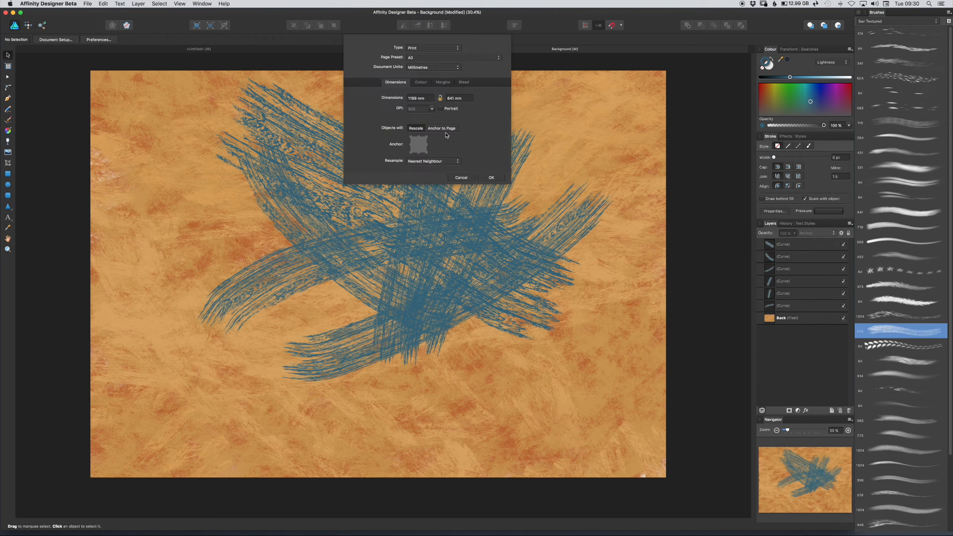
click(490, 178)
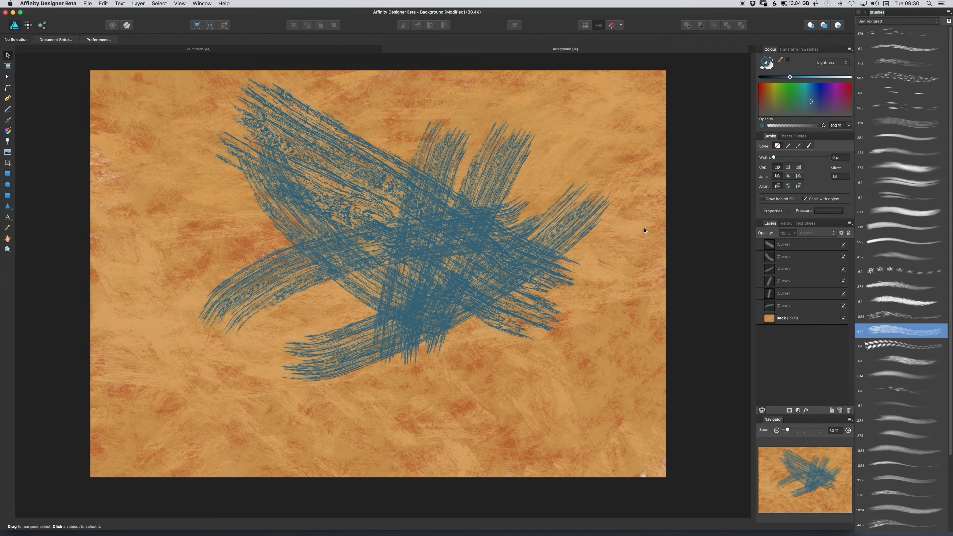
Select all six blue curves together, shift them slightly on the page and rotate them counterclockwise.
click(796, 318)
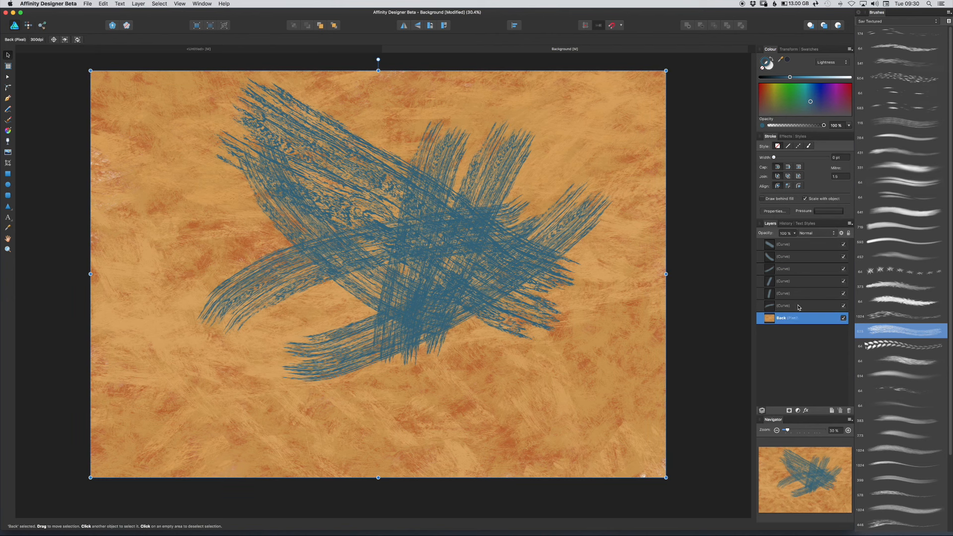
click(798, 306)
shift+click(791, 248)
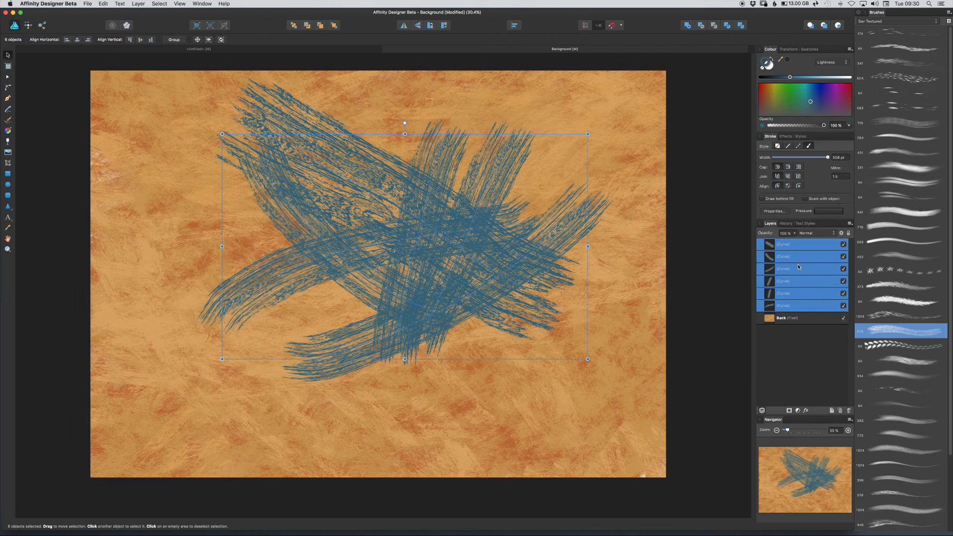
drag(450, 254, 439, 281)
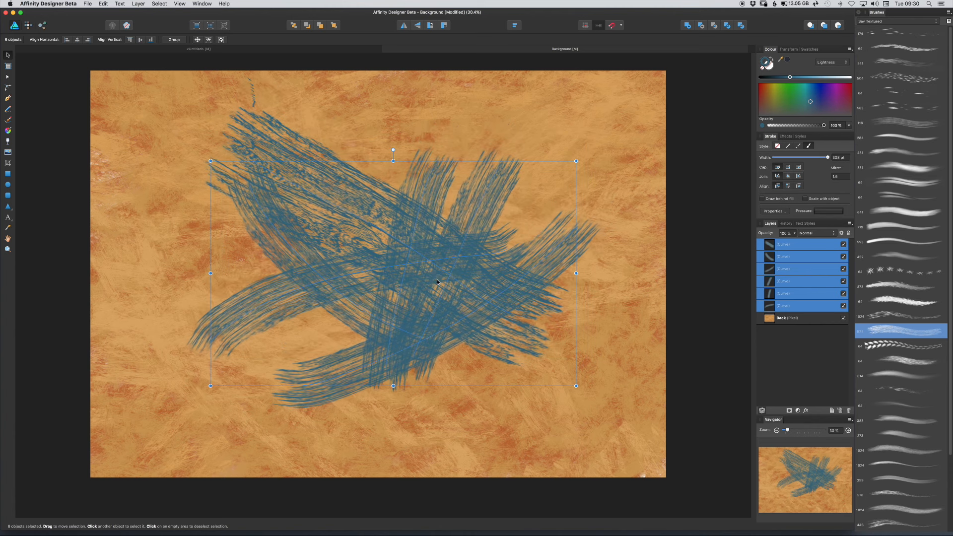
drag(393, 148, 338, 150)
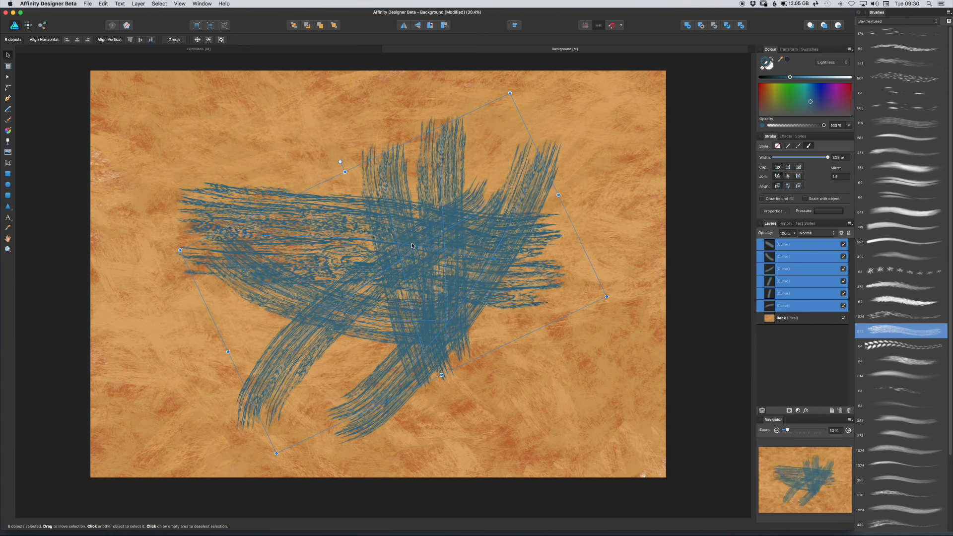
drag(417, 259, 414, 248)
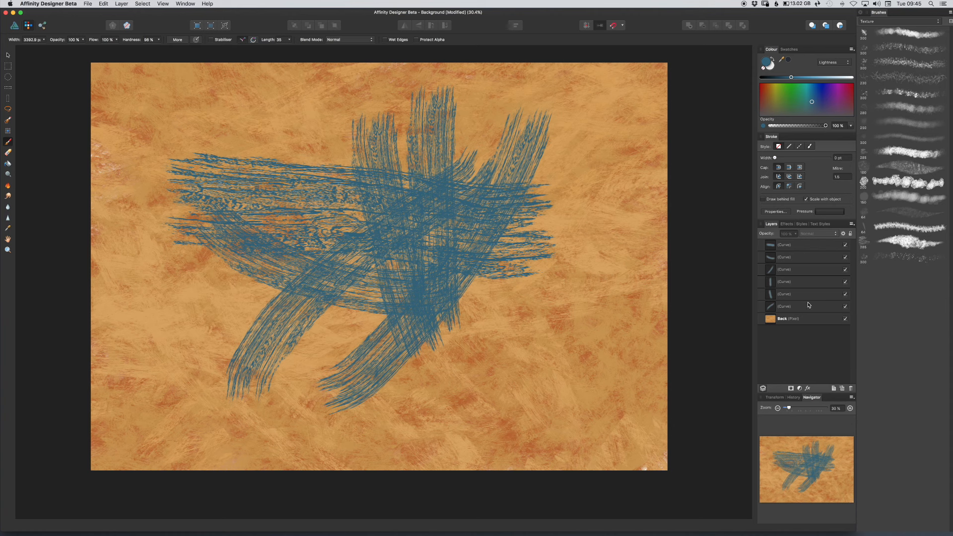
Delete all six blue curves above the Back layer.
click(808, 305)
shift+click(796, 246)
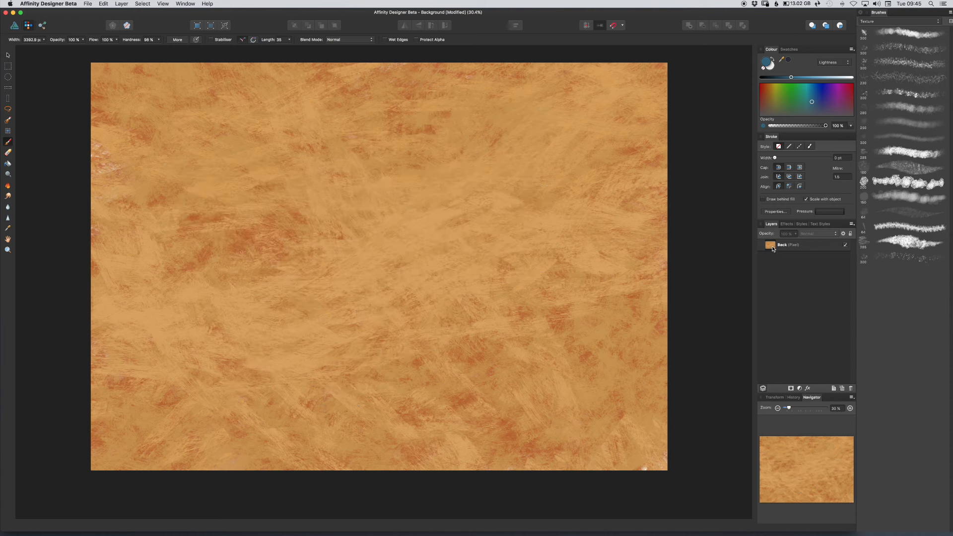
Paint a rough black band across the upper part of the Back pixel layer with the first Texture brush at about 2649 px.
click(773, 249)
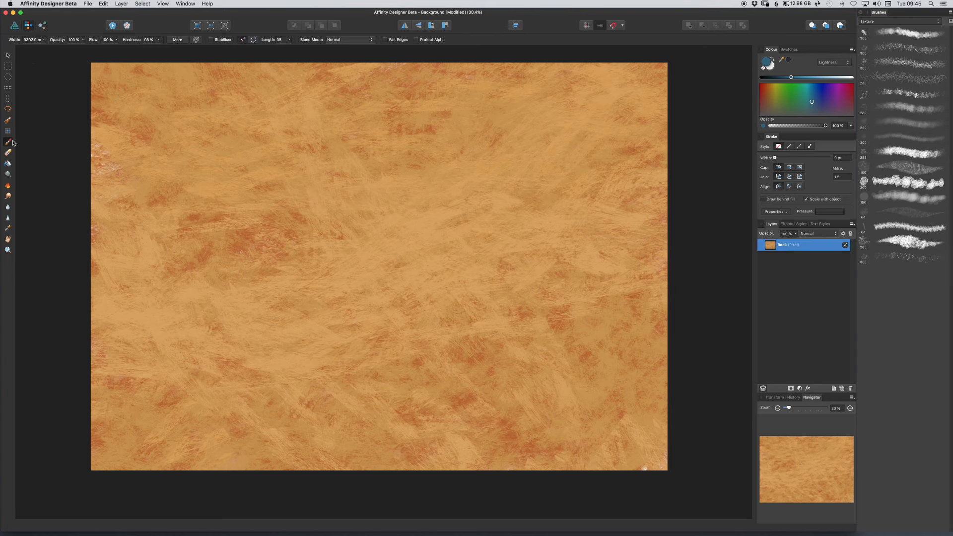
click(903, 34)
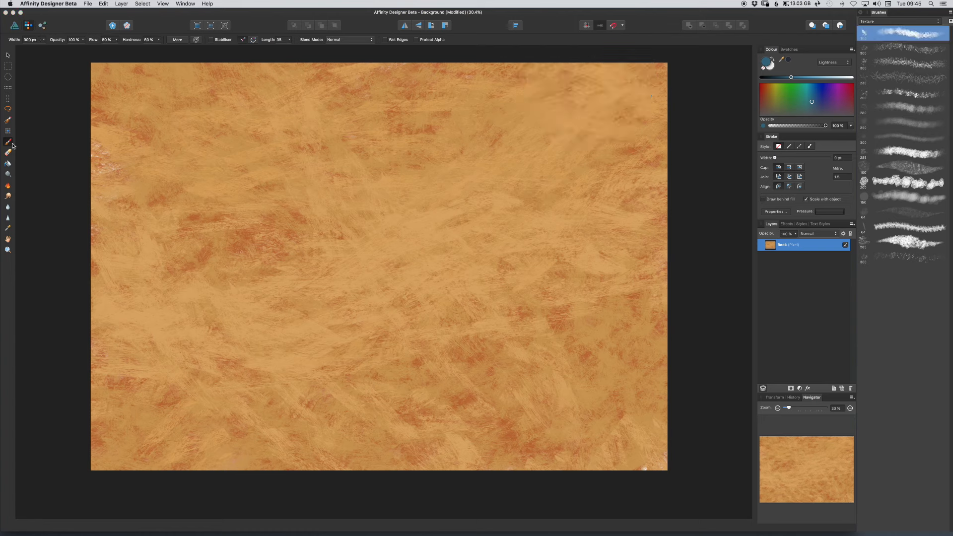
drag(238, 184, 248, 185)
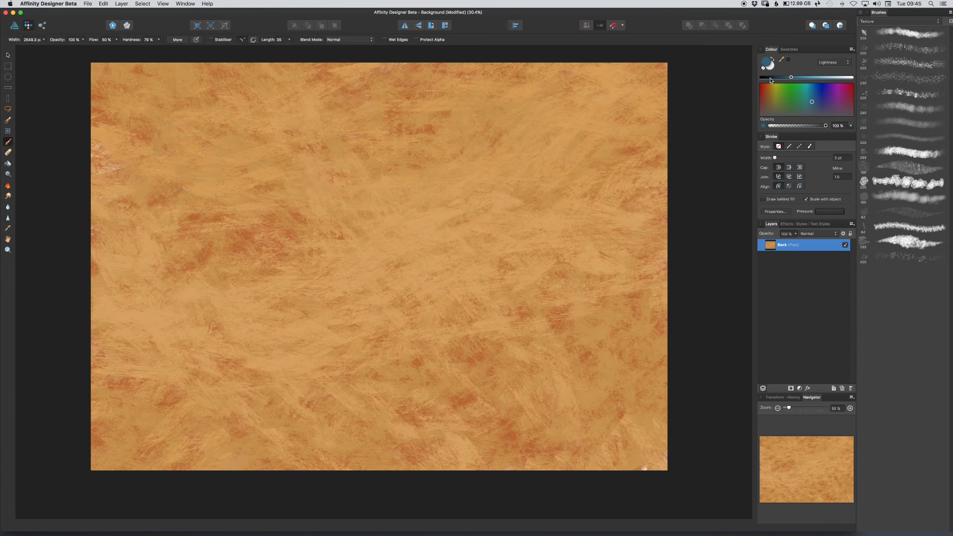
drag(770, 78, 759, 77)
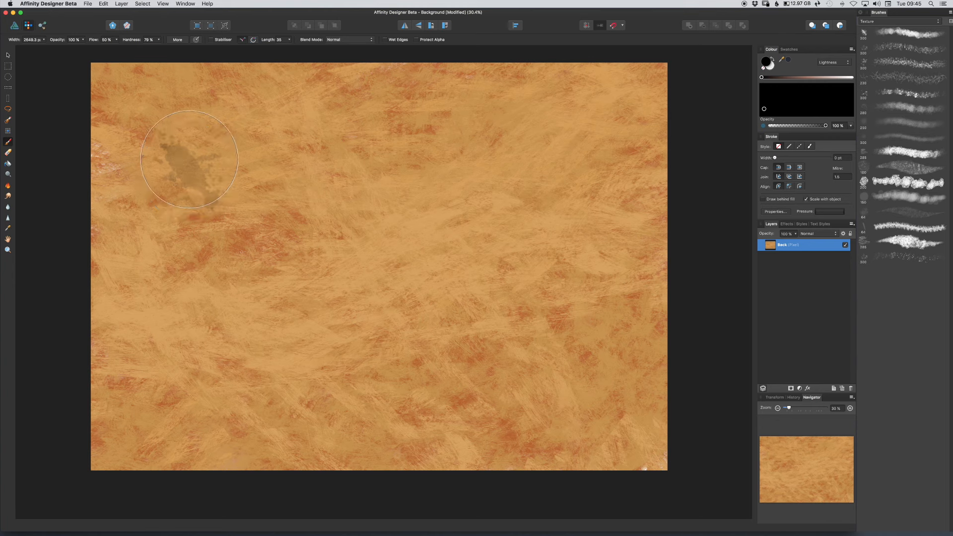
mouse_move(190, 157)
mouse_down()
mouse_move(163, 191)
mouse_move(154, 139)
mouse_move(208, 184)
mouse_move(193, 149)
mouse_up()
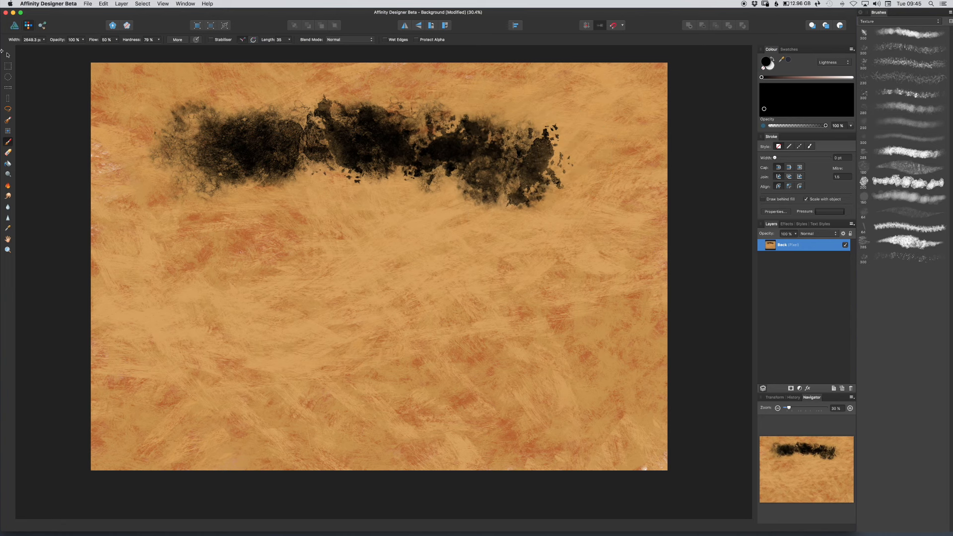
In the Draw Persona, edit the BristleWorn1 2 vector brush to 18% size variance and 41% opacity variance.
click(14, 26)
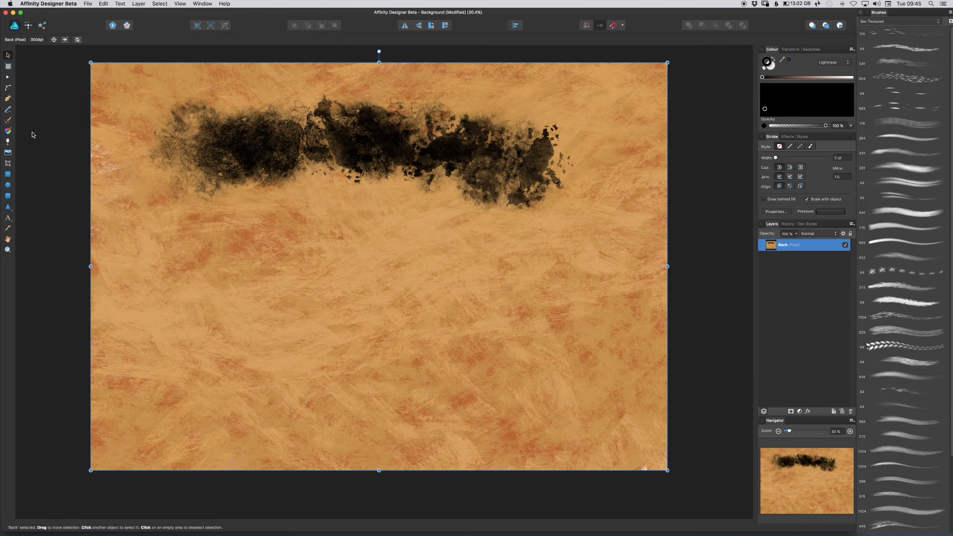
click(9, 120)
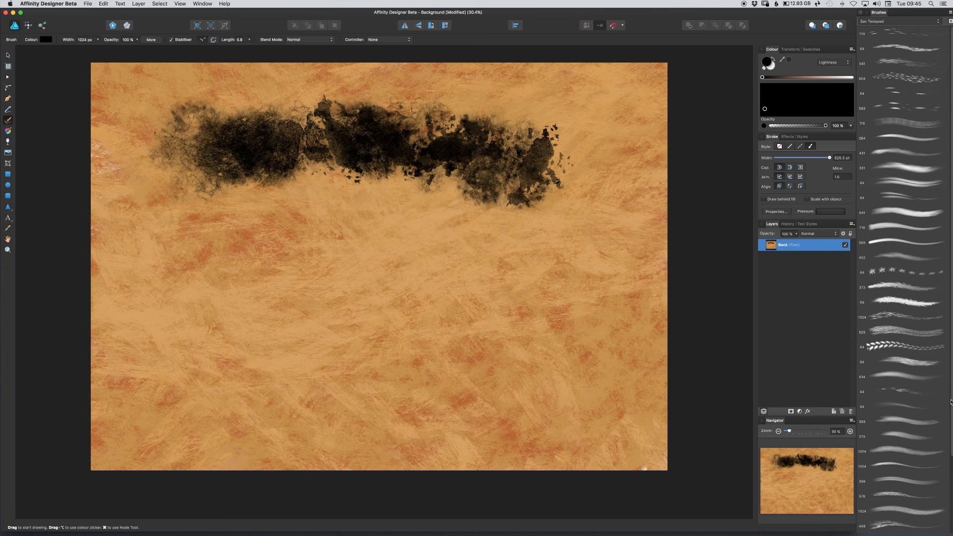
scroll(918, 412, down, 3)
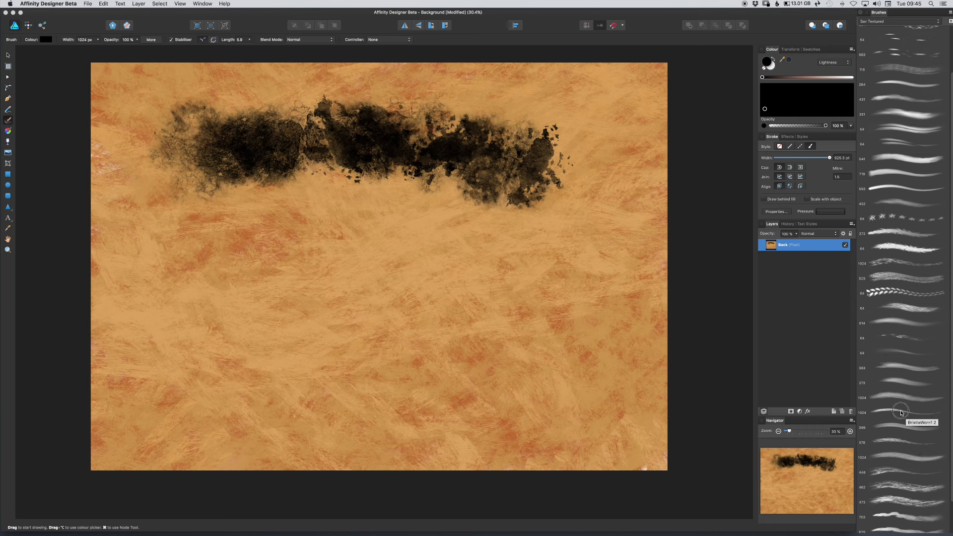
double_click(901, 409)
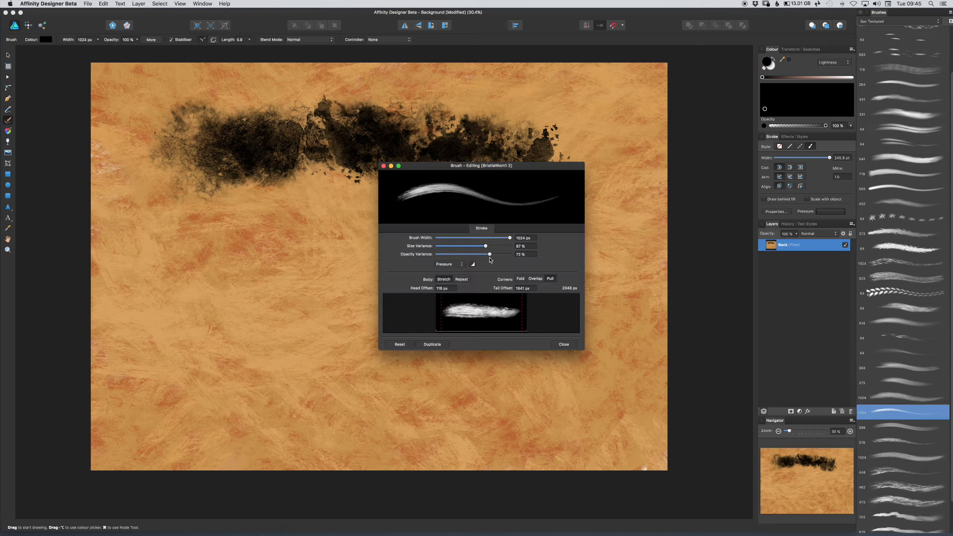
click(449, 246)
click(466, 254)
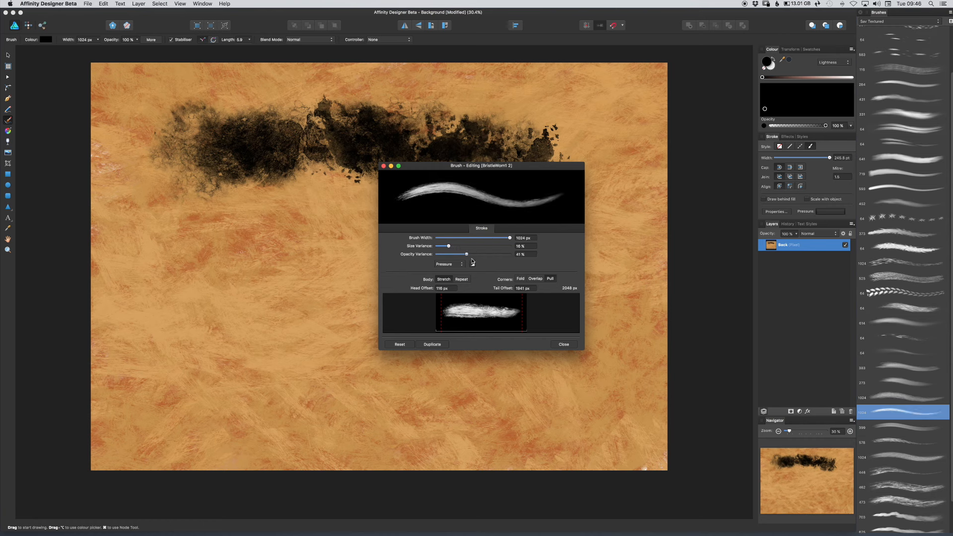
click(563, 344)
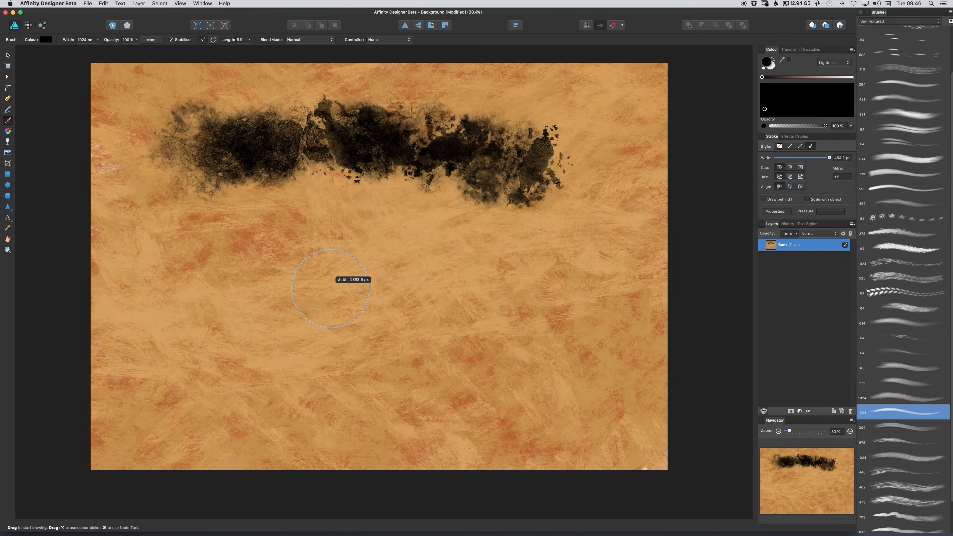
Enlarge the vector brush to about 817 pt and paint six overlapping black strokes across the middle of the page.
key(bracketright)
key(bracketright)
key(bracketright)
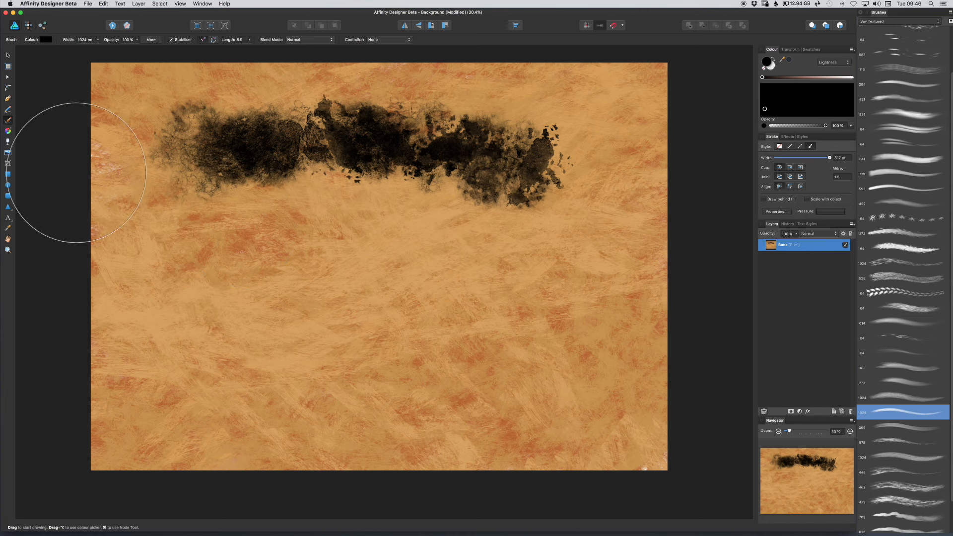
mouse_move(154, 325)
mouse_down()
mouse_move(347, 272)
mouse_move(641, 279)
mouse_up()
mouse_move(107, 271)
mouse_down()
mouse_move(640, 275)
mouse_move(667, 298)
mouse_up()
drag(553, 181, 355, 425)
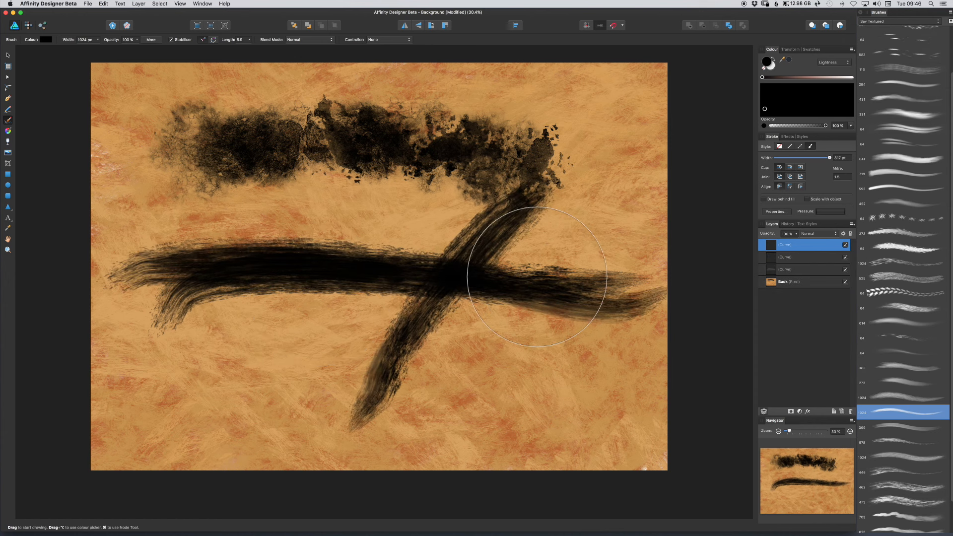
drag(602, 287, 273, 276)
drag(359, 184, 329, 363)
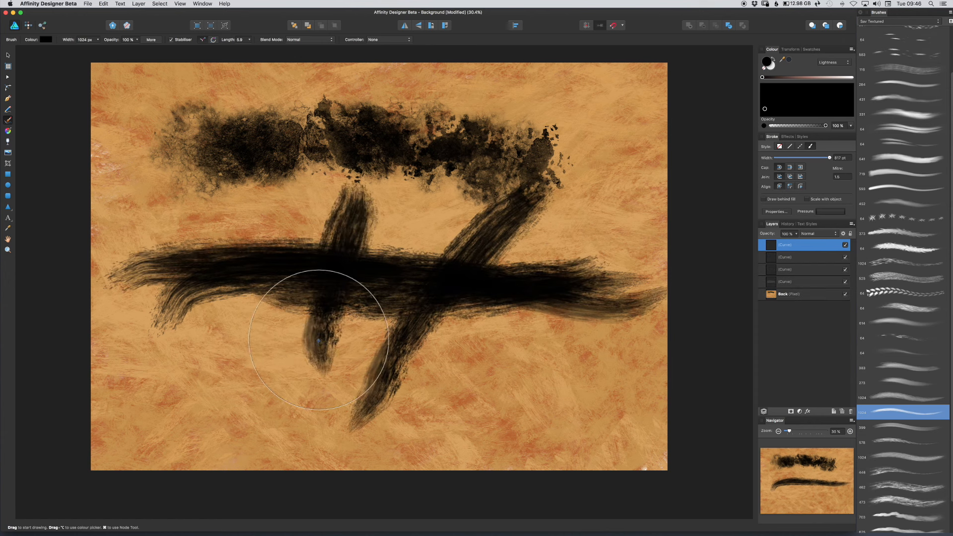
drag(434, 296, 325, 248)
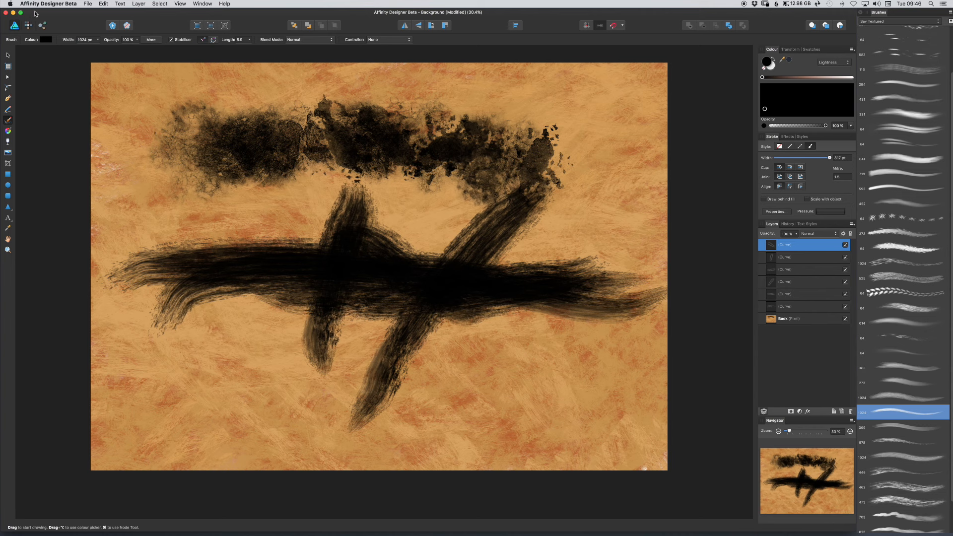
Return to the Draw Persona and delete all six black curves above the Back layer.
click(28, 26)
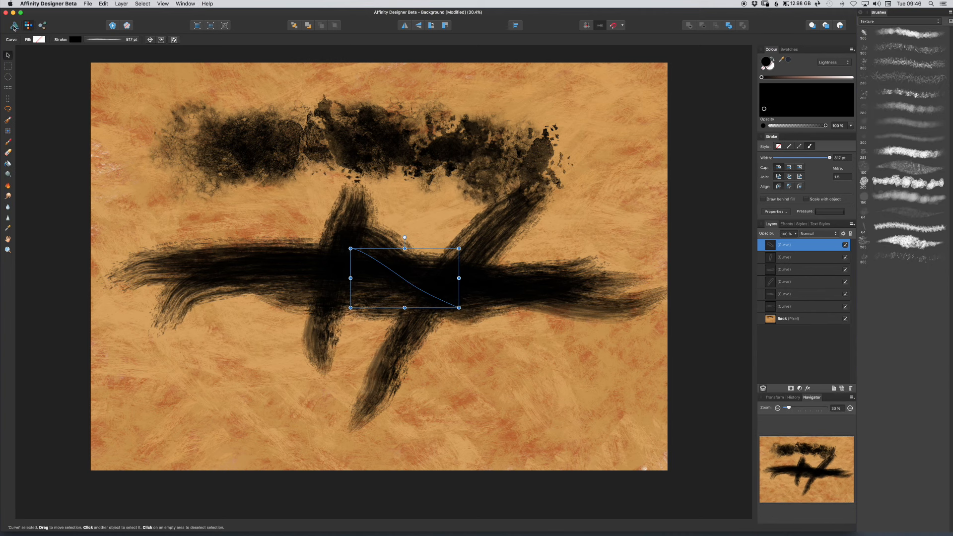
click(28, 26)
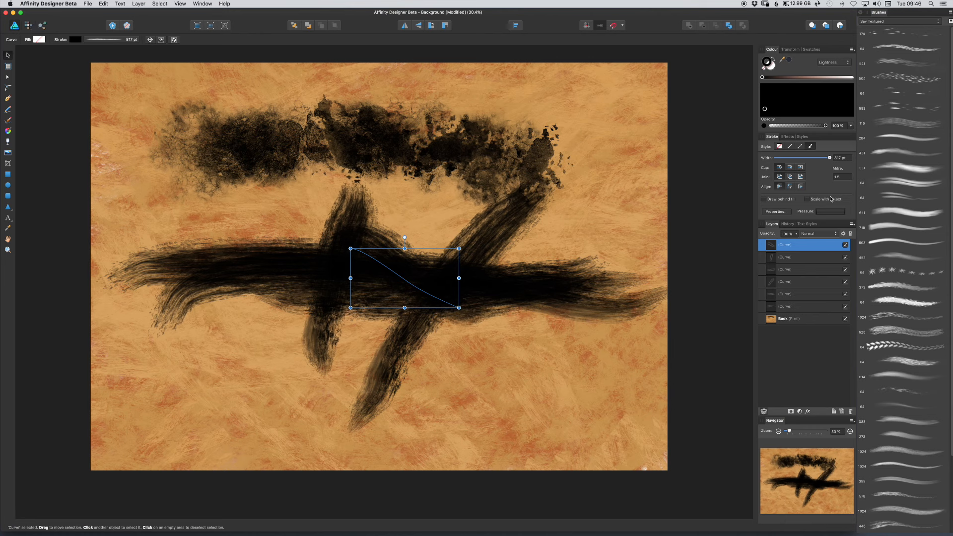
shift+click(804, 305)
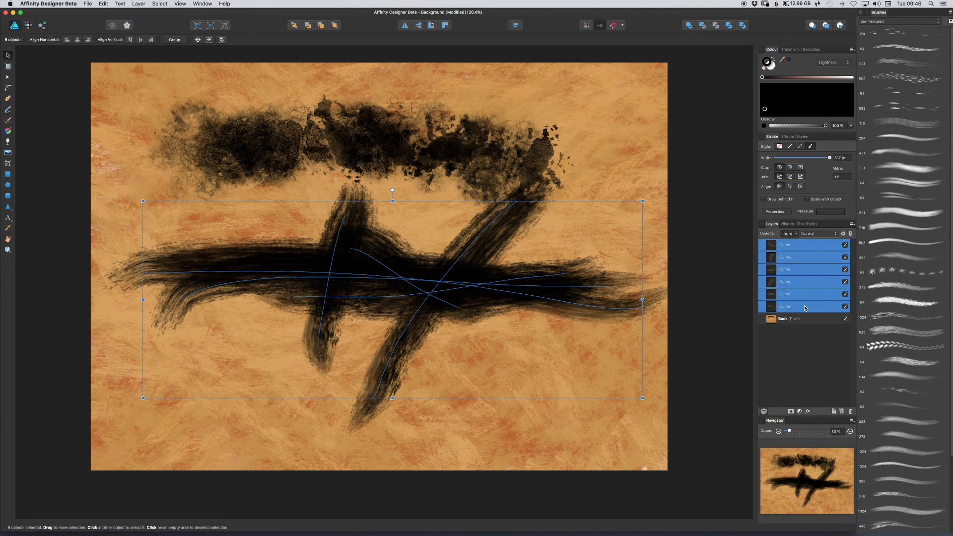
key(Delete)
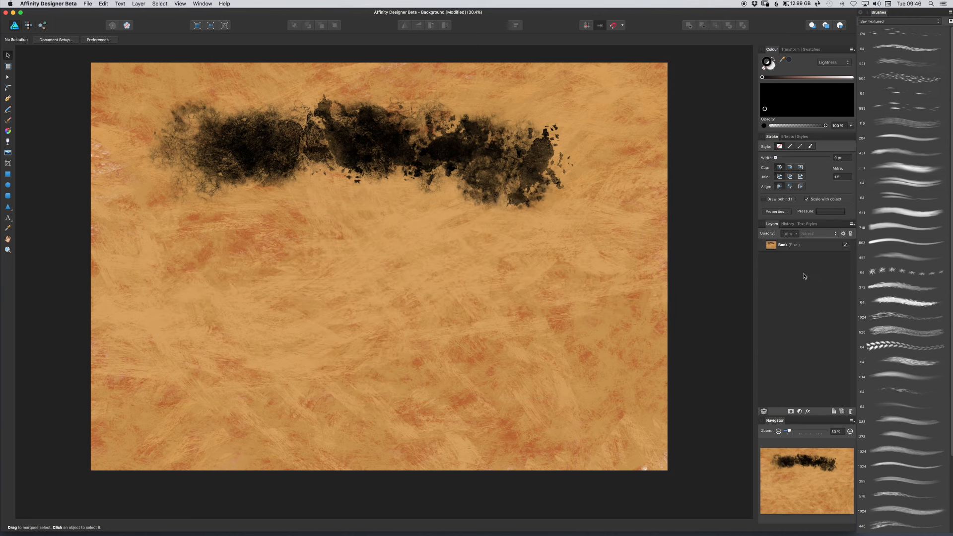
Undo the curve deletion, the six black strokes and the rough black band so only the clean Back layer remains.
key(super+z)
key(super+z)
key(super+z)
key(super+z)
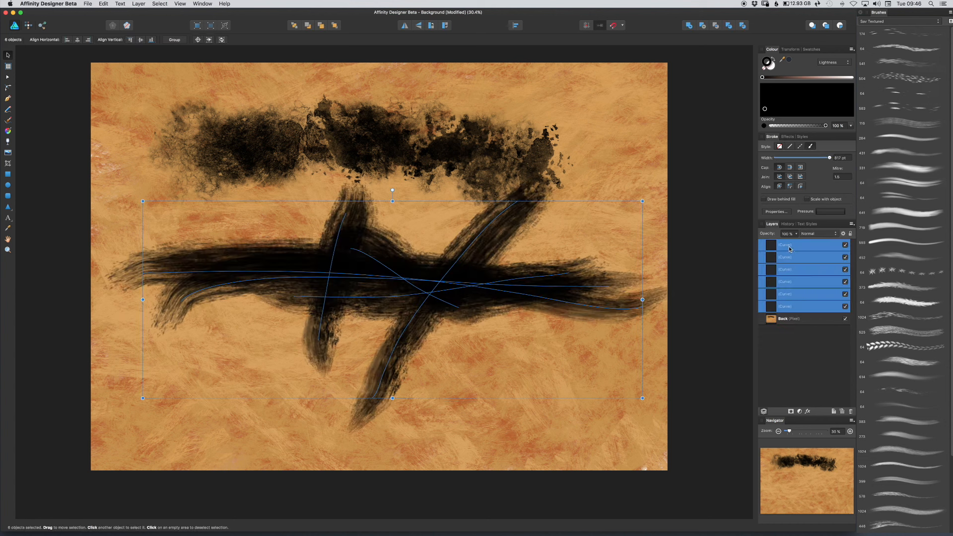
key(super+z)
key(super+z)
key(super+z)
key(super+z)
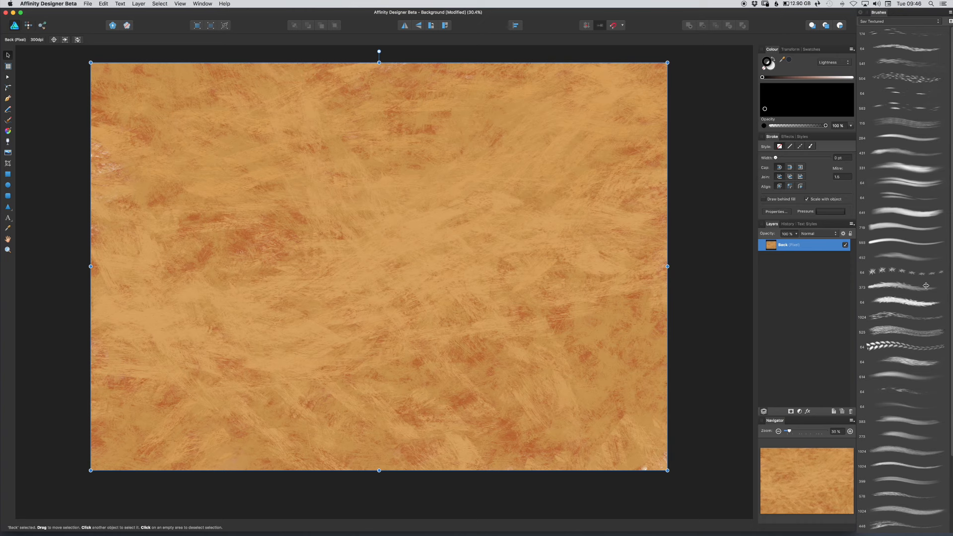
Paint overlapping strokes of scattered black dashes across the upper half of the page with the first Sav Textured vector brush at about 302 pt.
click(870, 22)
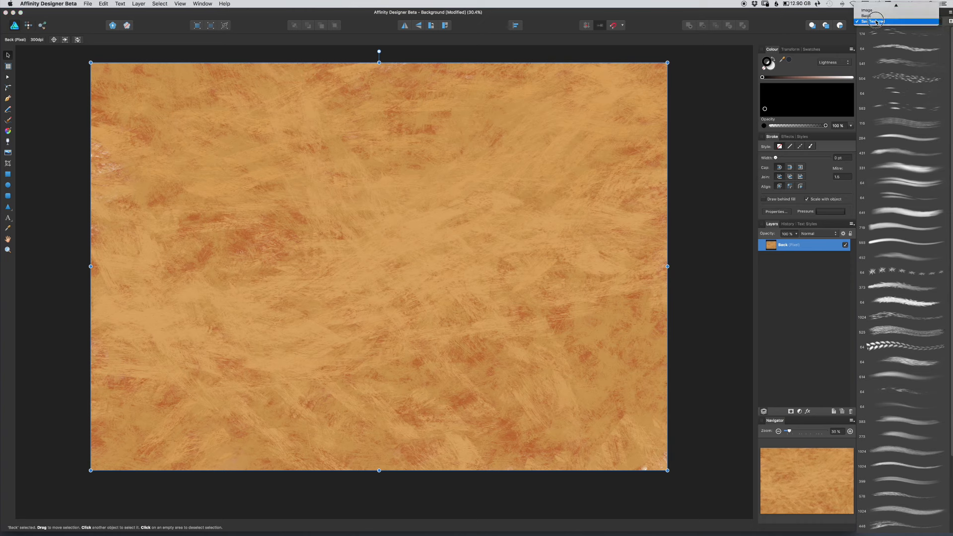
click(876, 21)
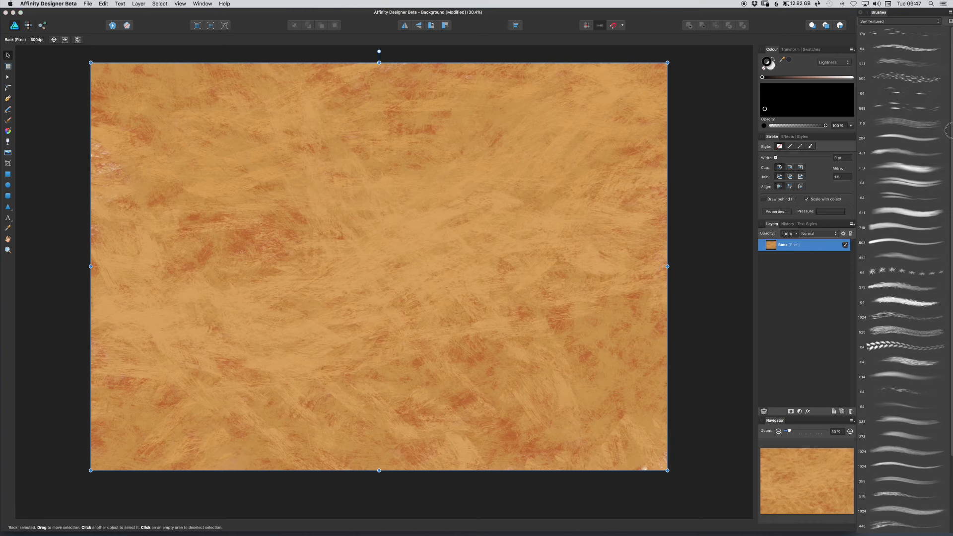
click(891, 35)
click(10, 120)
drag(309, 179, 350, 179)
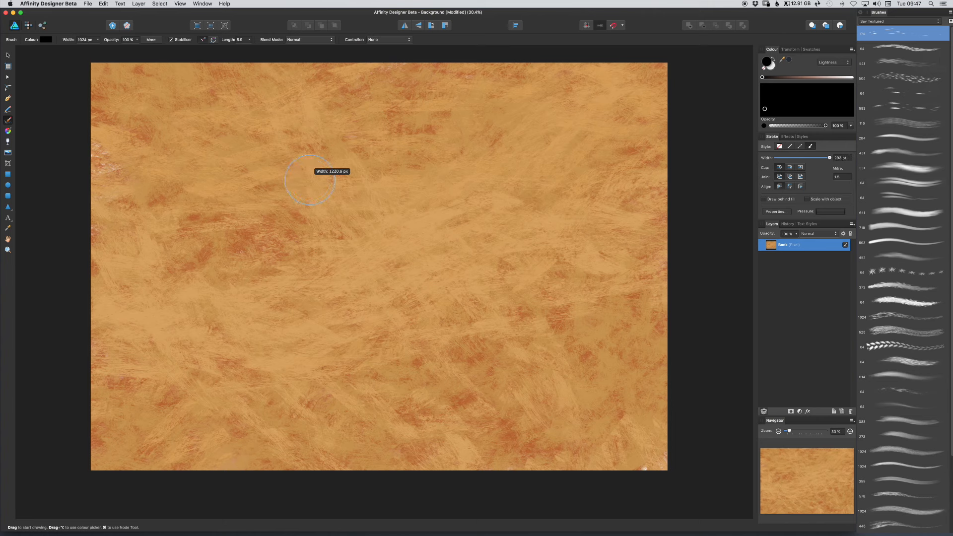
mouse_move(235, 189)
mouse_down()
mouse_move(343, 162)
mouse_move(455, 170)
mouse_up()
drag(229, 205, 418, 214)
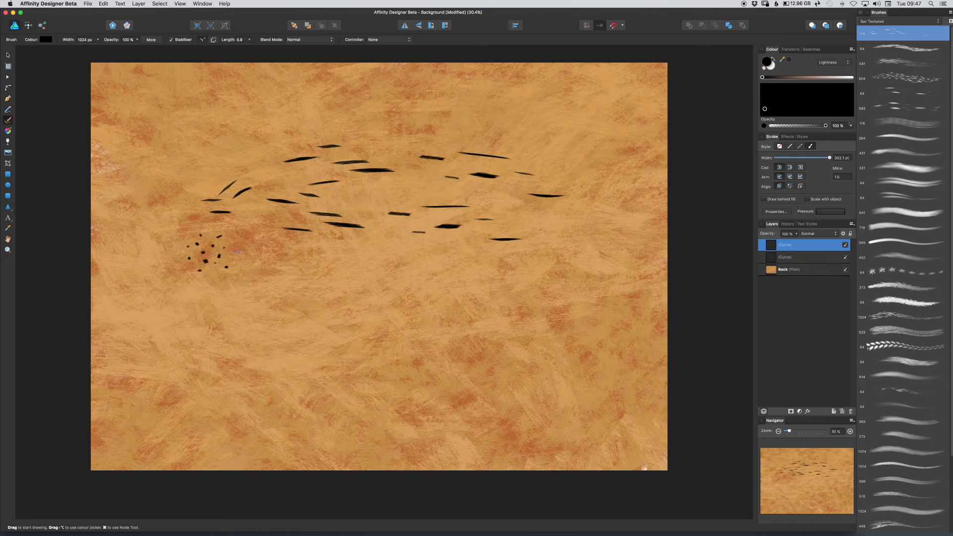
drag(237, 252, 501, 221)
drag(432, 87, 350, 266)
drag(498, 99, 357, 243)
drag(557, 155, 412, 238)
drag(218, 124, 442, 243)
mouse_move(269, 112)
mouse_down()
mouse_move(350, 188)
mouse_move(398, 214)
mouse_move(390, 90)
mouse_up()
Paint crossing speckled black strokes across the middle of the page with the second Sav Textured brush at about 501 pt.
click(894, 57)
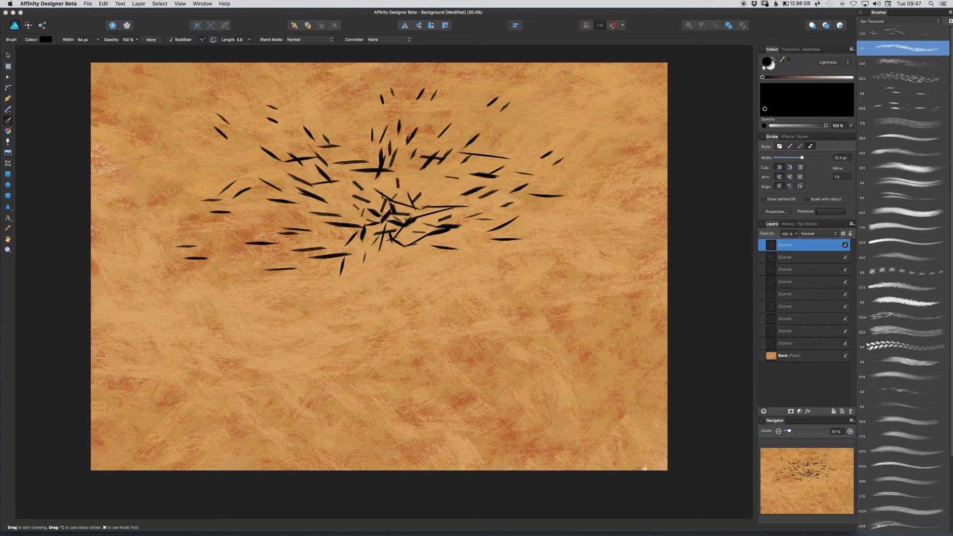
drag(260, 270, 541, 273)
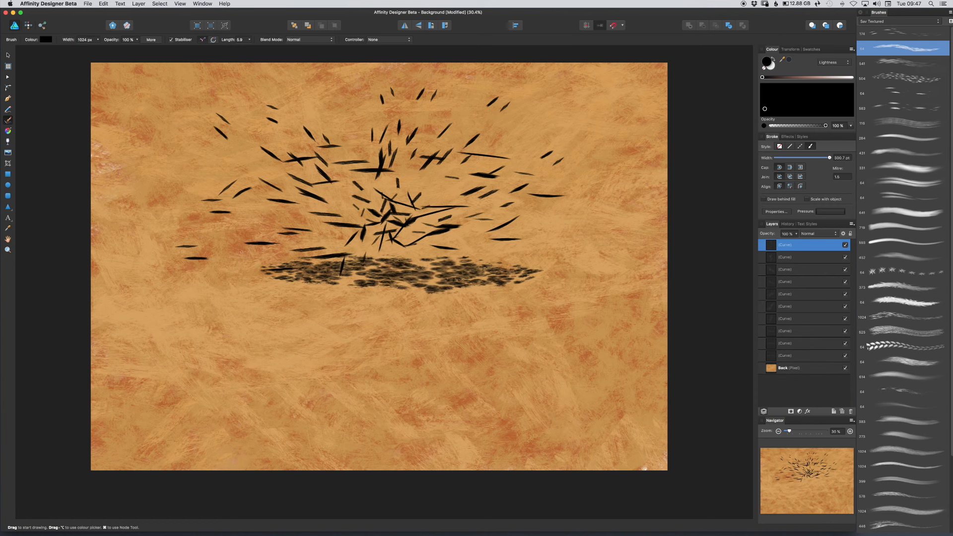
drag(372, 343, 578, 171)
drag(625, 191, 542, 245)
drag(323, 169, 484, 270)
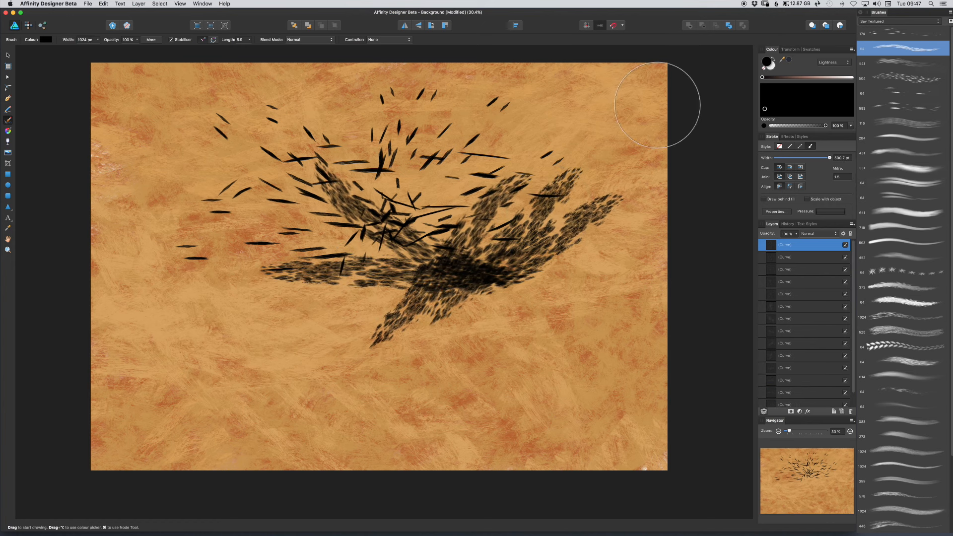
Enlarge the third Sav Textured brush and paint dense mottled black strokes over the left side and upper middle of the artwork.
click(895, 65)
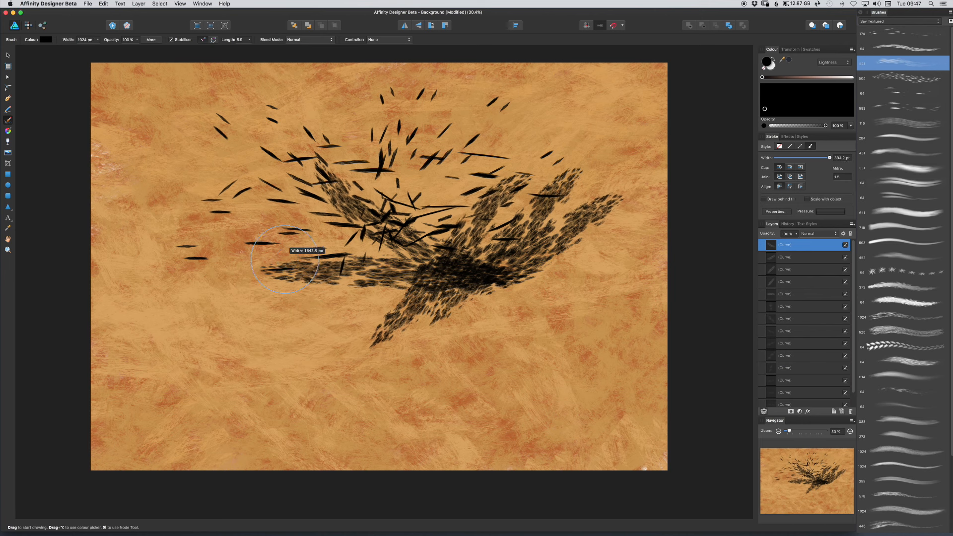
drag(207, 179, 308, 303)
drag(168, 234, 407, 191)
drag(248, 258, 449, 218)
mouse_move(387, 154)
mouse_down()
mouse_move(511, 153)
mouse_move(584, 134)
mouse_up()
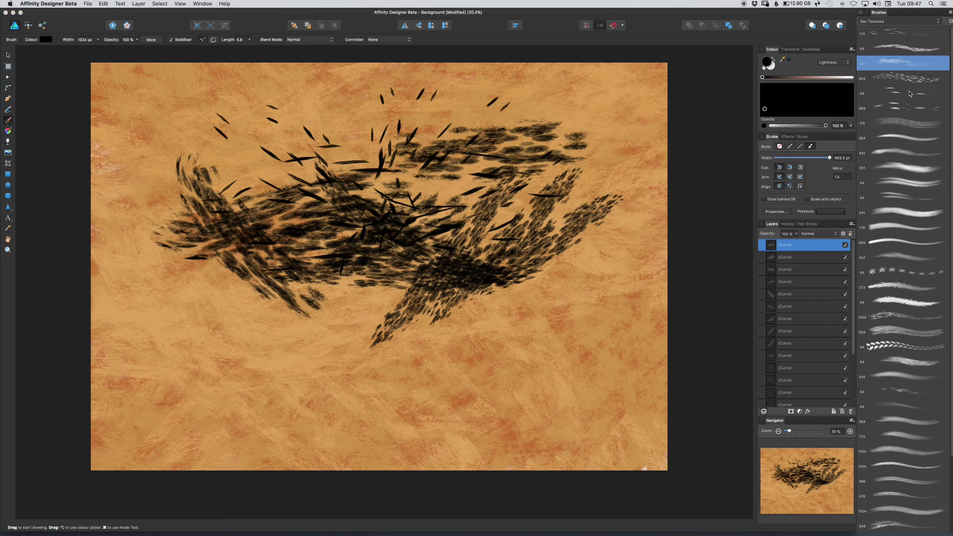
Paint sparse dashes below and right of the artwork with the fifth brush at about 344 pt, and blotches at its left with the sixth at about 442 pt.
click(911, 93)
mouse_move(211, 320)
mouse_down()
mouse_move(365, 377)
mouse_move(516, 313)
mouse_move(602, 210)
mouse_move(611, 271)
mouse_move(561, 307)
mouse_move(377, 288)
mouse_move(345, 323)
mouse_move(290, 286)
mouse_move(350, 307)
mouse_up()
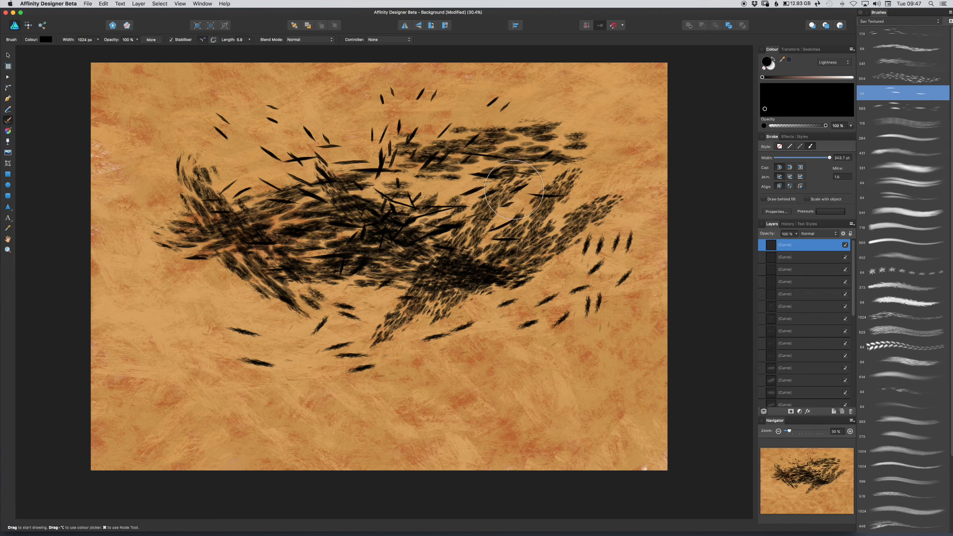
click(904, 108)
ctrl+alt+drag(427, 221, 467, 213)
mouse_move(164, 208)
mouse_down()
mouse_move(184, 330)
mouse_move(255, 315)
mouse_move(191, 281)
mouse_move(198, 328)
mouse_up()
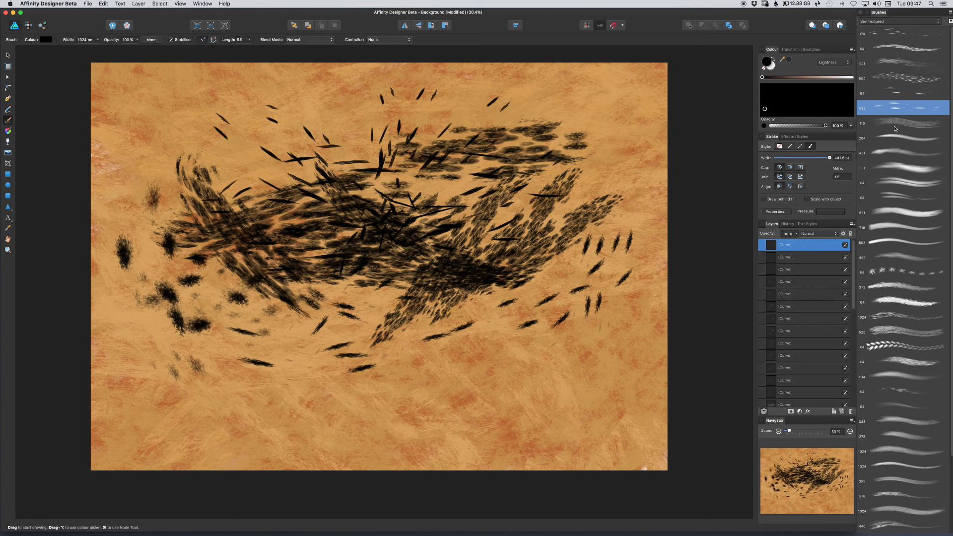
Paint crossing mesh-textured strokes in the upper right of the page with the seventh Sav Textured brush at about 414 pt.
click(903, 123)
ctrl+alt+drag(398, 184, 440, 183)
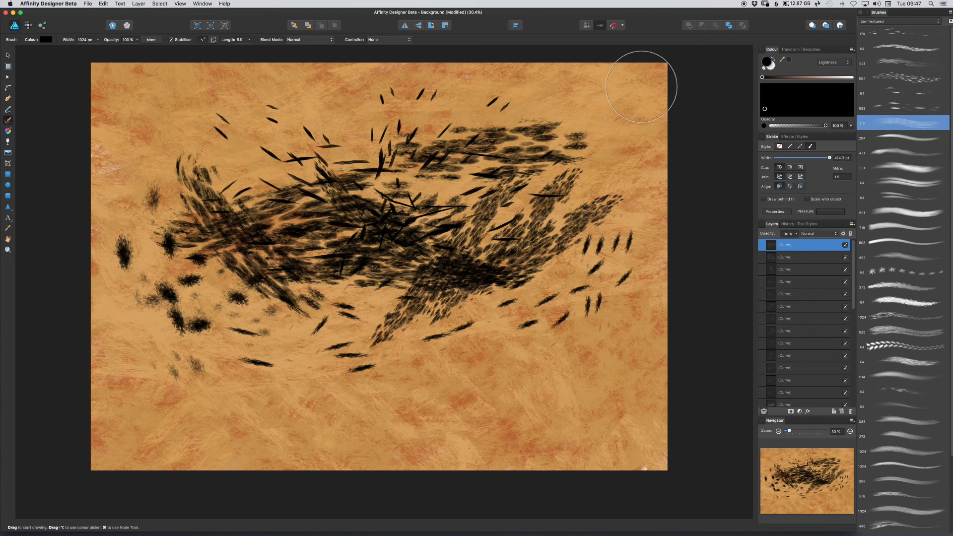
drag(645, 86, 568, 181)
drag(624, 107, 581, 224)
drag(604, 118, 569, 208)
drag(509, 105, 594, 191)
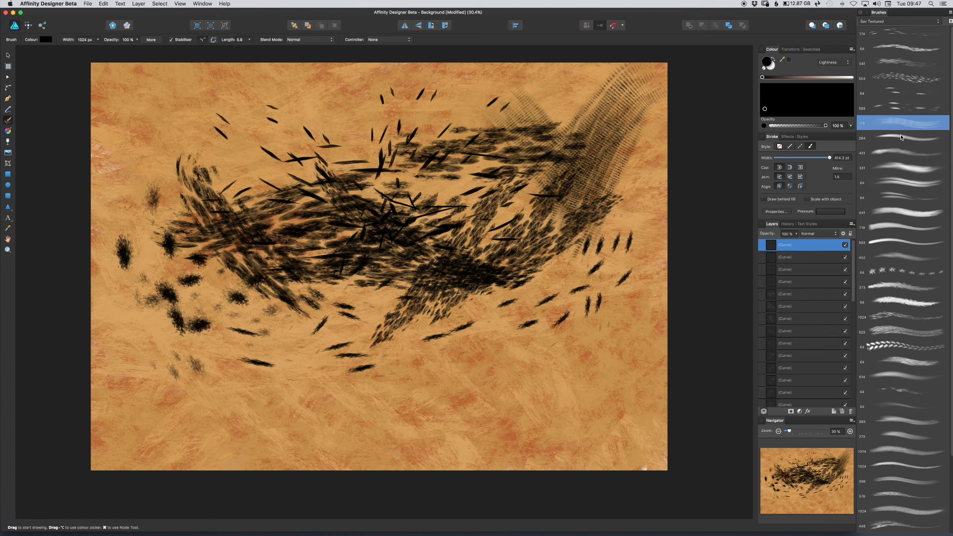
Paint bold, soft-edged black strokes across the whole composition with the eighth Sav Textured brush at about 449 pt.
click(886, 138)
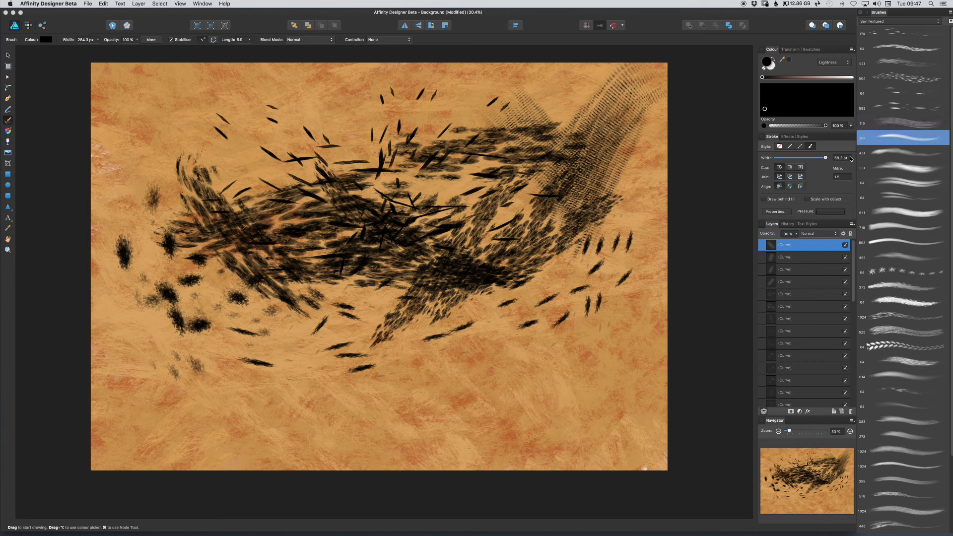
ctrl+alt+drag(437, 305, 472, 304)
drag(380, 295, 570, 364)
drag(588, 293, 367, 377)
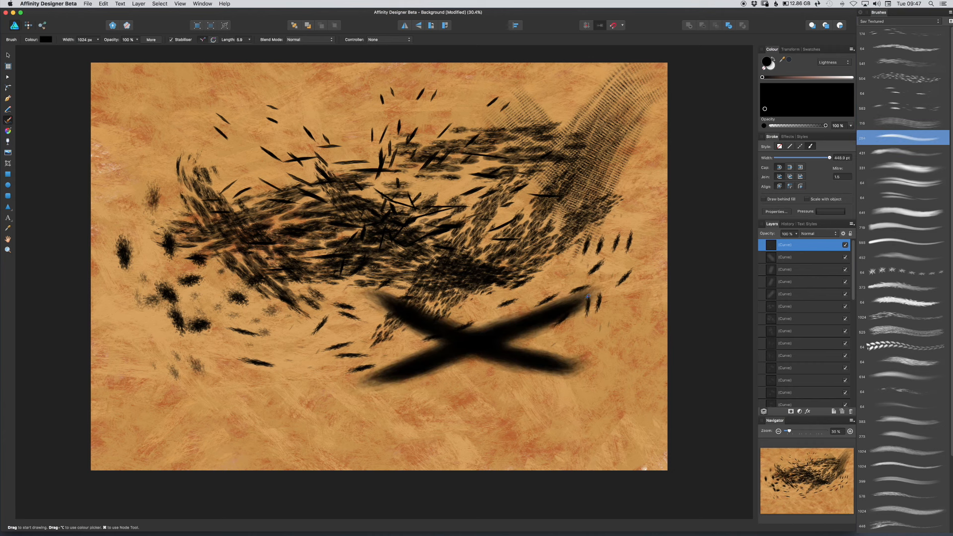
drag(429, 281, 485, 409)
drag(308, 342, 564, 246)
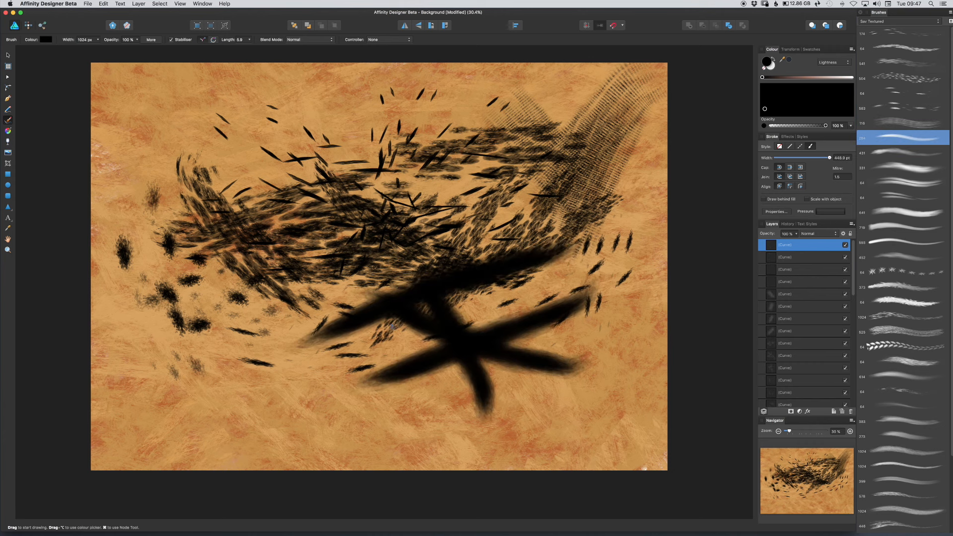
drag(322, 164, 396, 337)
drag(174, 102, 178, 275)
mouse_move(263, 104)
mouse_down()
mouse_move(258, 236)
mouse_move(449, 127)
mouse_up()
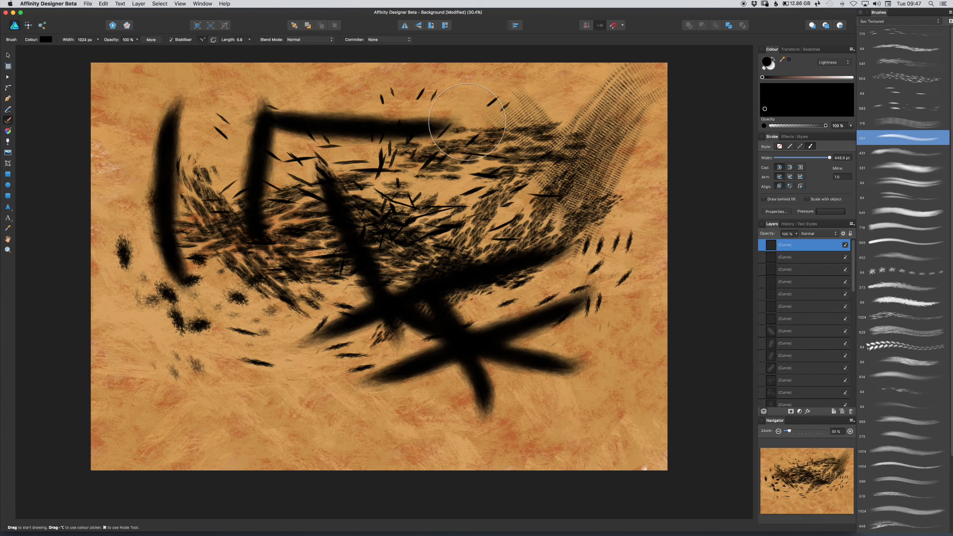
mouse_move(610, 134)
mouse_down()
mouse_move(586, 272)
mouse_move(619, 249)
mouse_move(521, 330)
mouse_up()
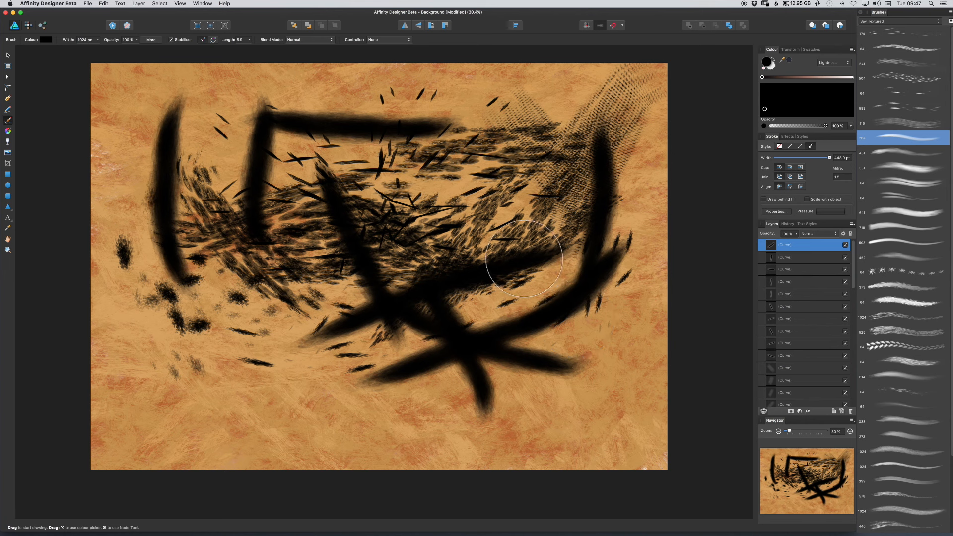
Paint one curved, semi-transparent bristle stroke near the page's lower right corner with a softer Sav Textured brush at about 444 pt.
click(905, 436)
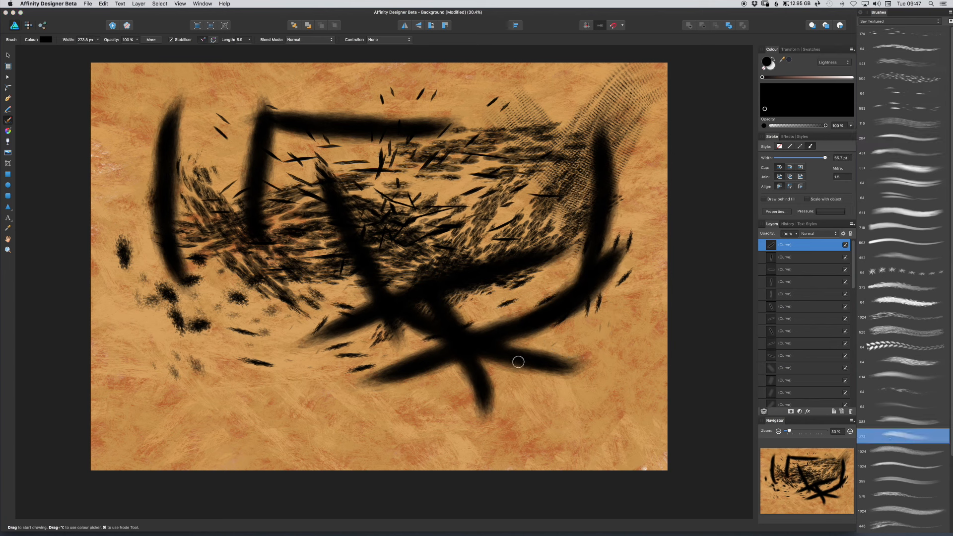
drag(629, 325, 545, 426)
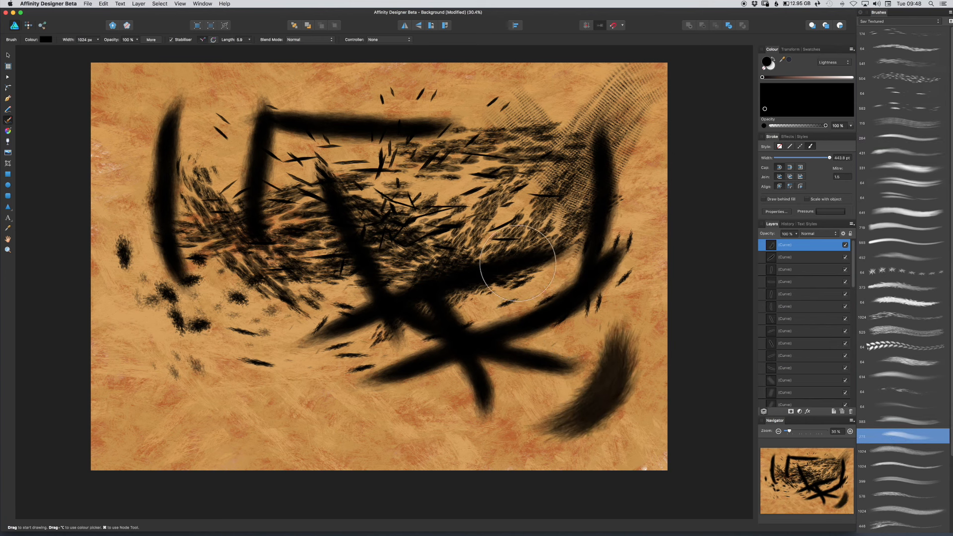